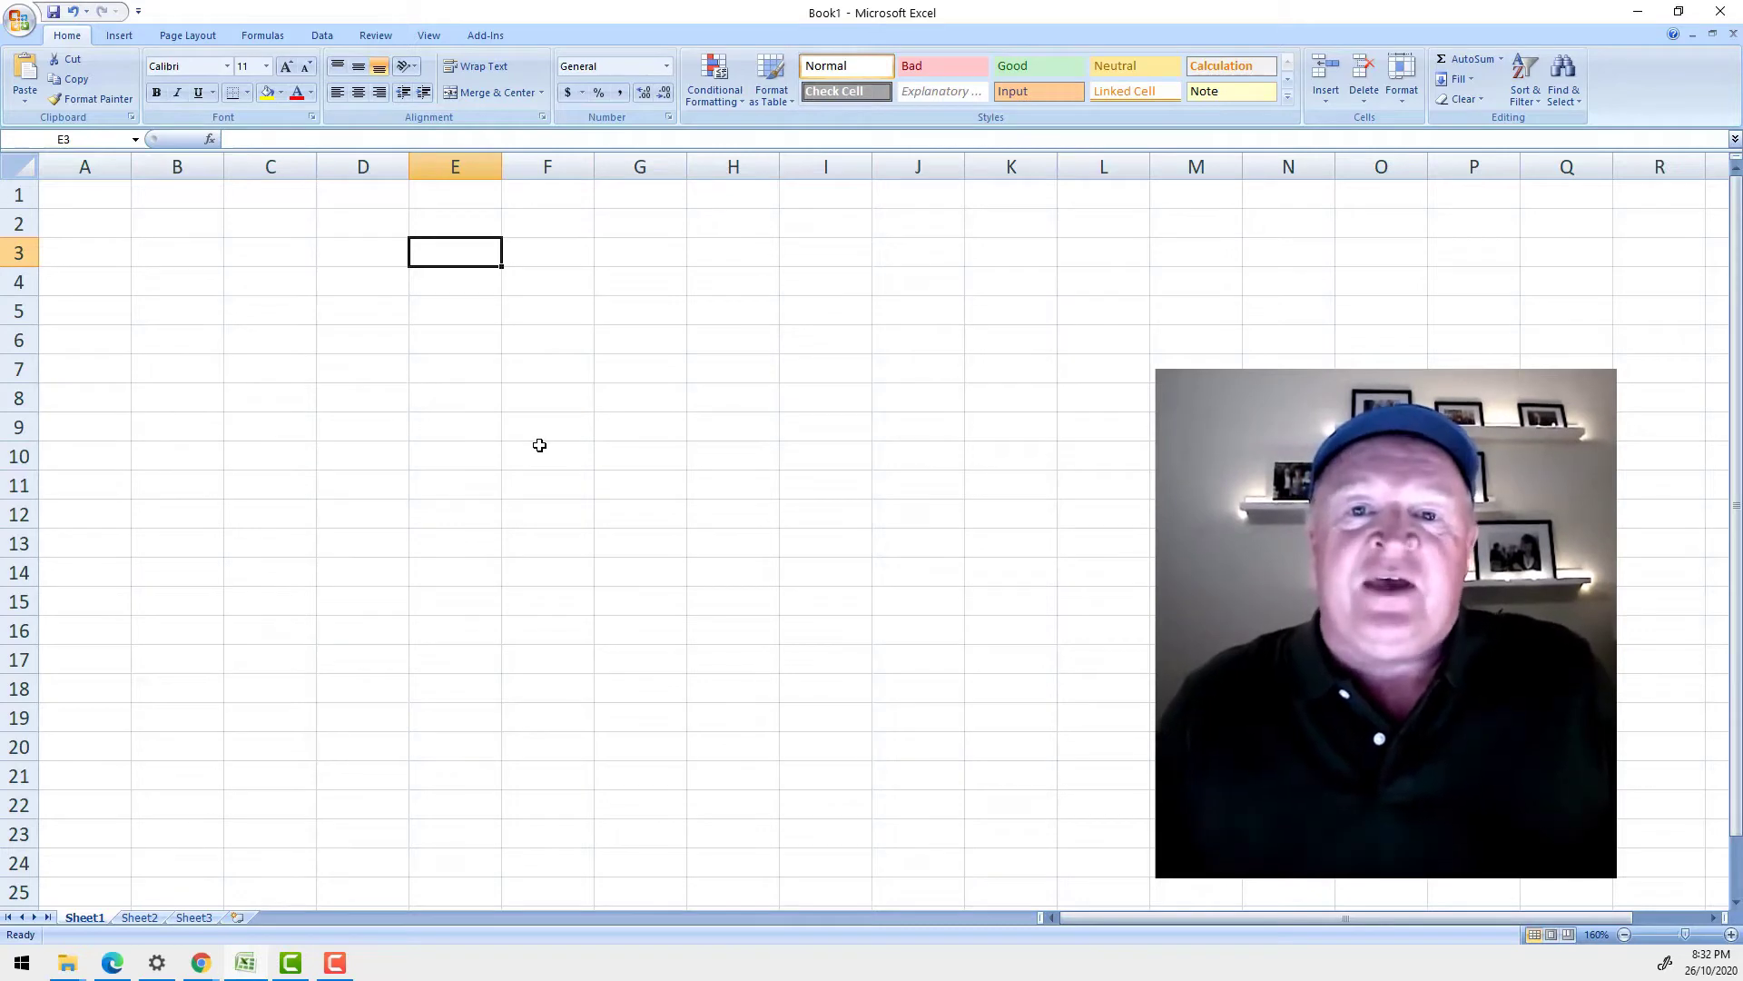
- Explore the sheet by jumping to its last row and far columns, then return to A1
click(508, 311)
click(218, 419)
click(179, 229)
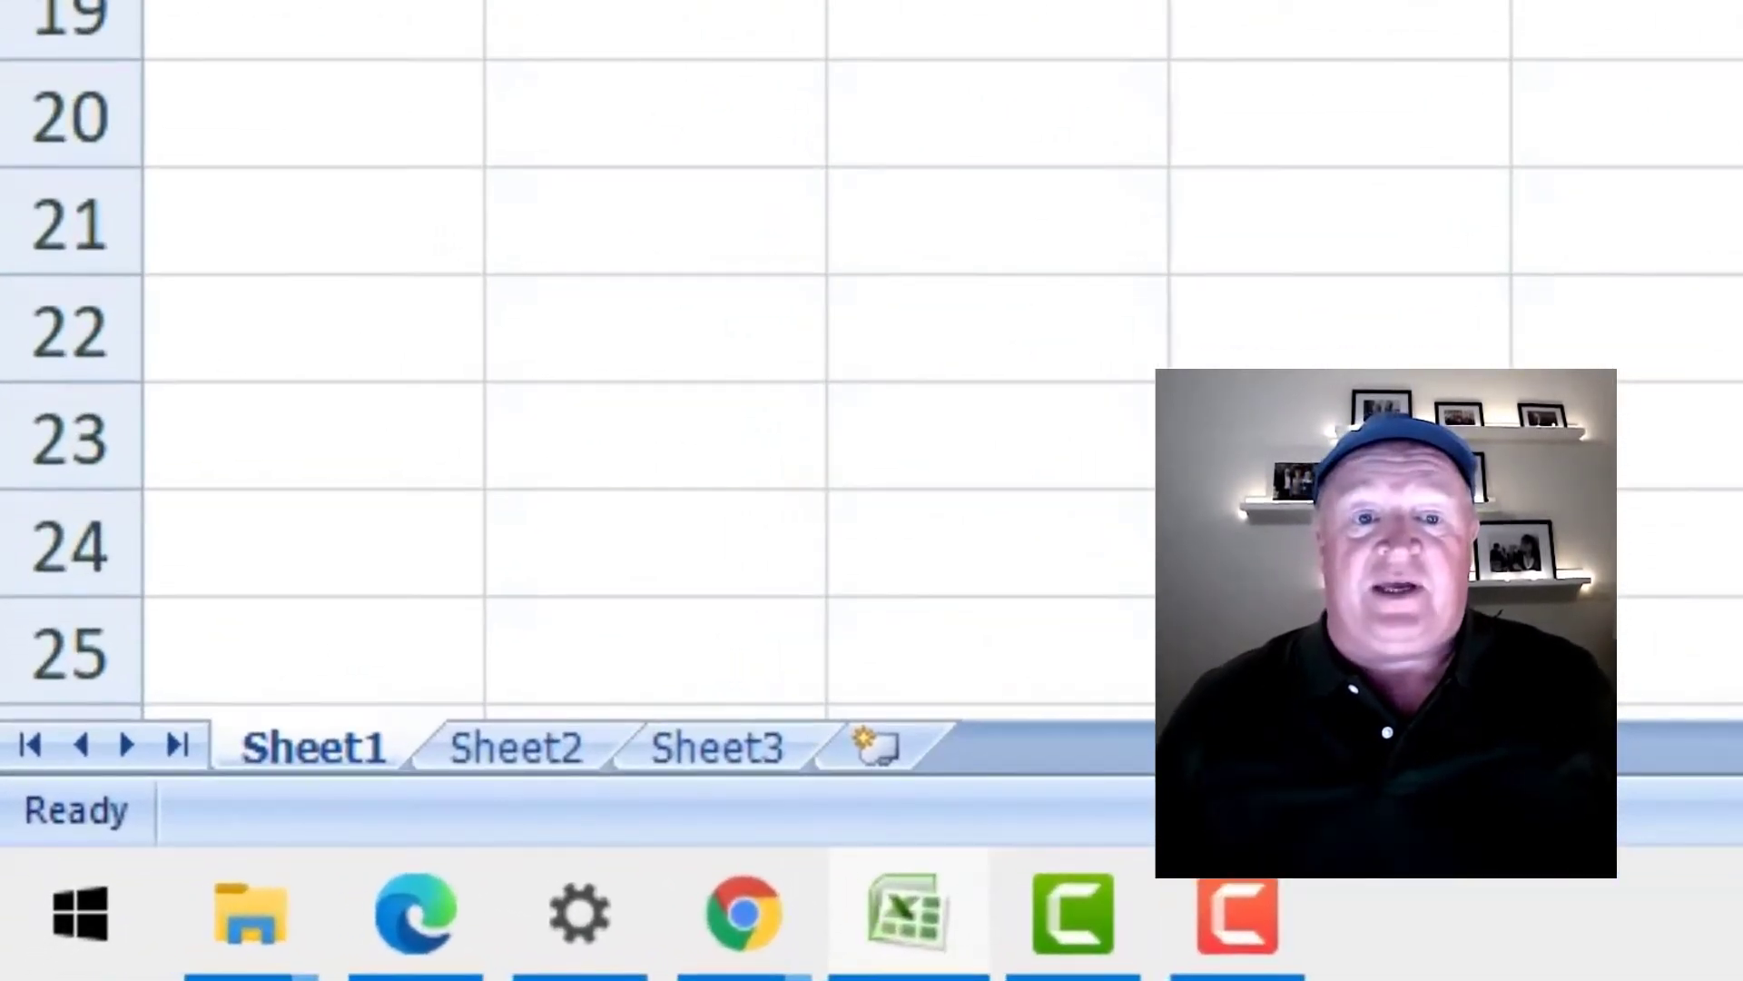
key(ctrl+Down)
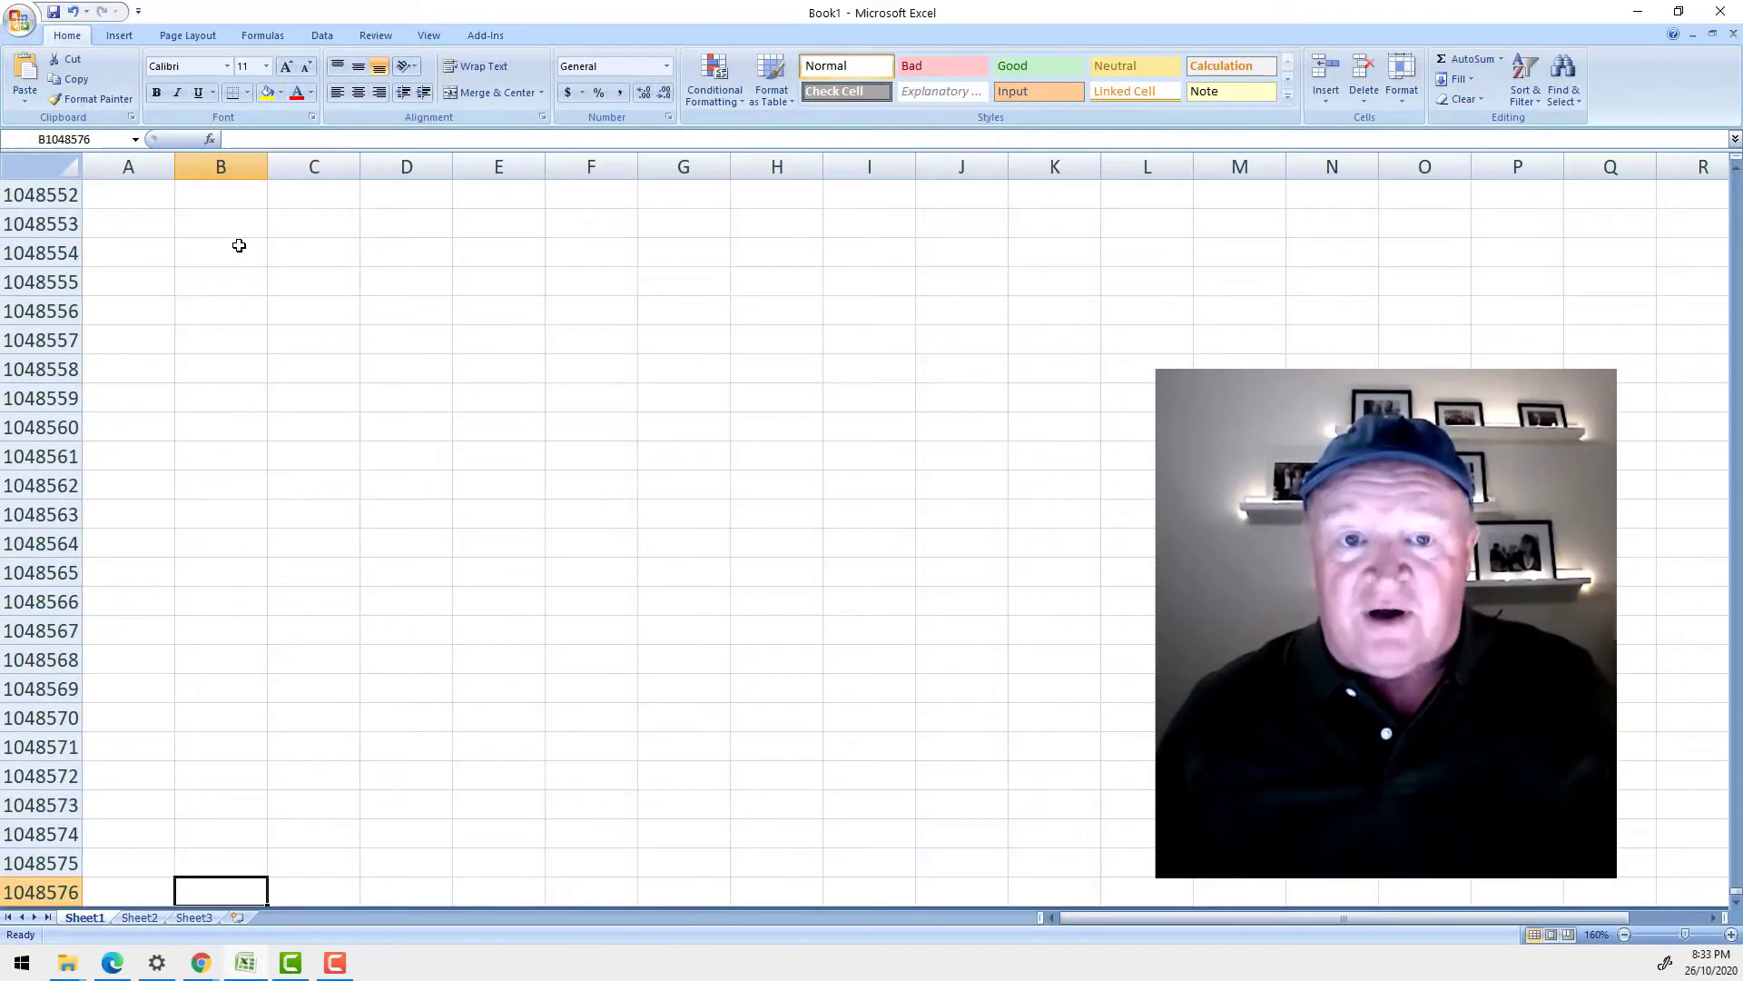
key(ctrl+Up)
key(Right)
key(Right)
key(Right)
key(Right)
key(Right)
key(Right)
key(Right)
key(Right)
key(Right)
key(Right)
key(Right)
key(Right)
key(Right)
key(Right)
key(Right)
key(Right)
key(Right)
key(Right)
key(Right)
key(Right)
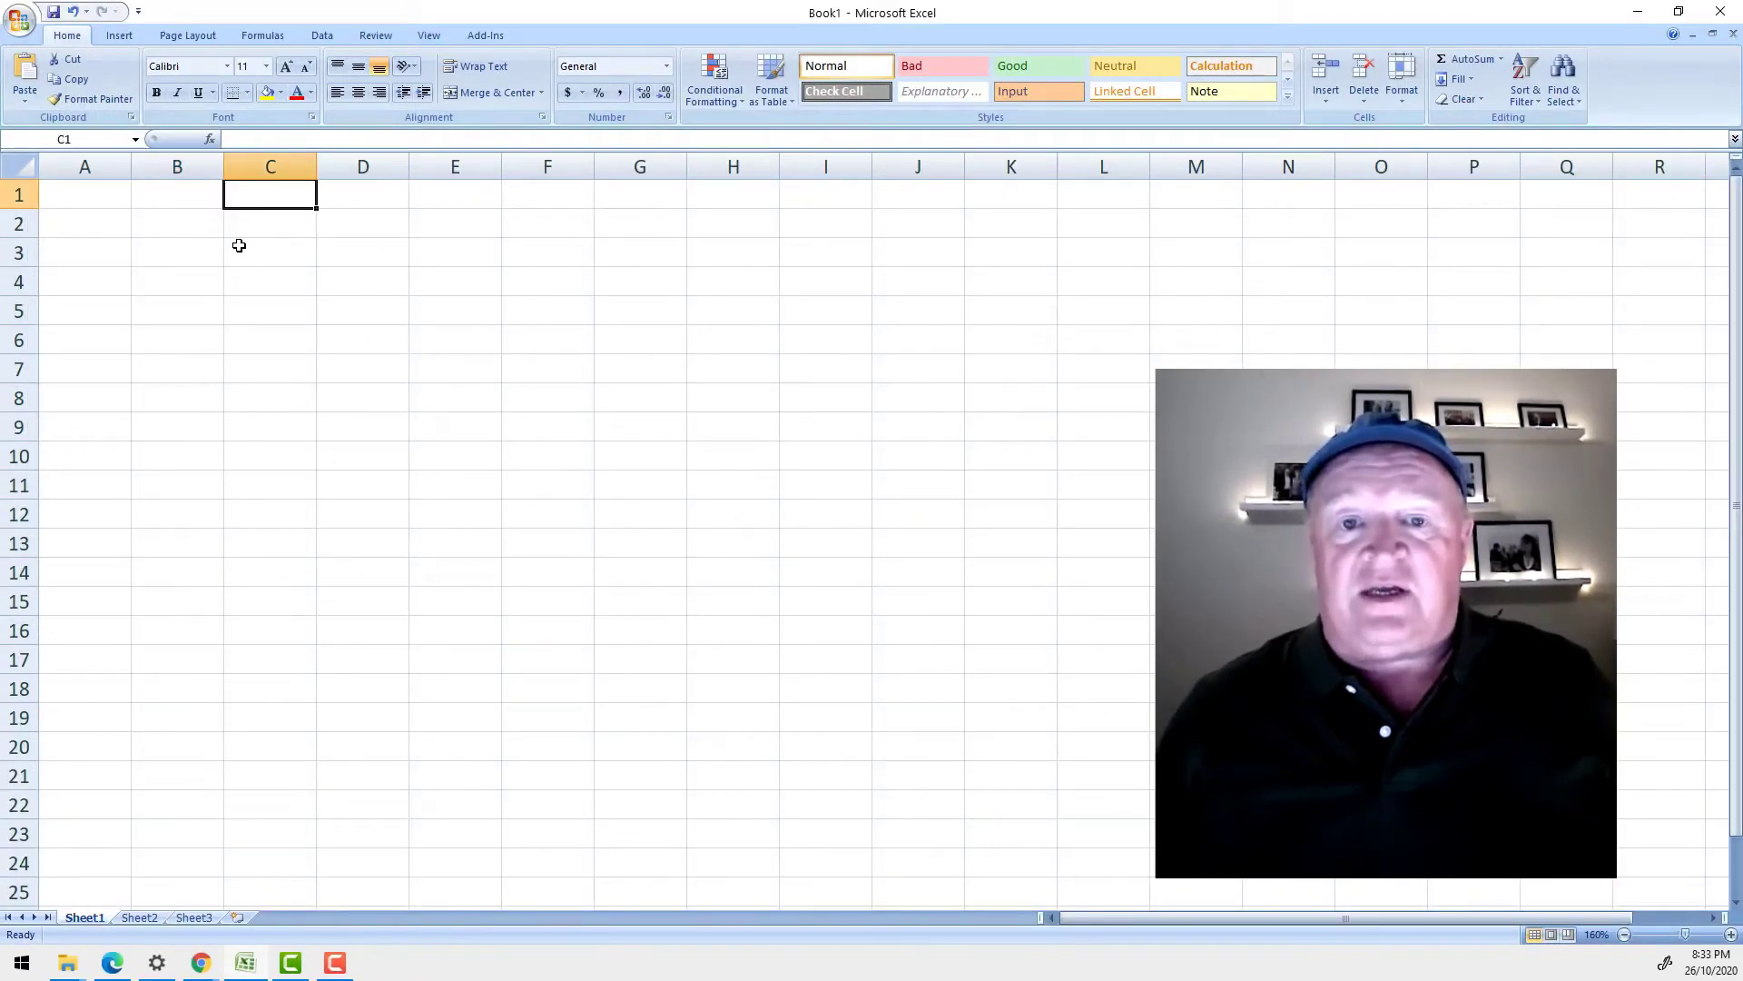
key(Left)
key(Left)
key(Left)
key(Left)
key(Left)
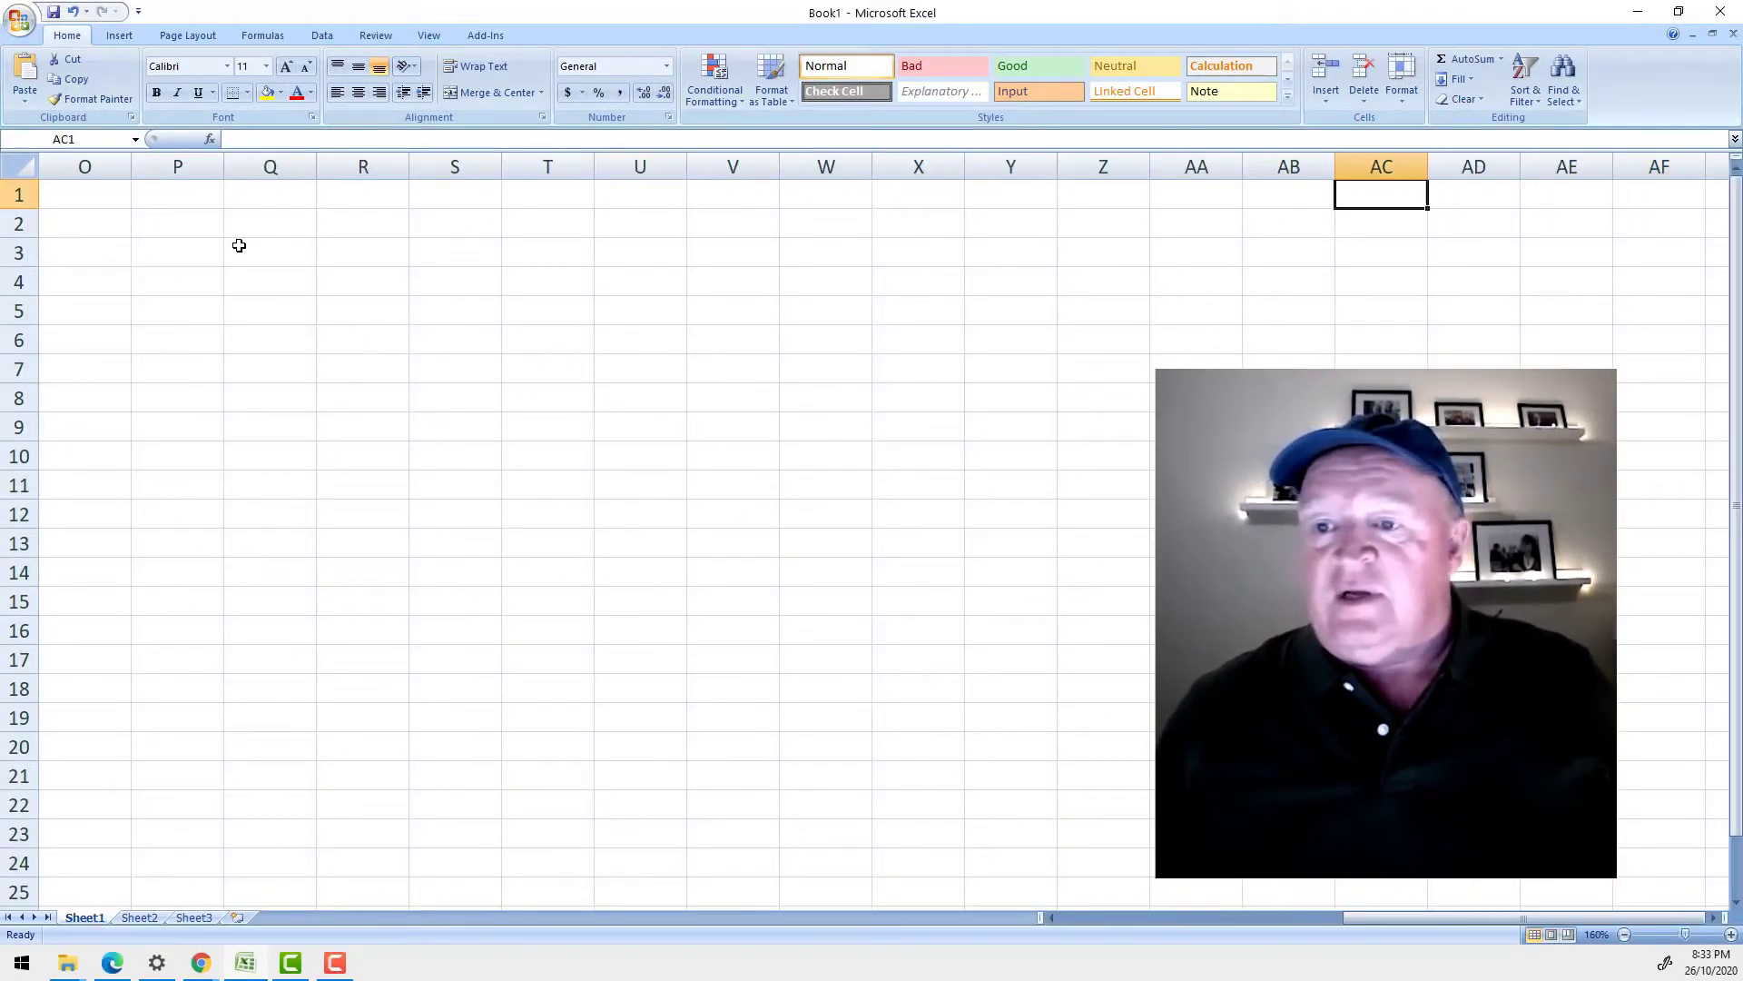
key(Right)
key(Left)
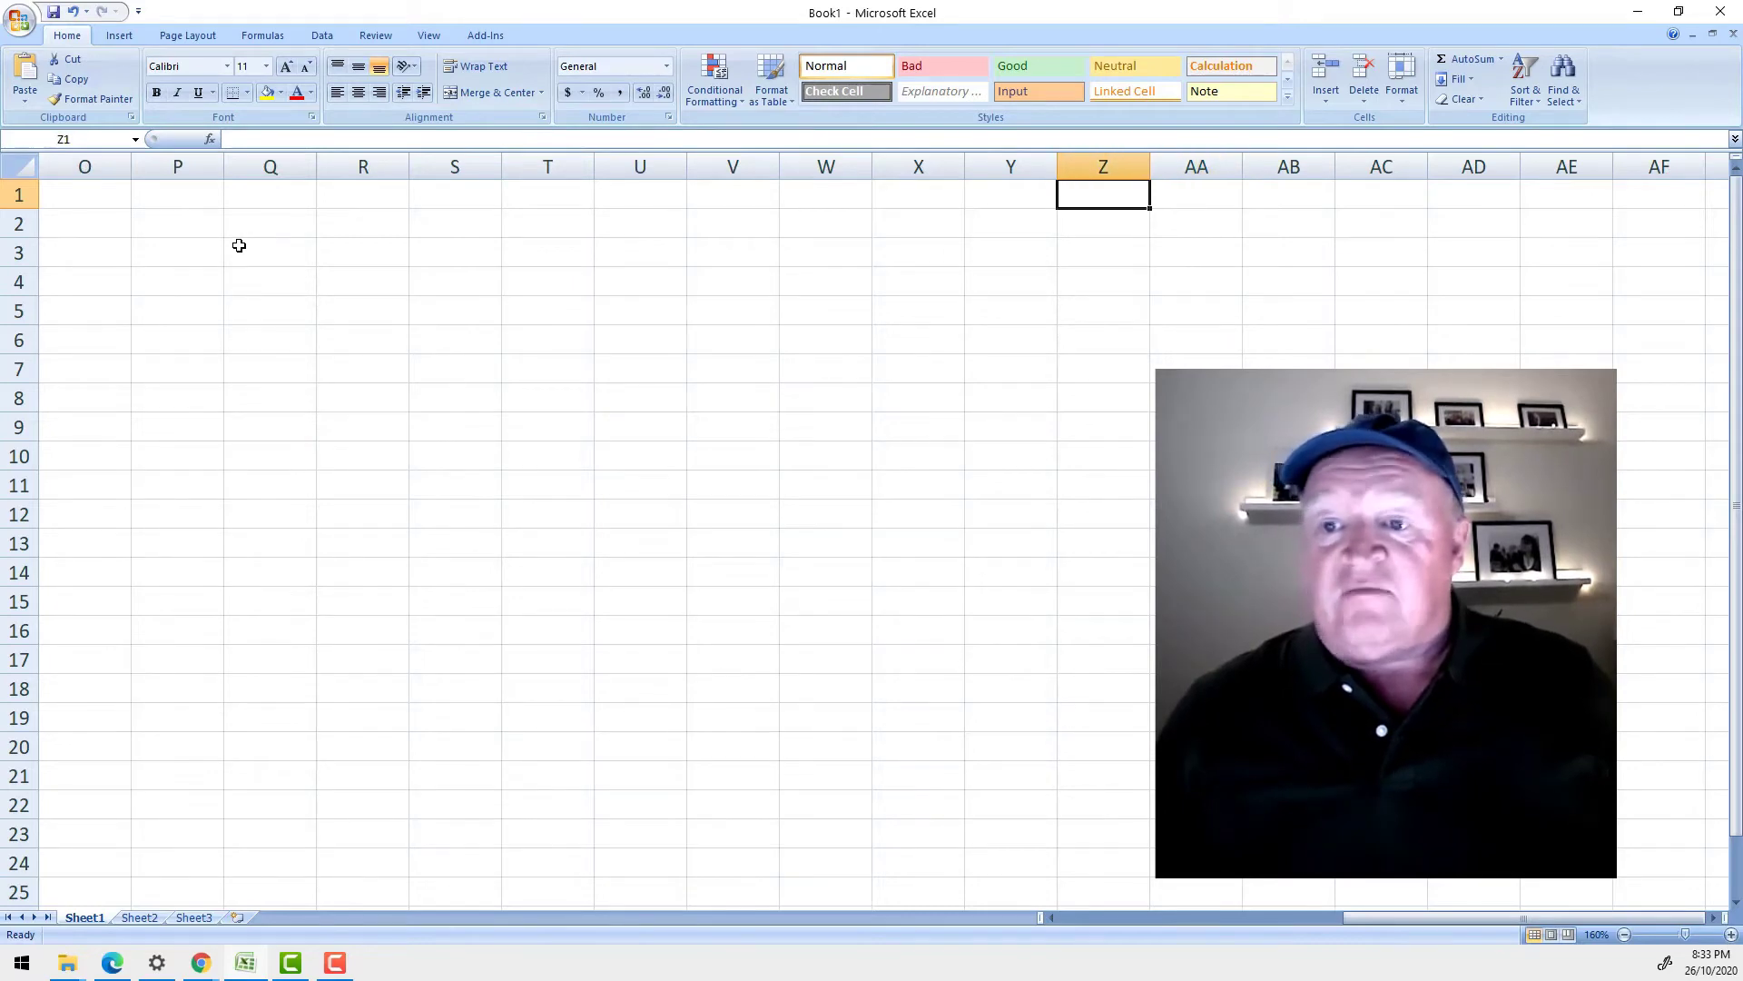
key(Right)
key(Right)
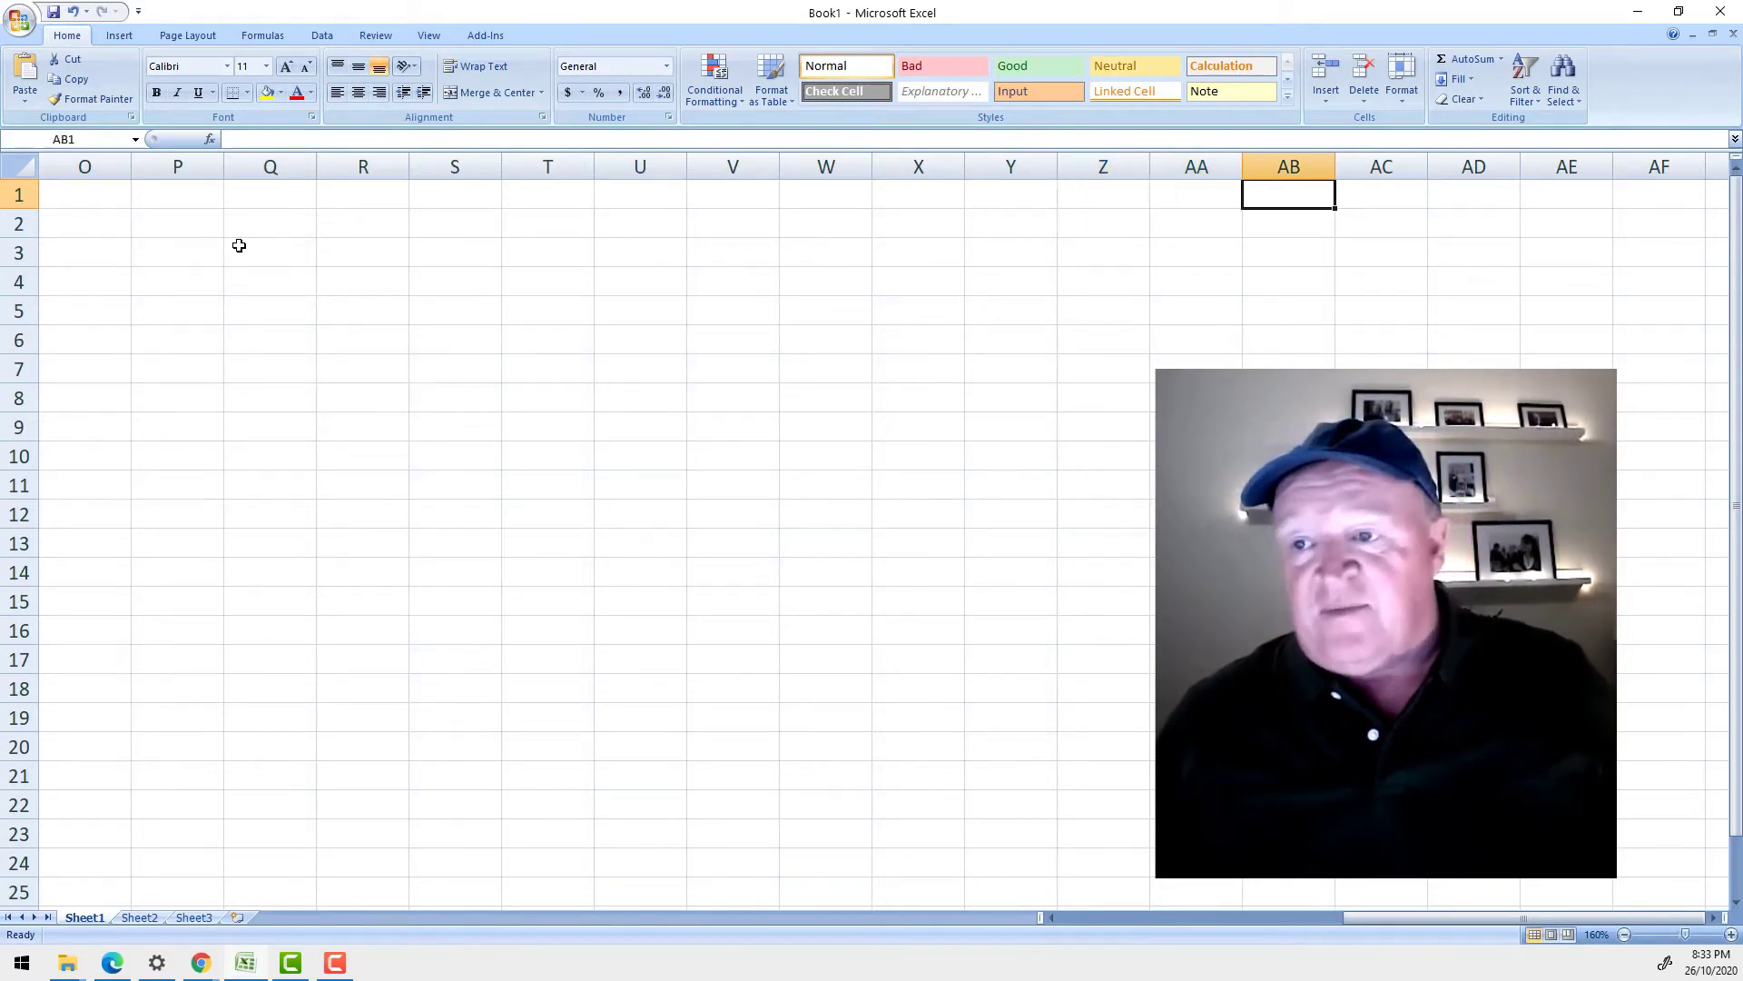
key(ctrl+Home)
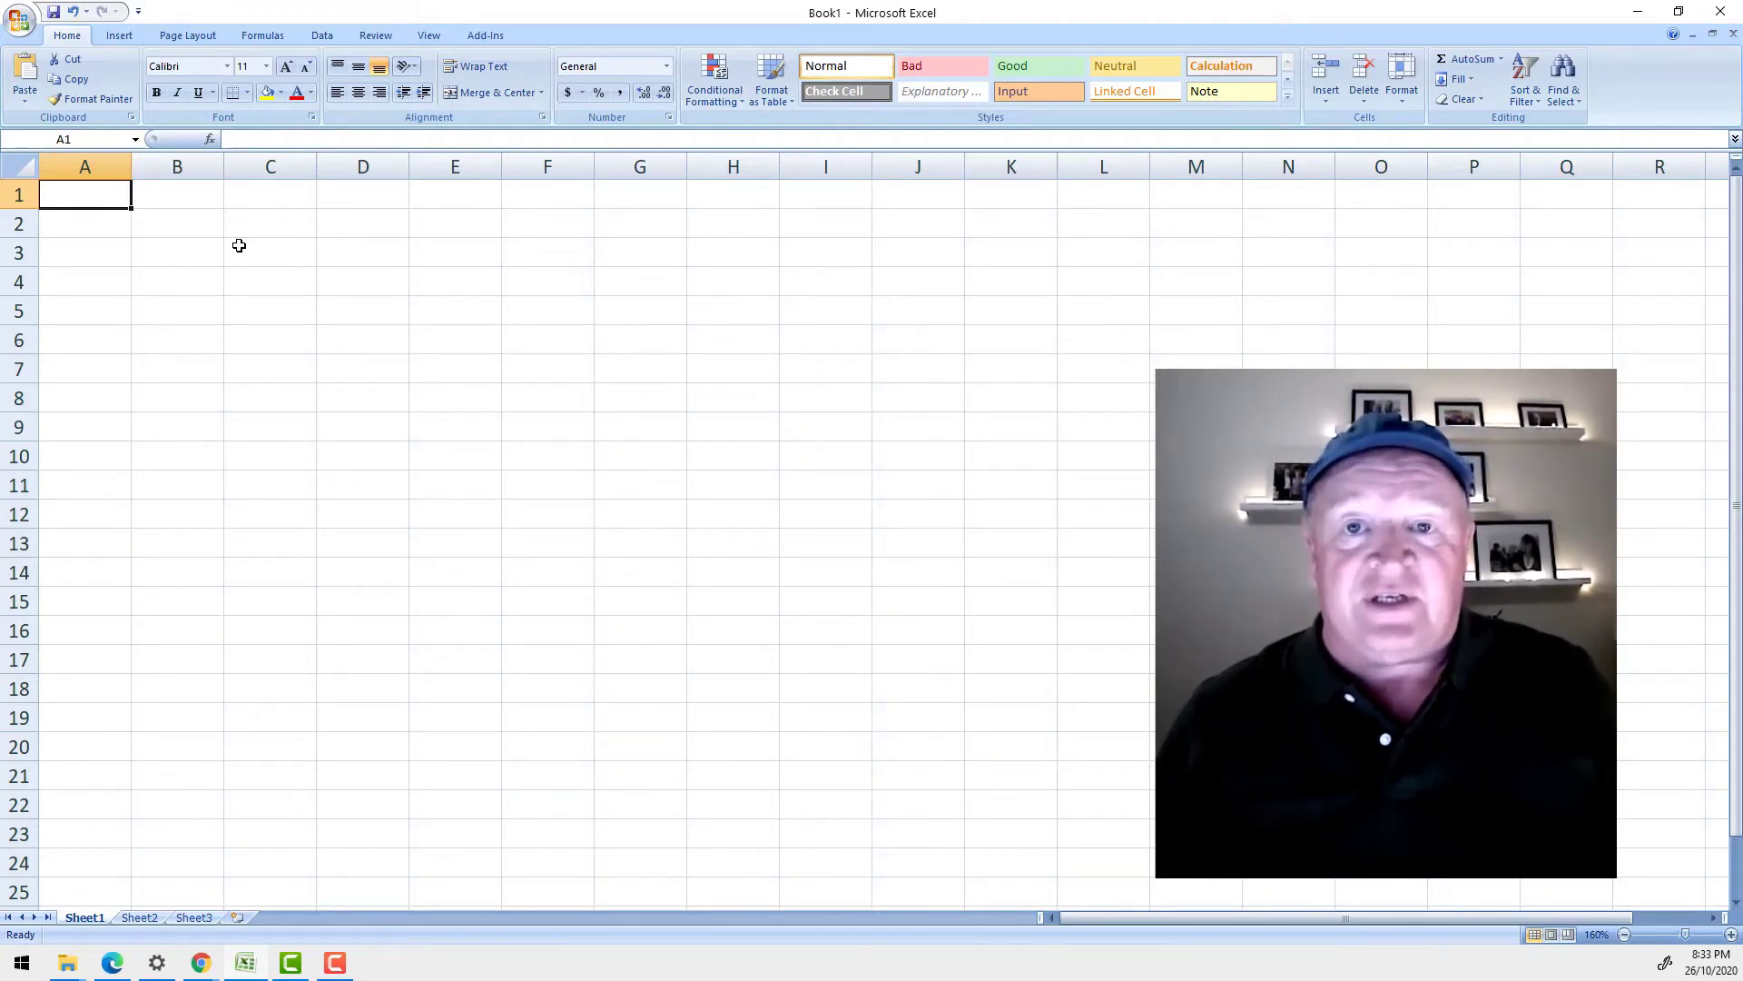
- Enter 2+2 into cell D4 as plain text
click(471, 287)
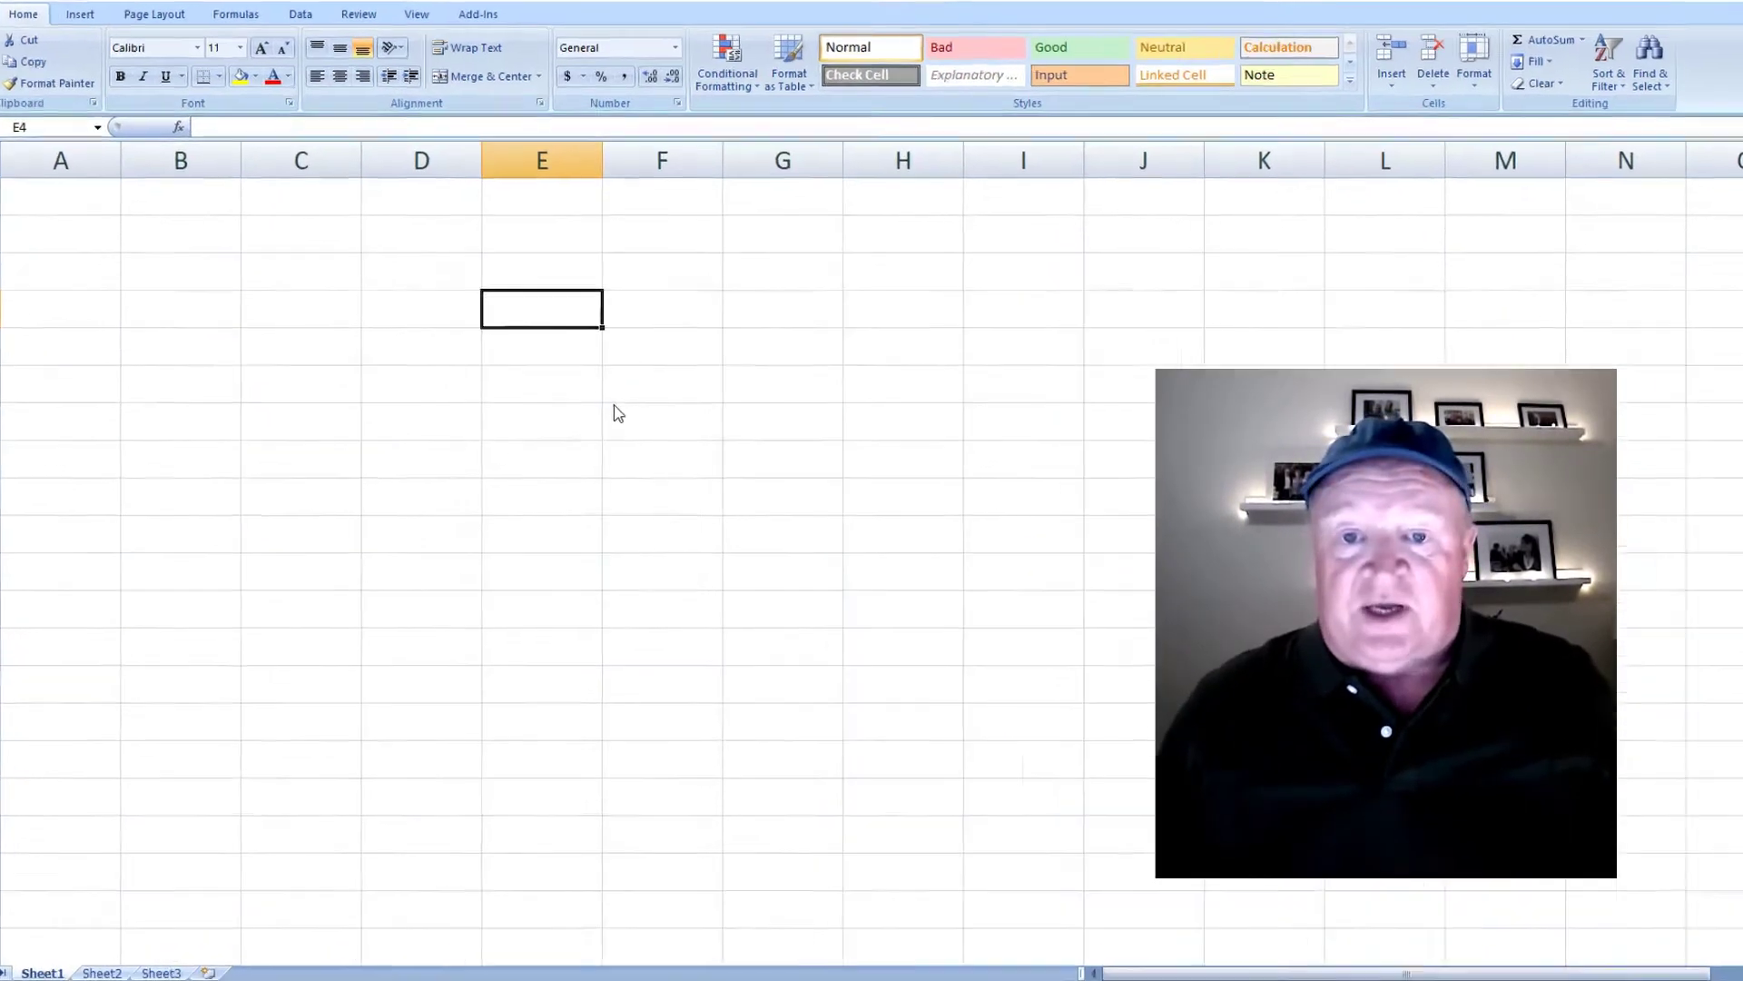
click(361, 289)
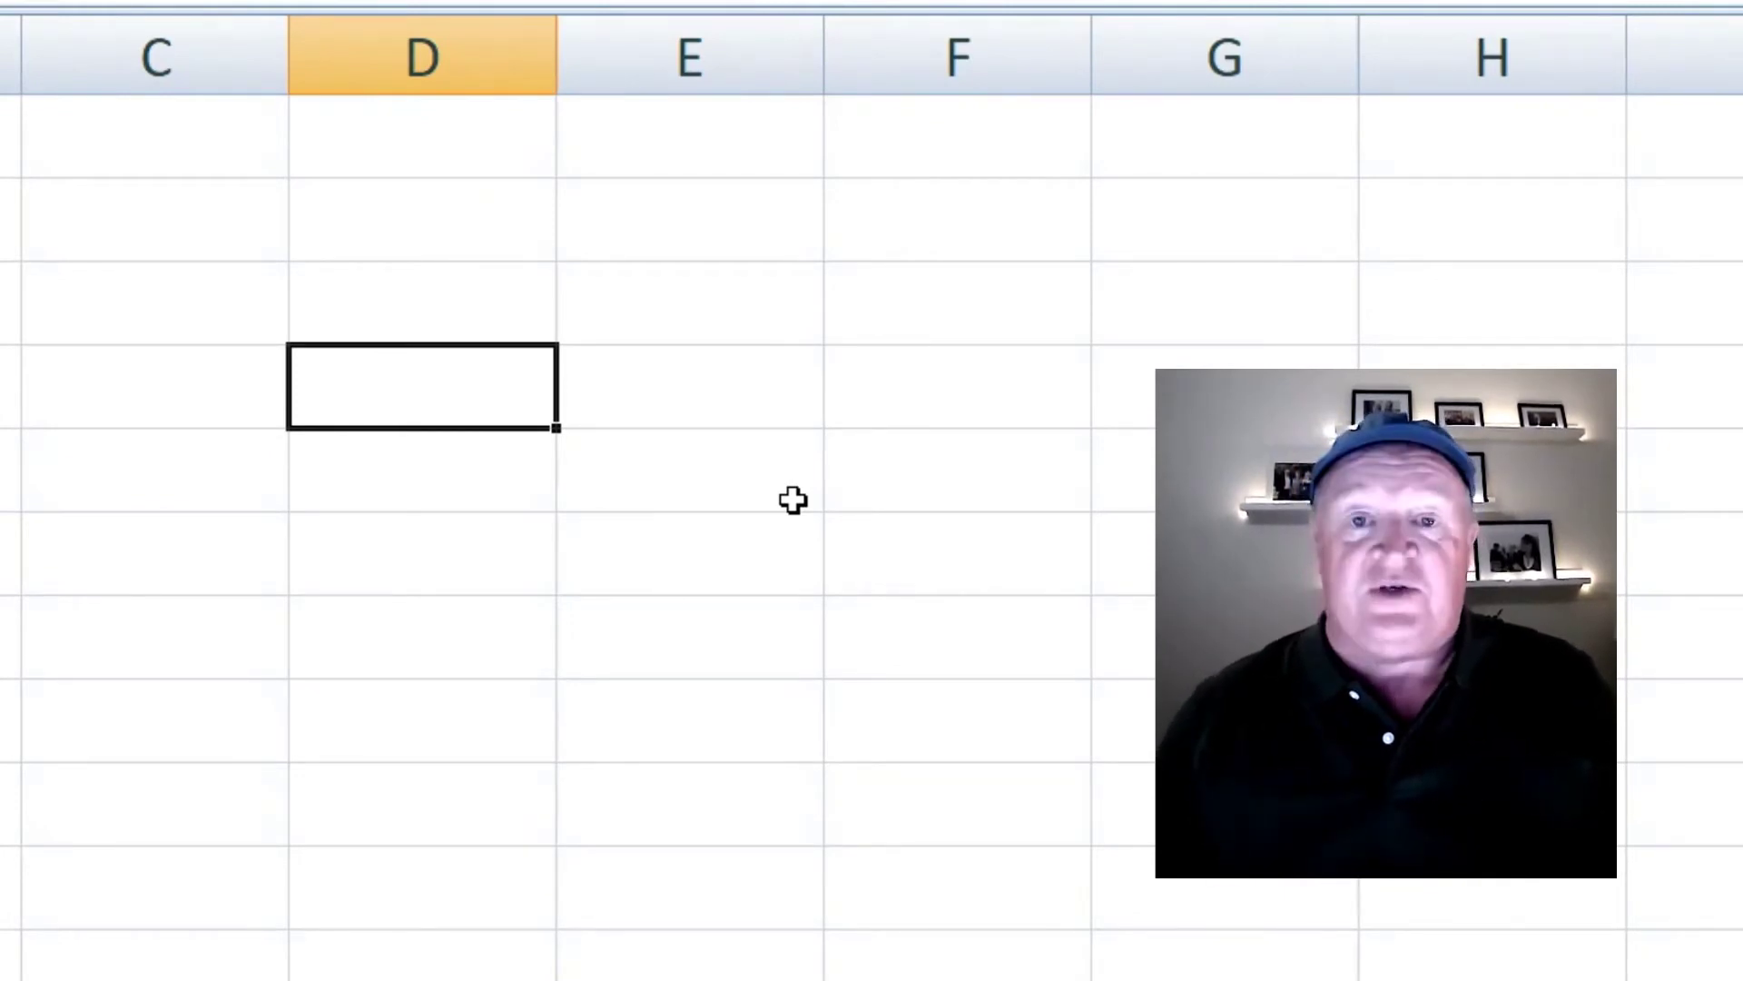
text(=)
key(BackSpace)
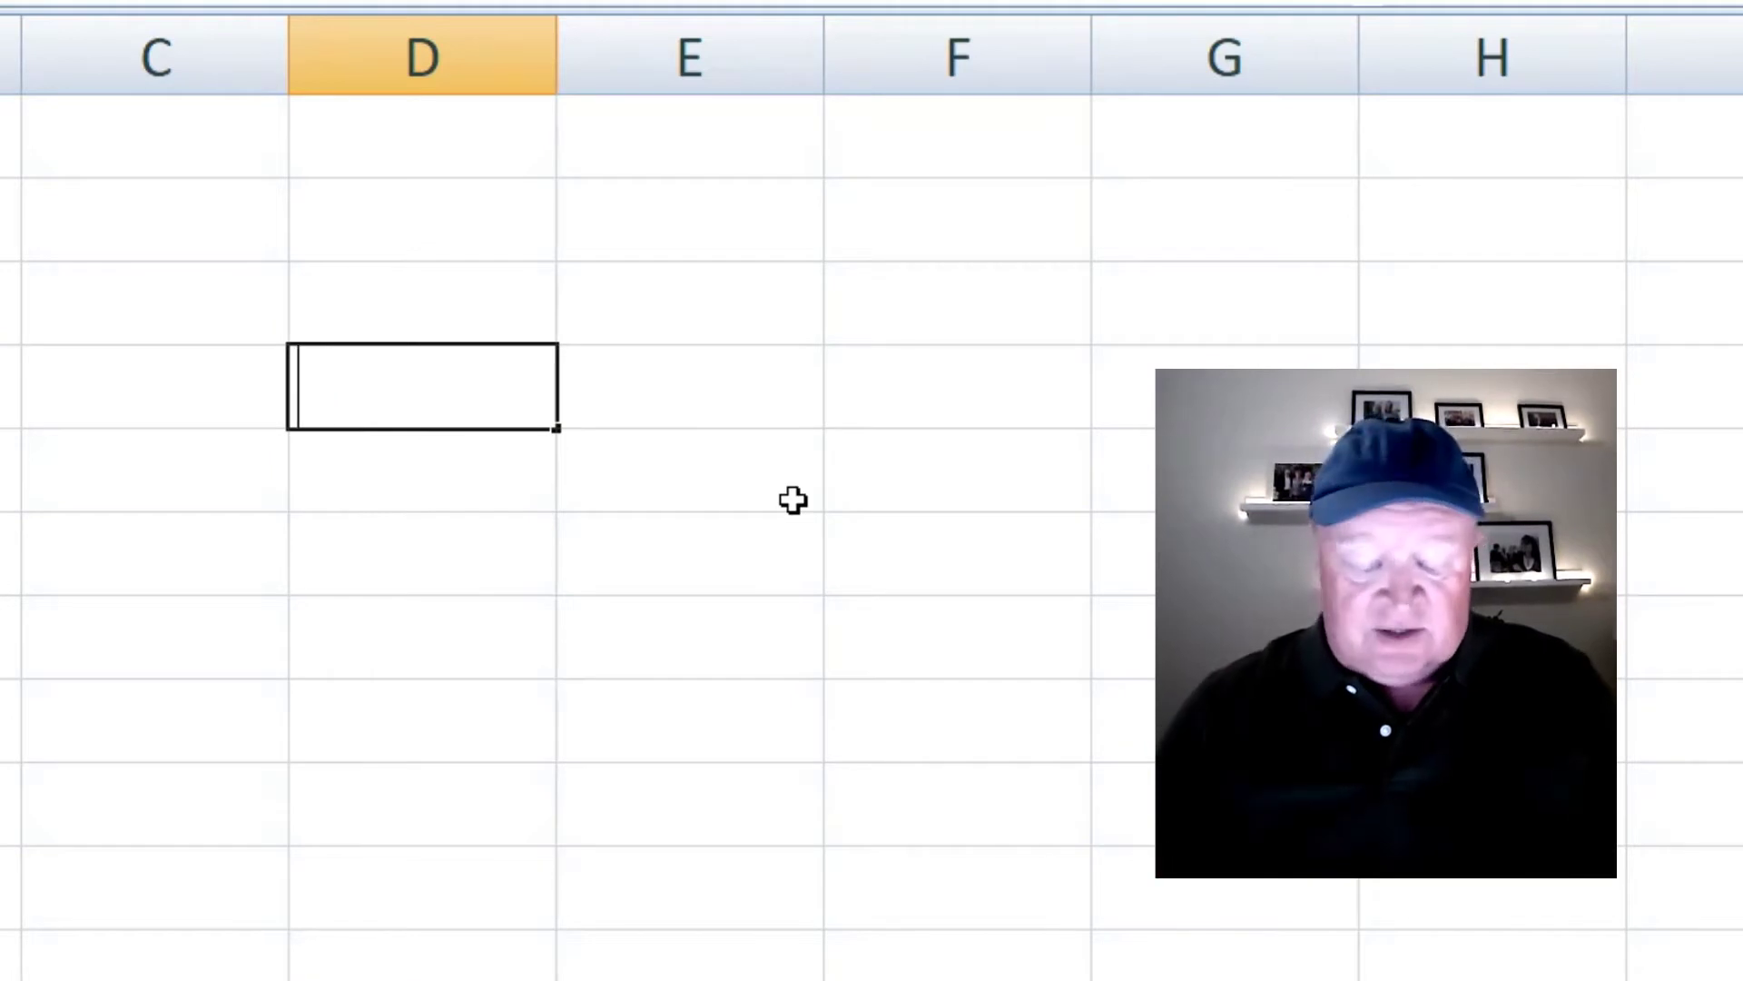
text(2)
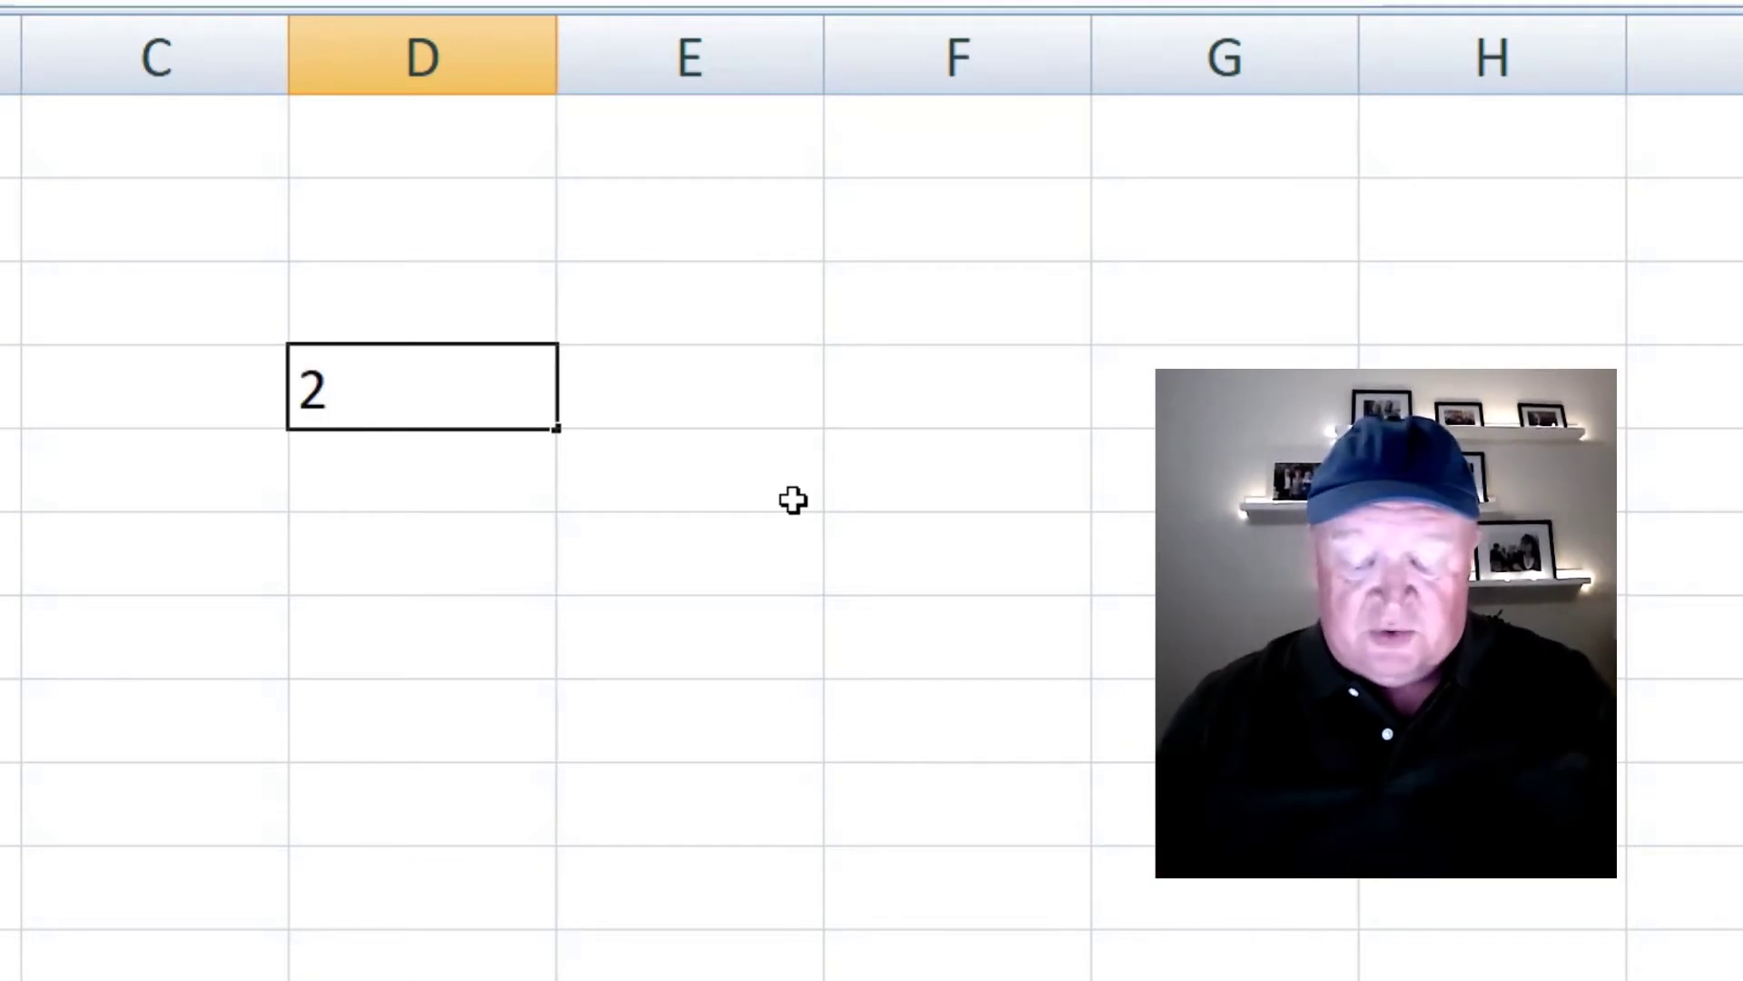
text(+2)
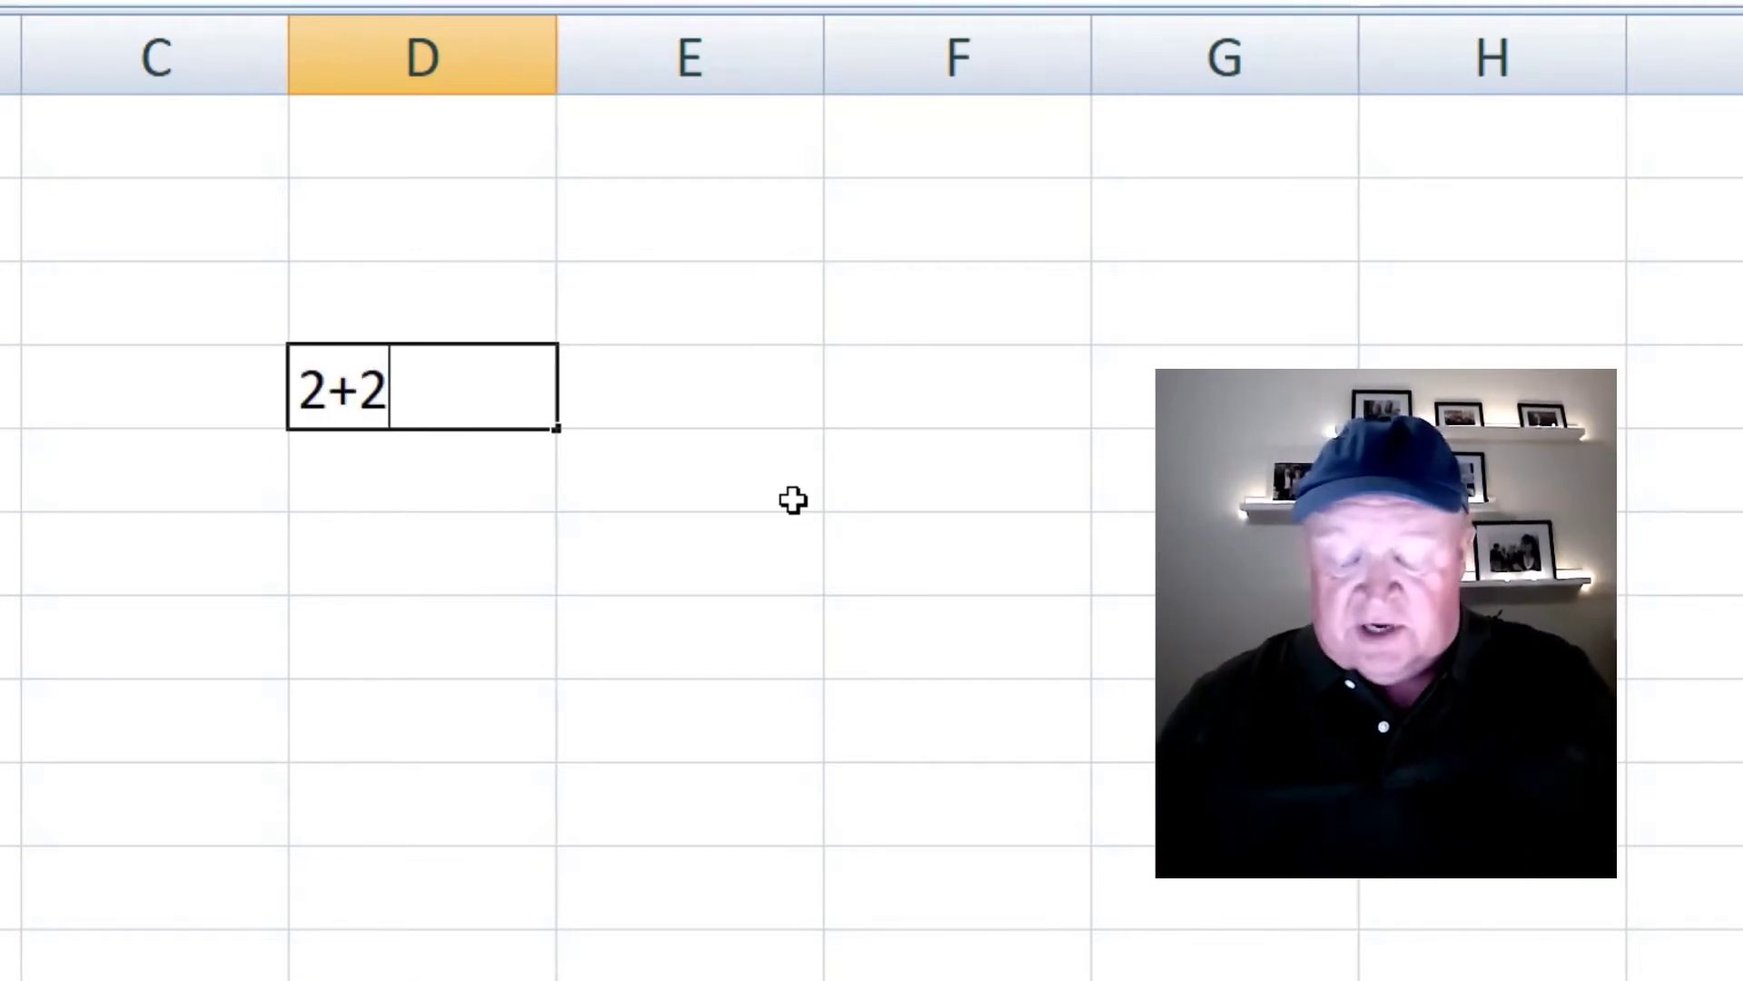
key(Return)
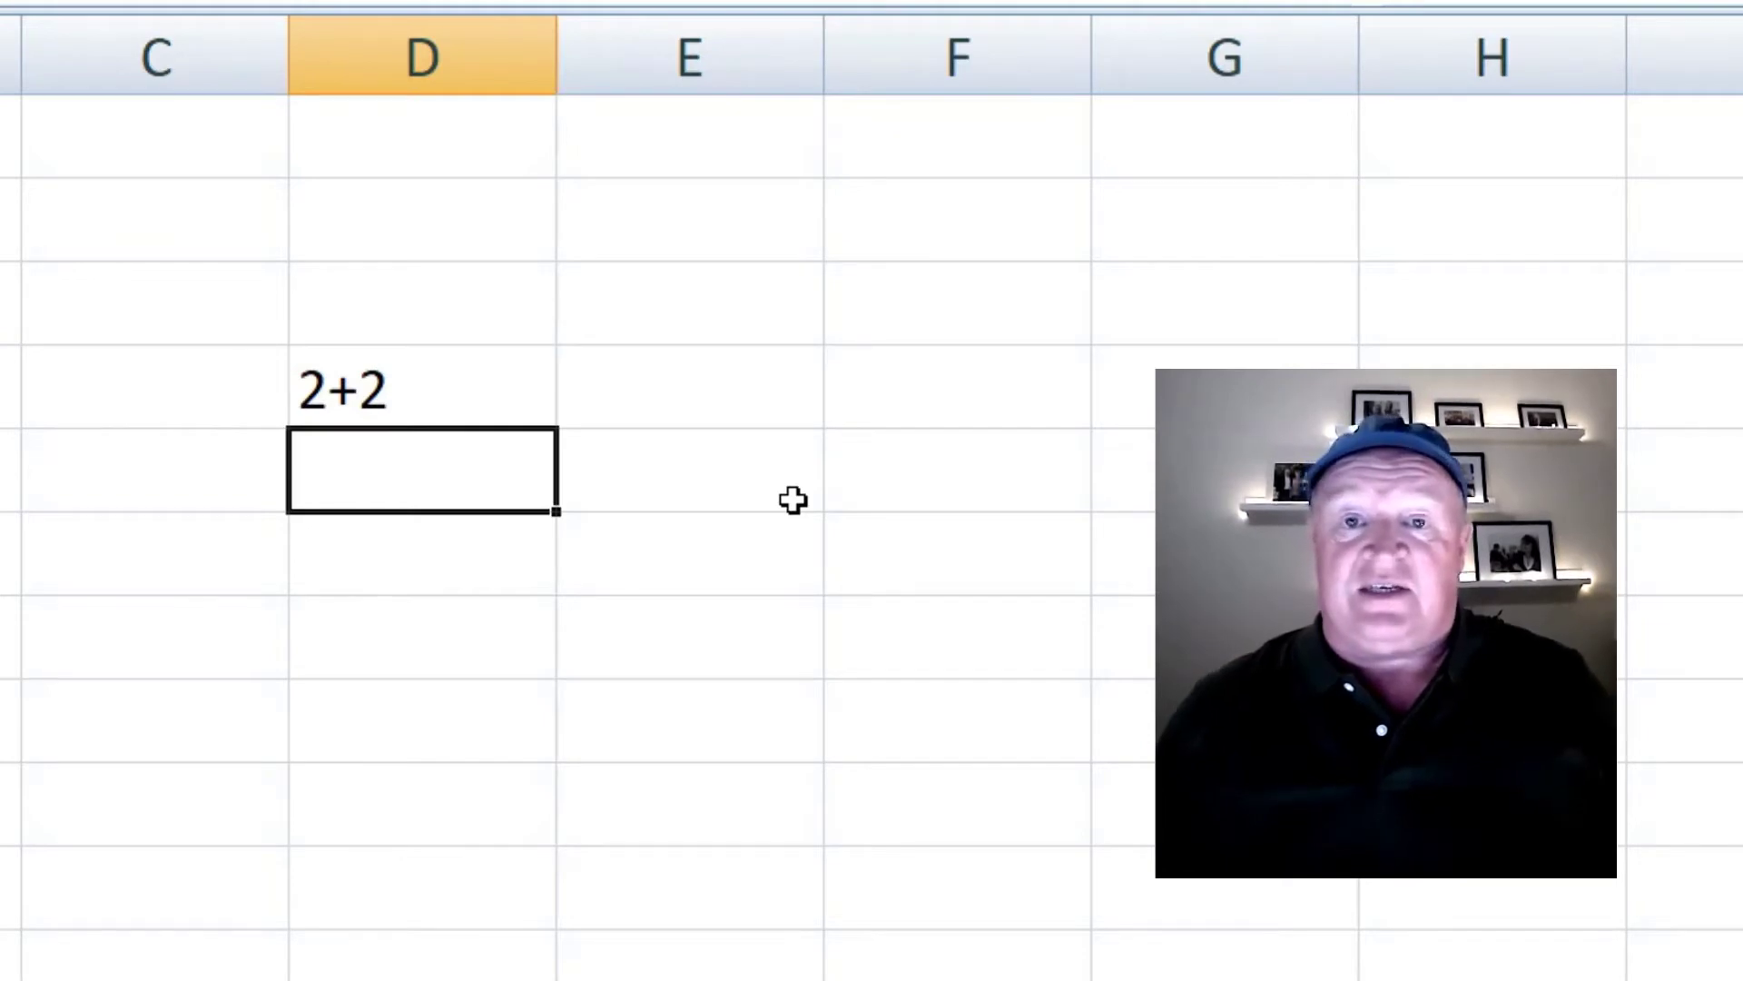
- Retype D4 as the formula =2+2 so it displays 4
key(Up)
text(=)
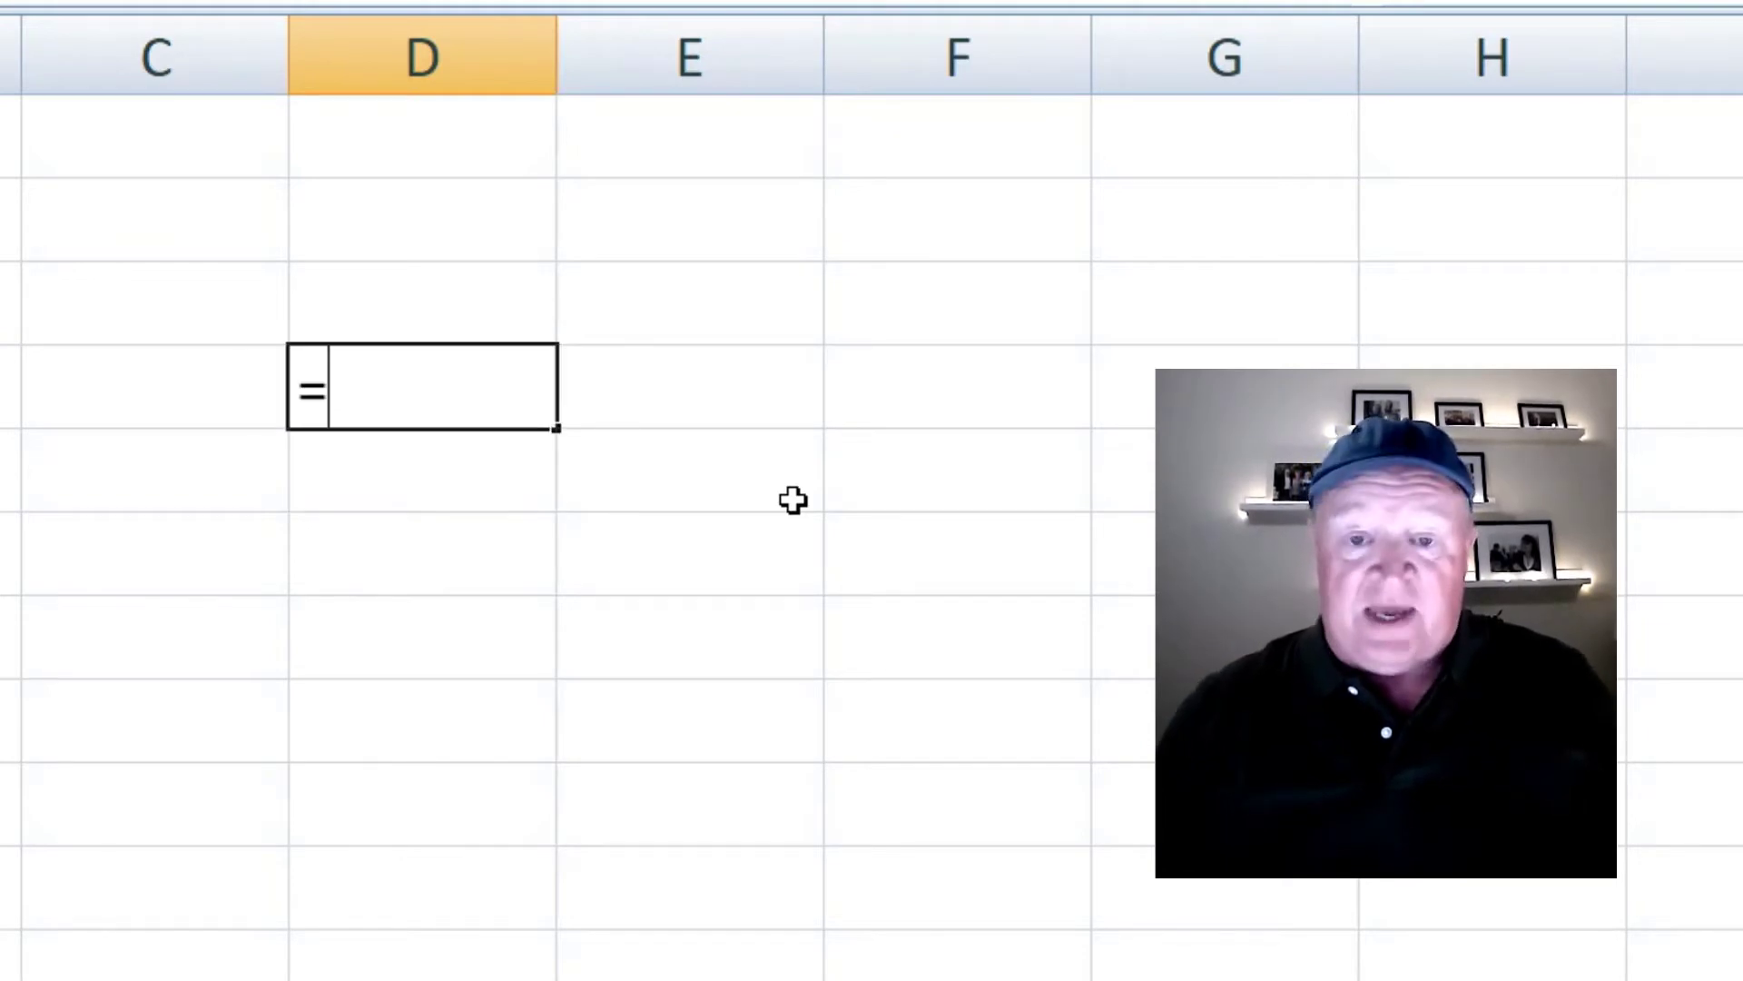
text(2+2)
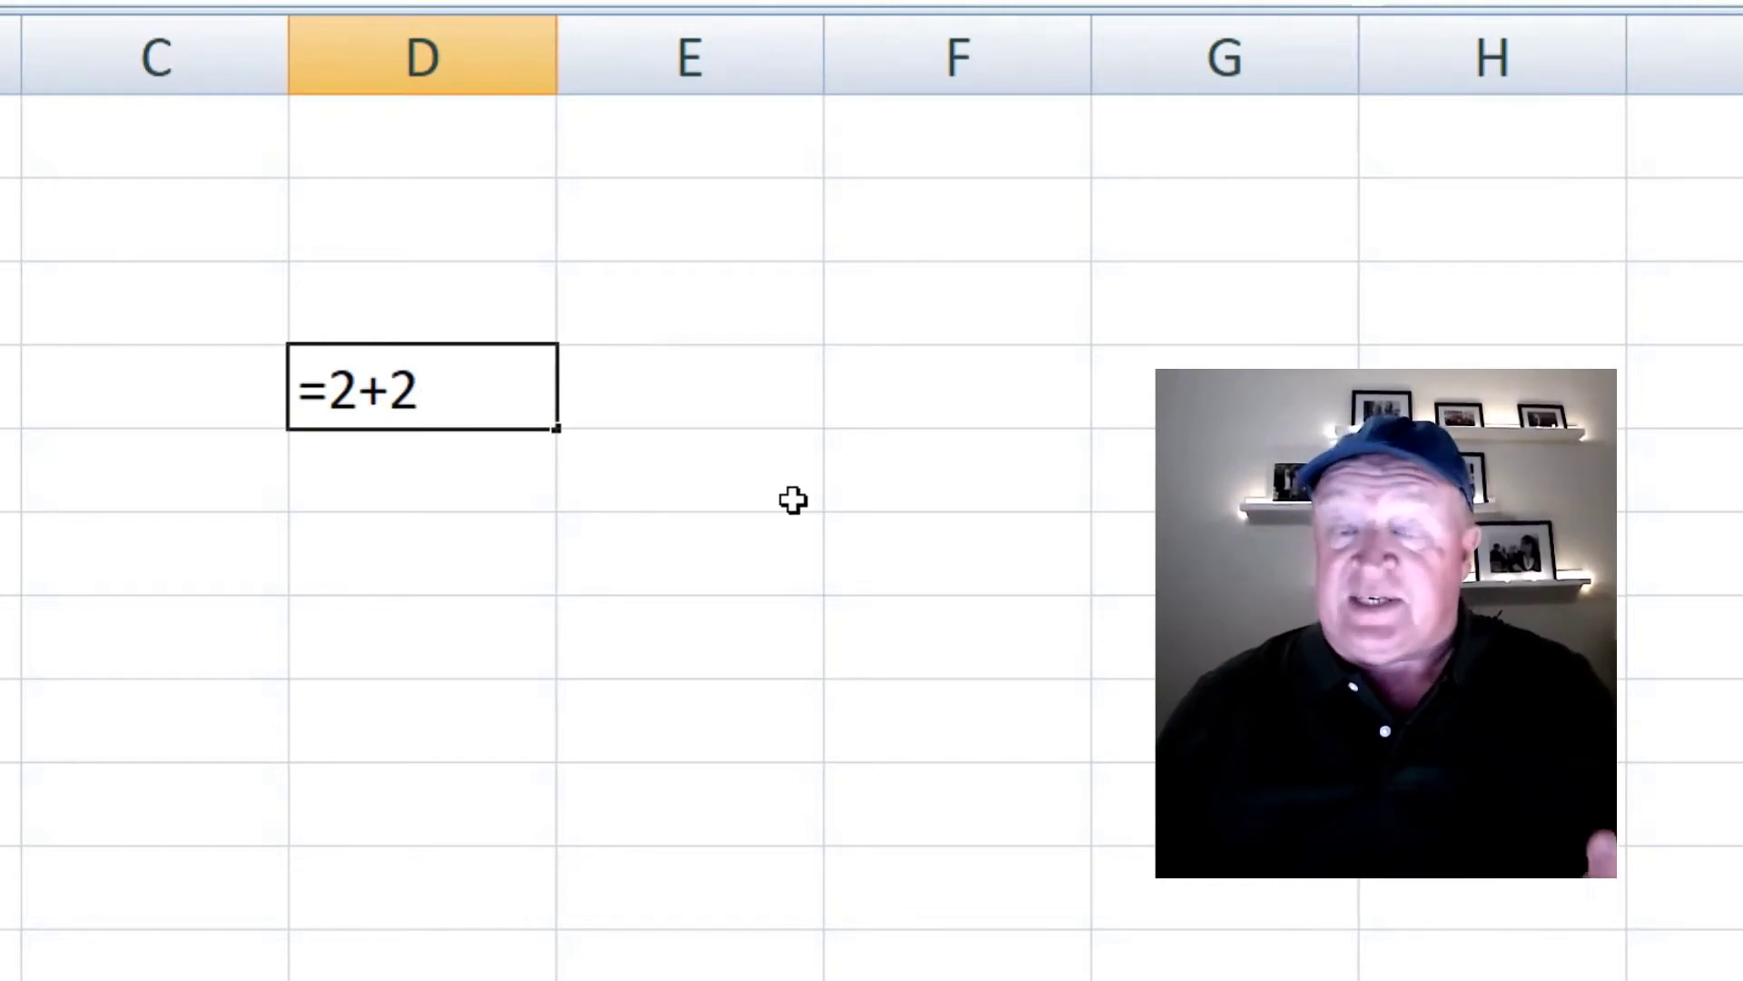
key(Return)
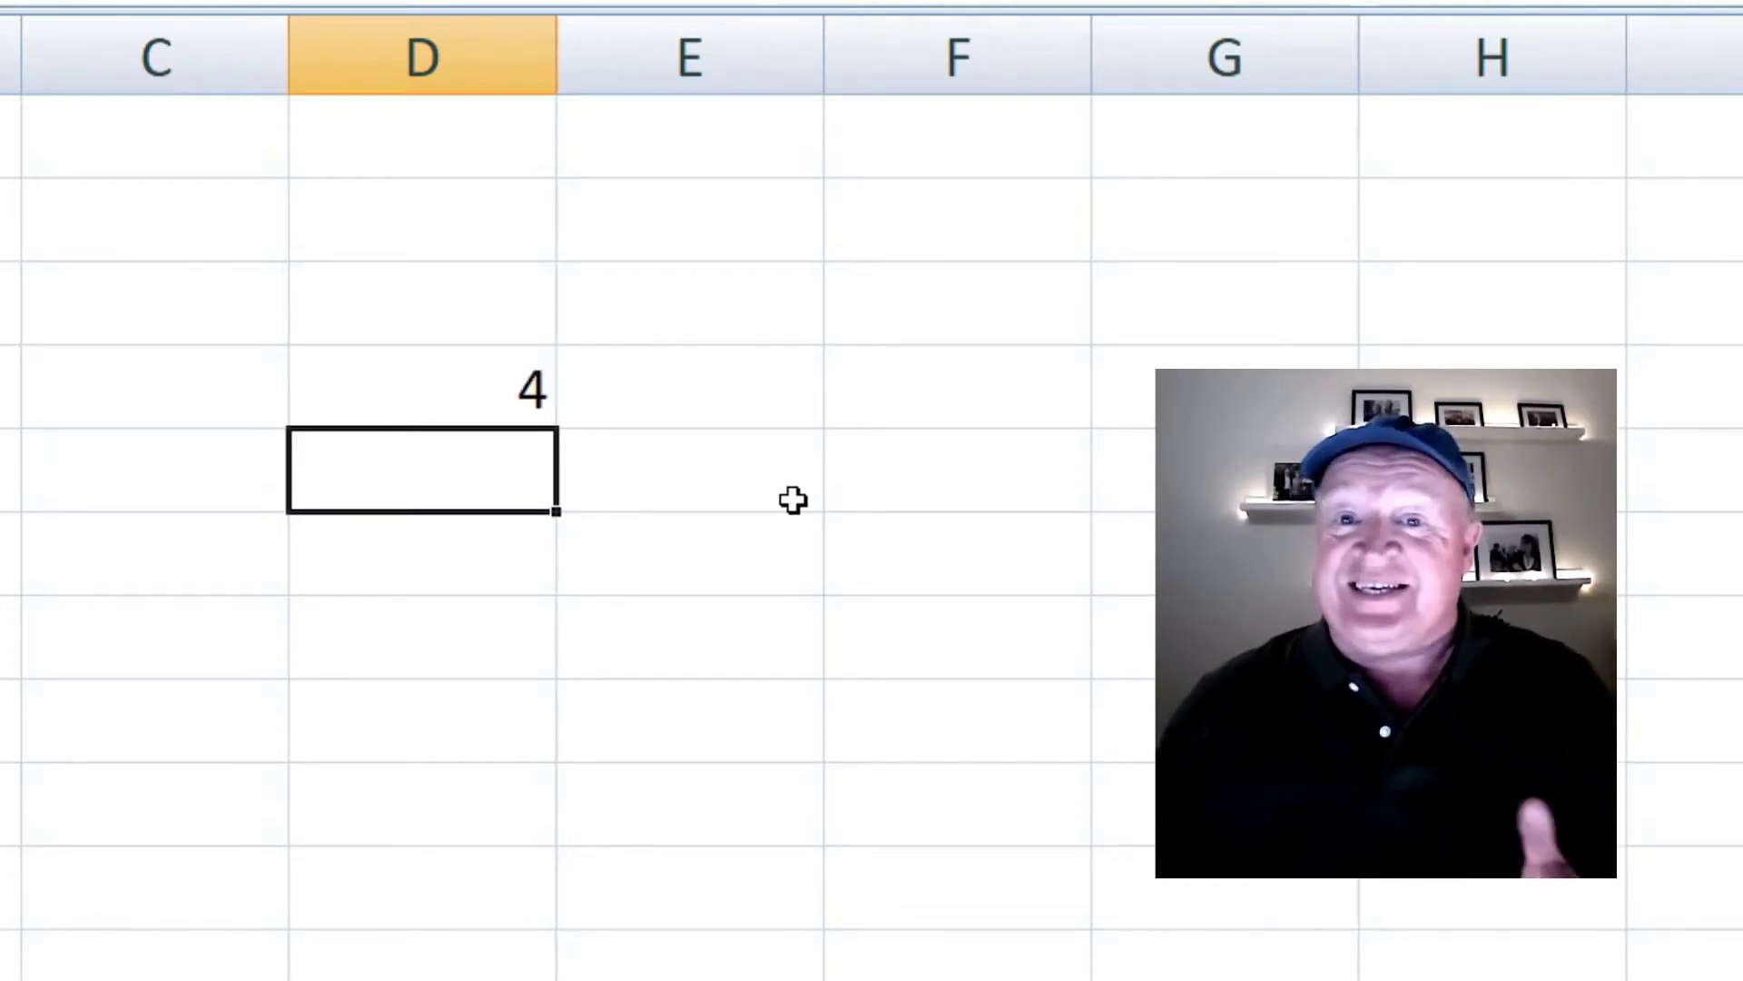
key(Up)
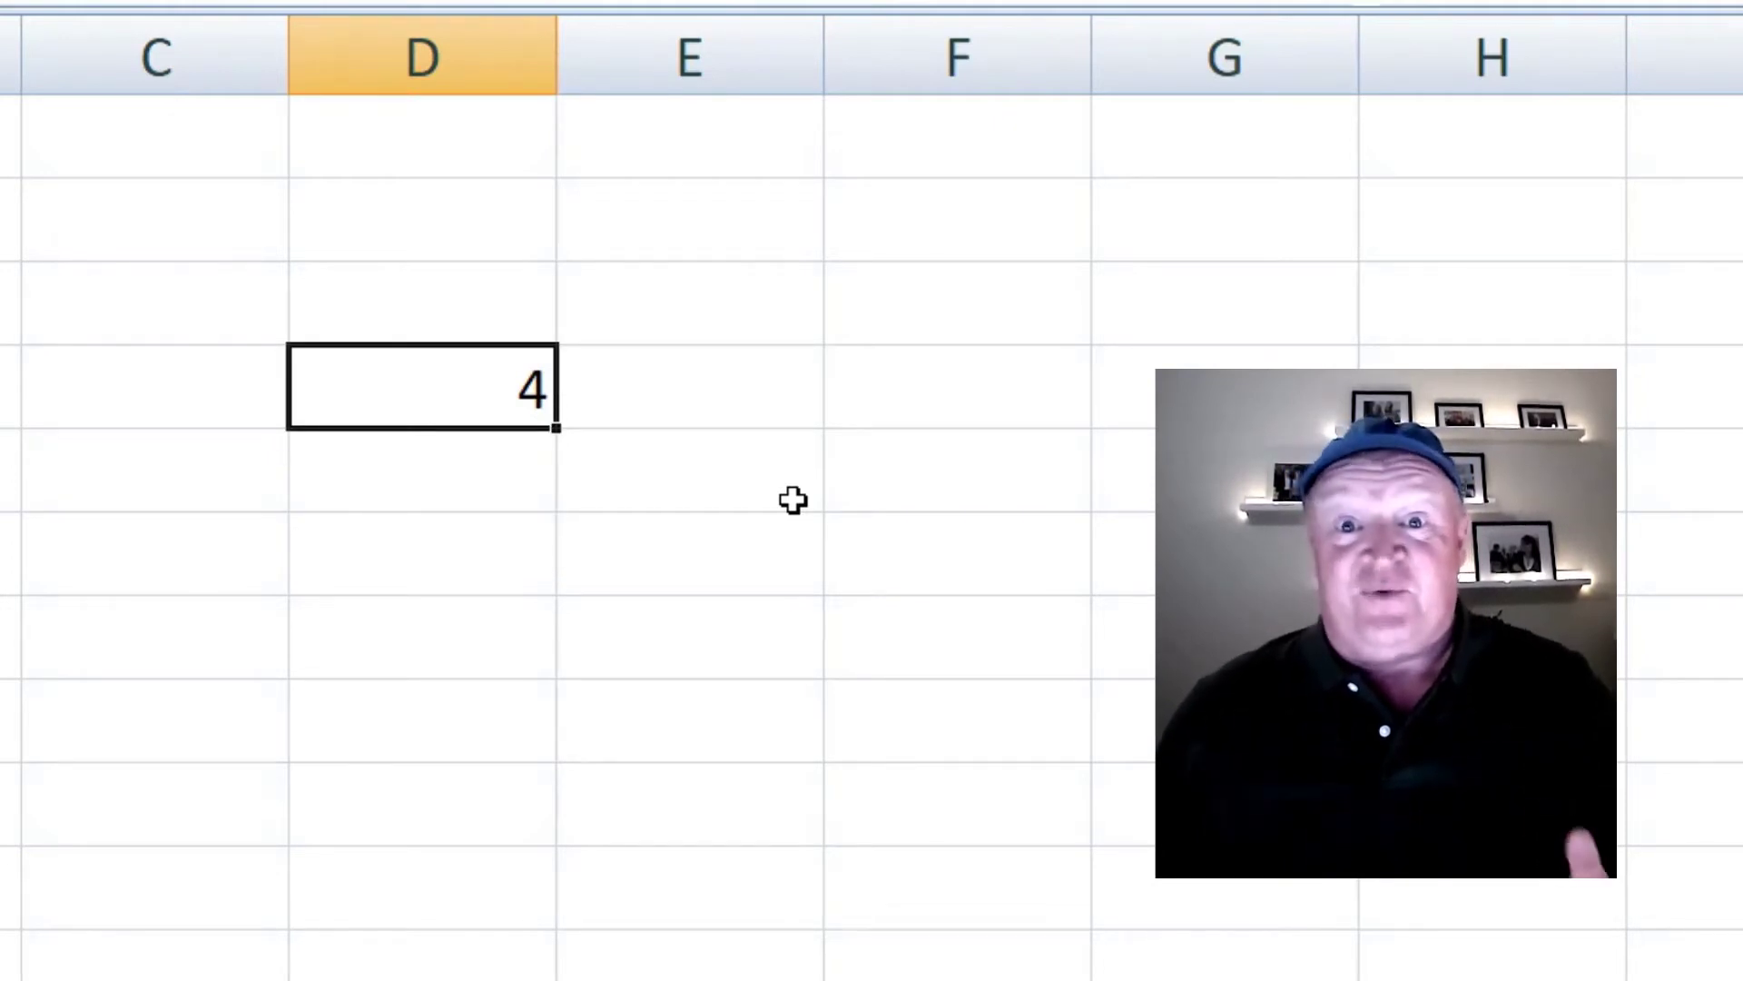
- Enter =2+3 in D5 so it shows 5
key(Down)
text(=2)
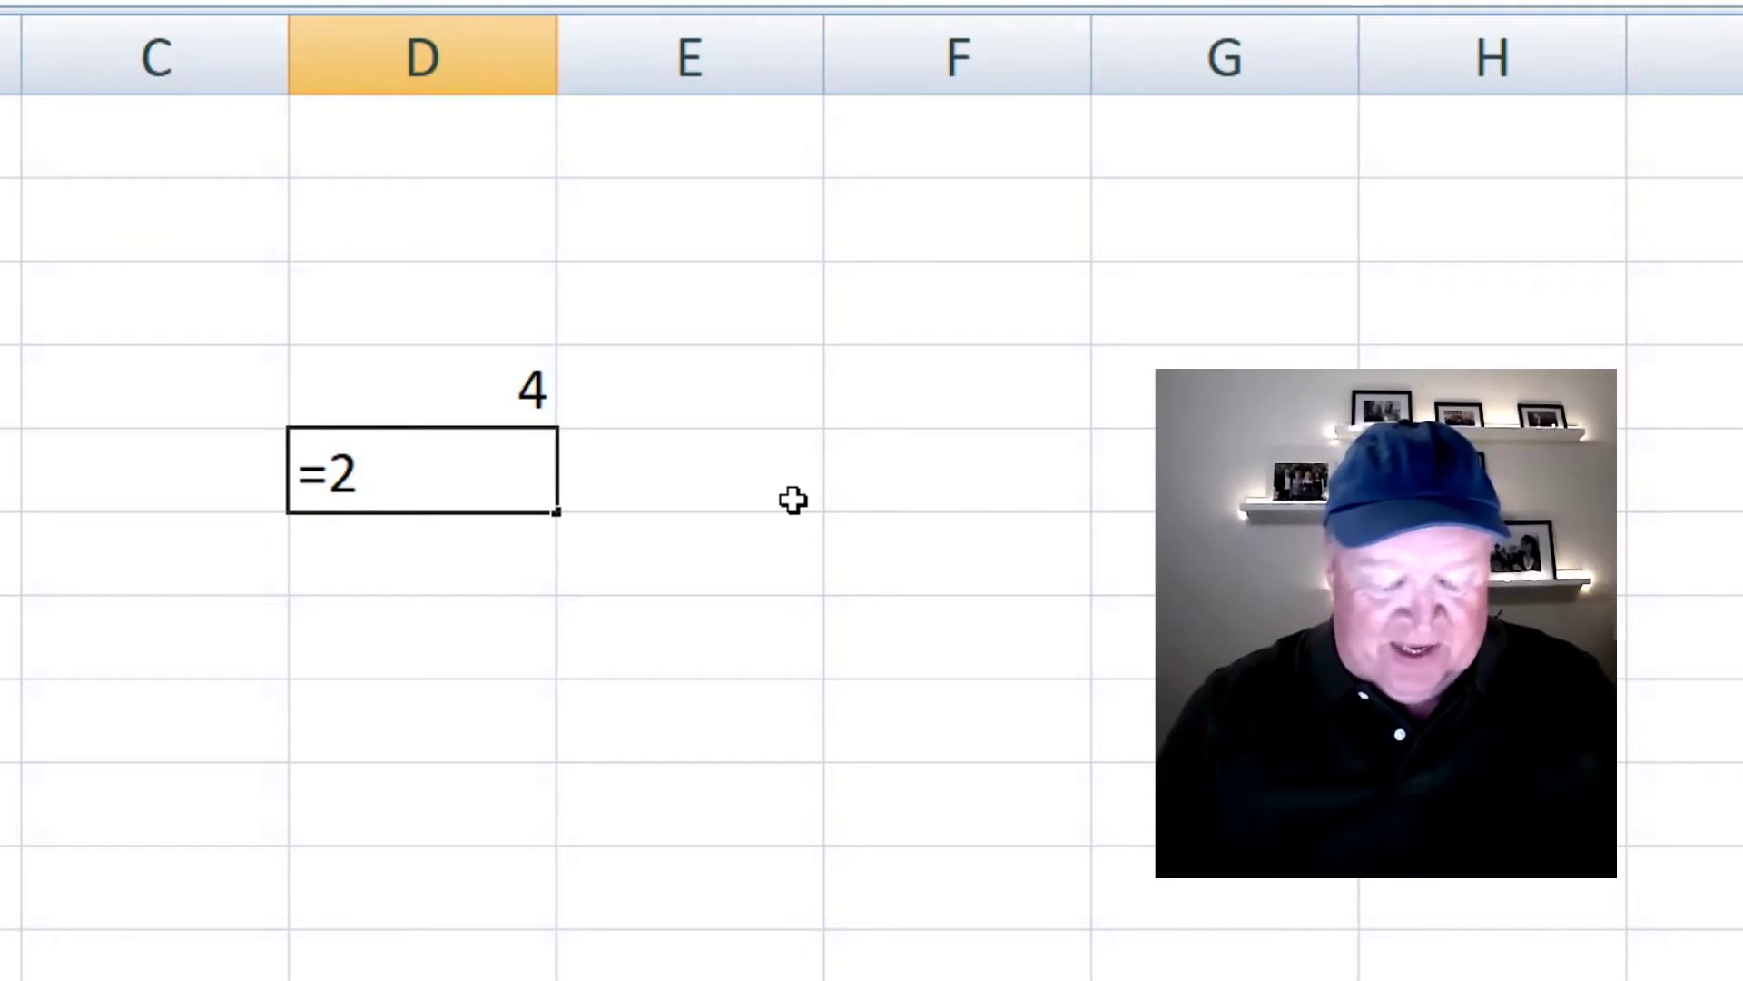
text(+3)
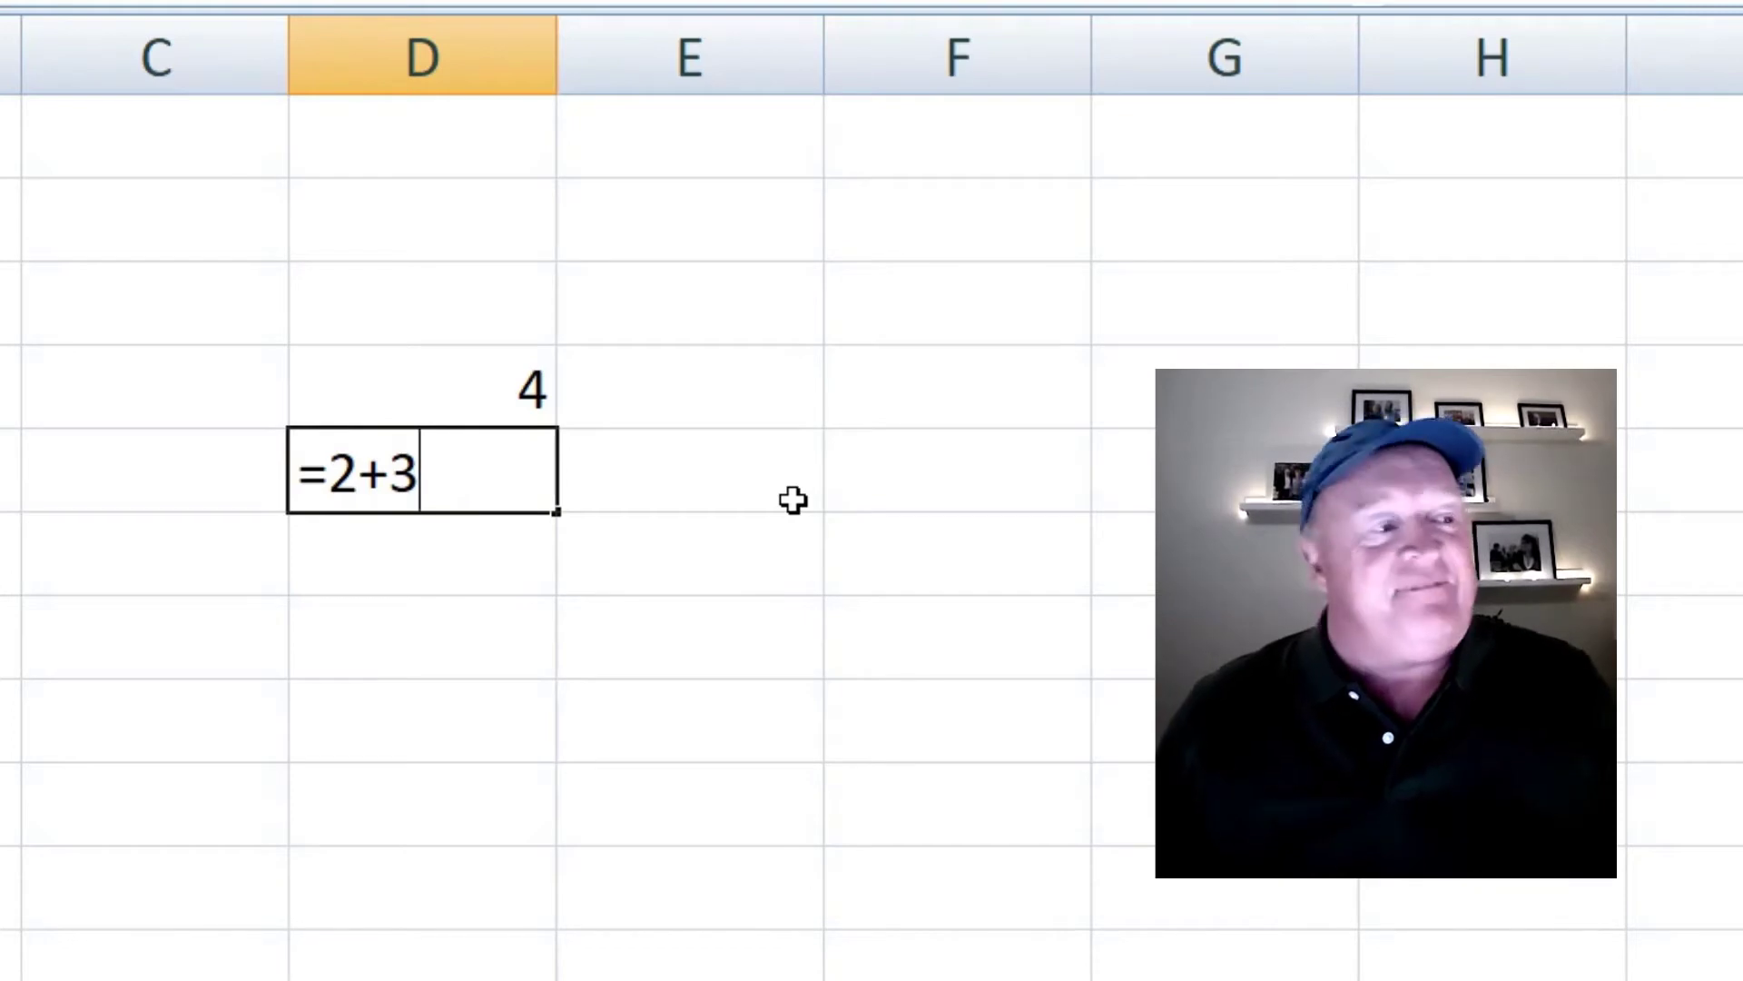
key(Return)
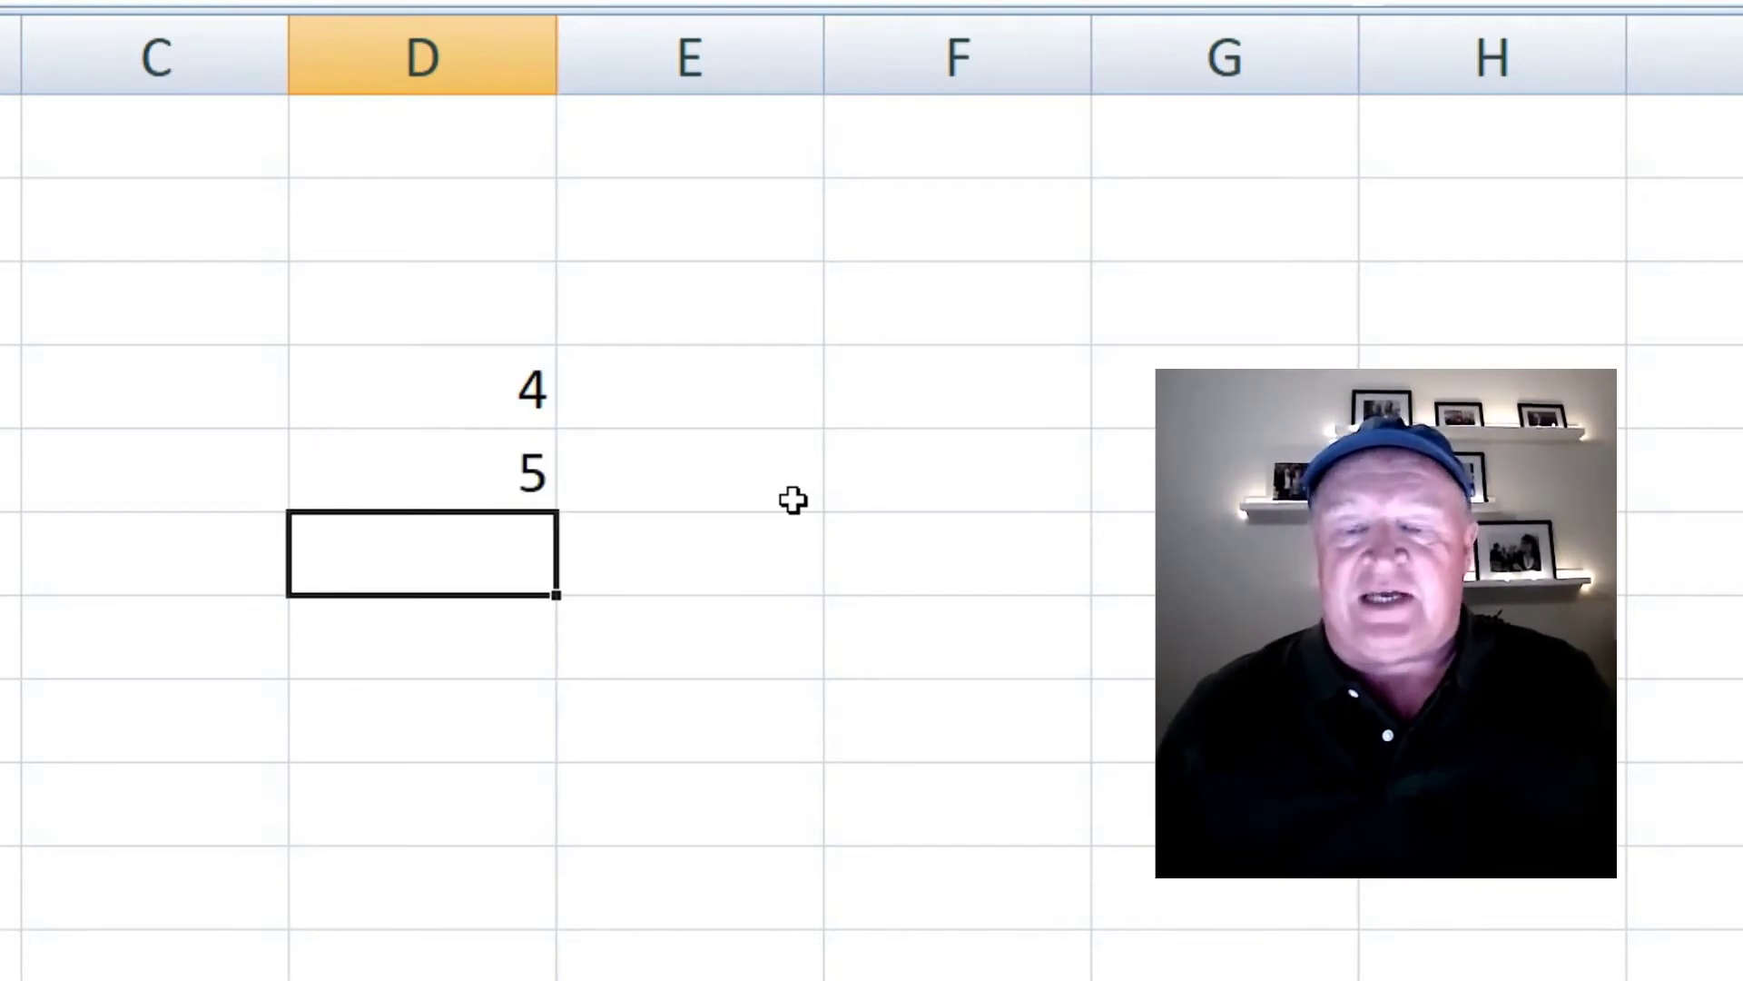
key(Up)
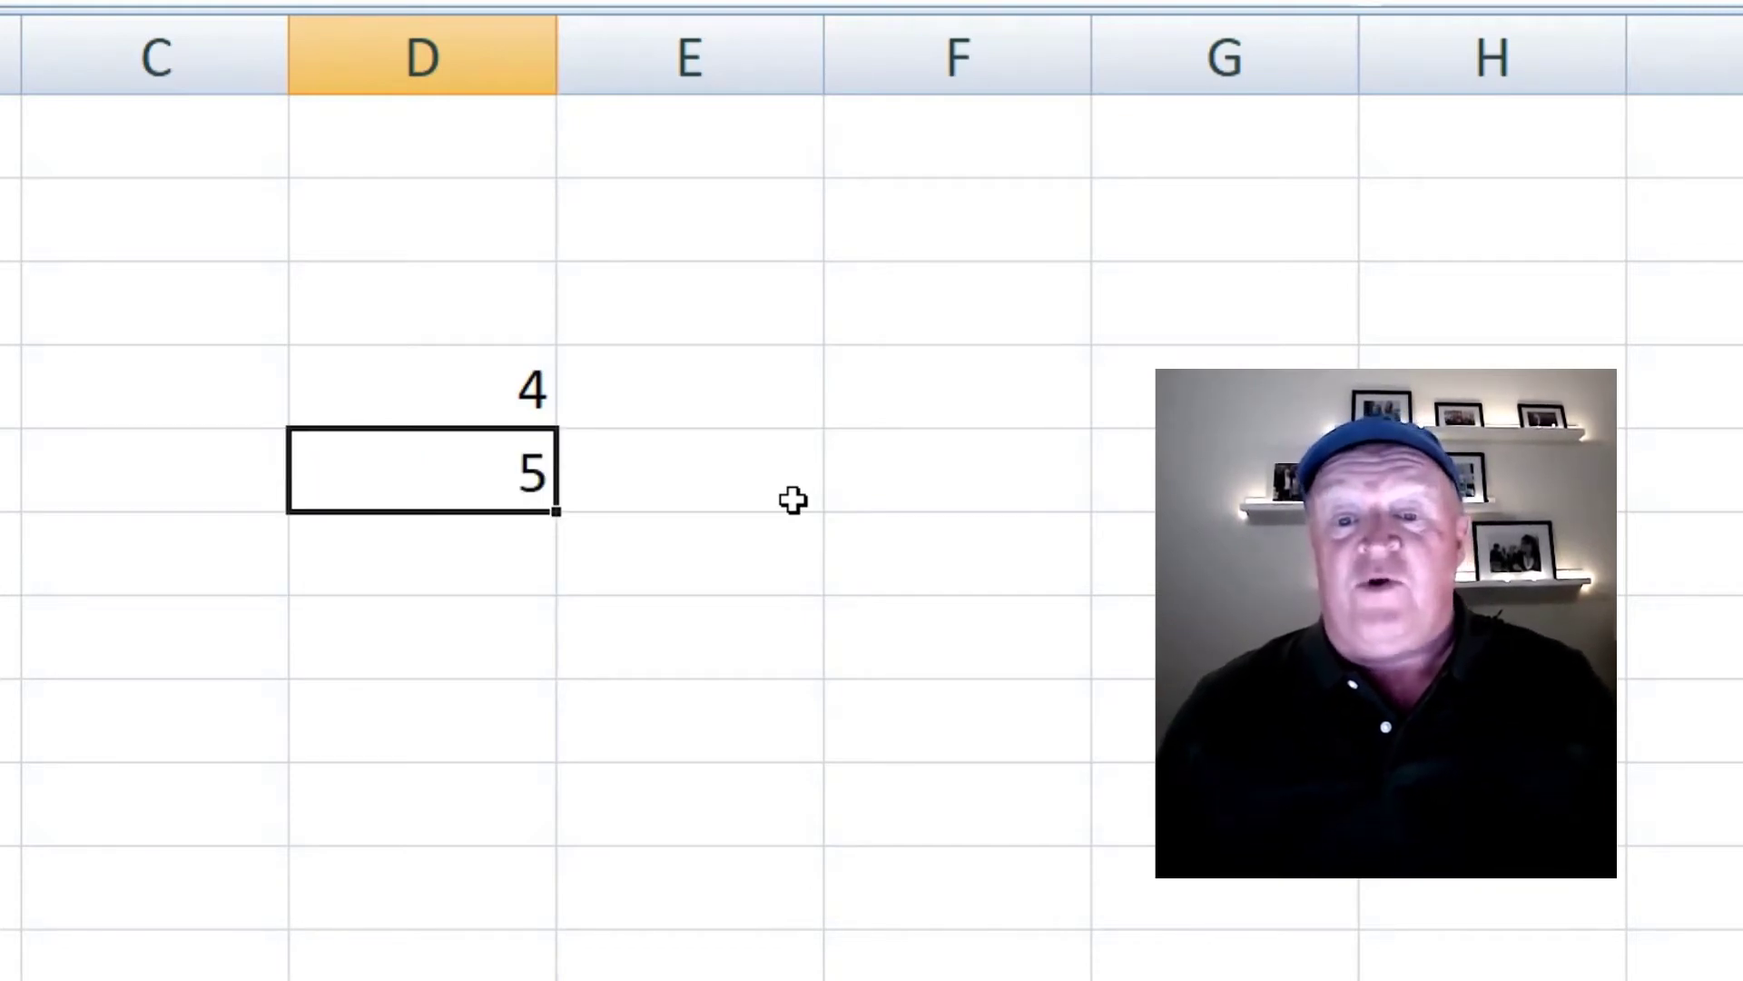
key(Up)
key(Down)
key(Down)
key(Down)
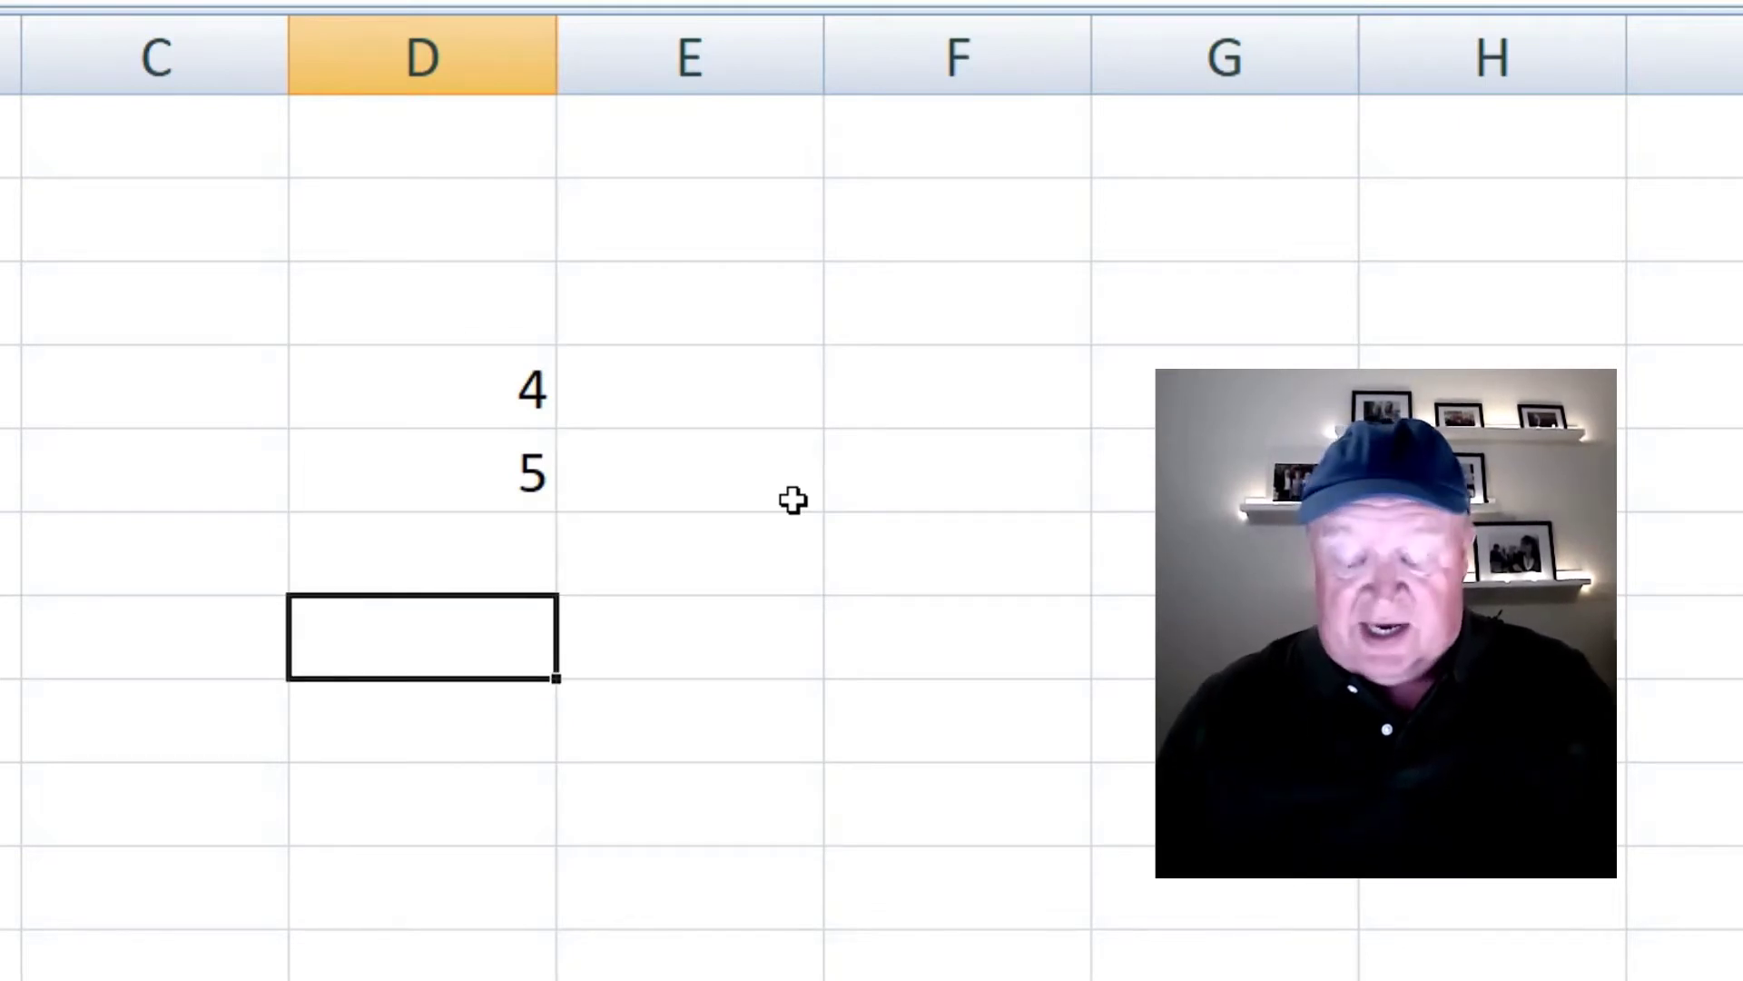
- Add =10/2 (5) and =10*2 (20) further down column D
text(=10)
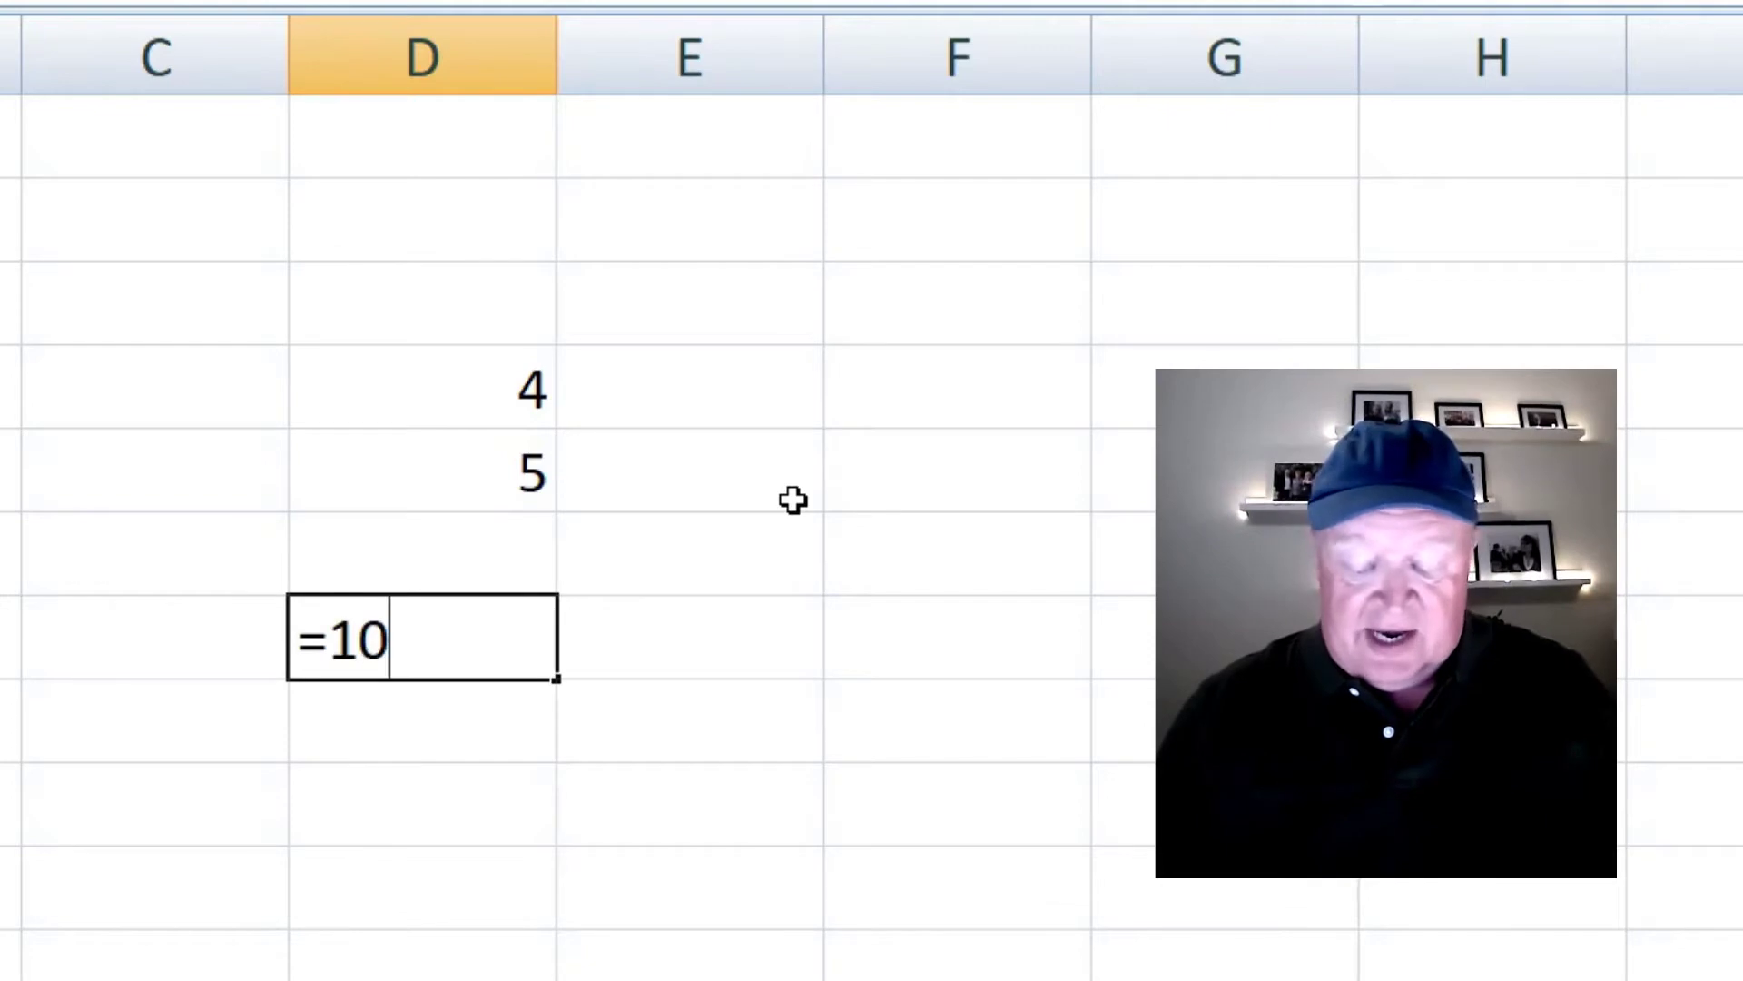
text(/)
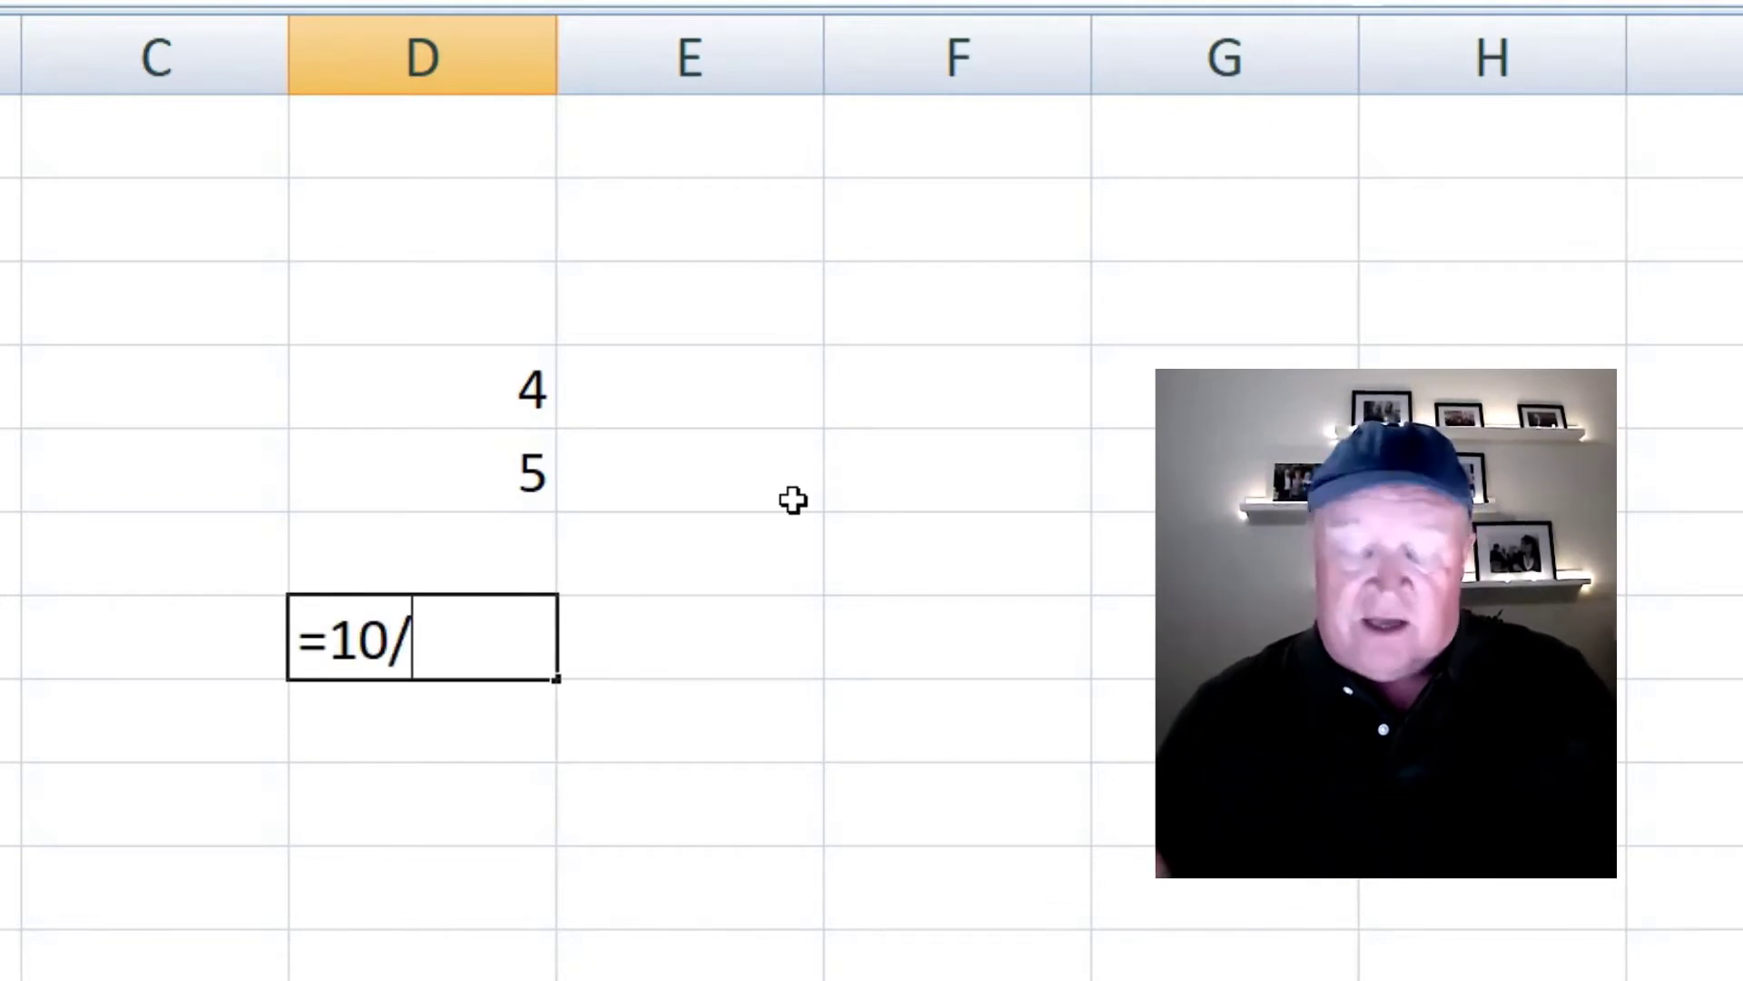
text(2)
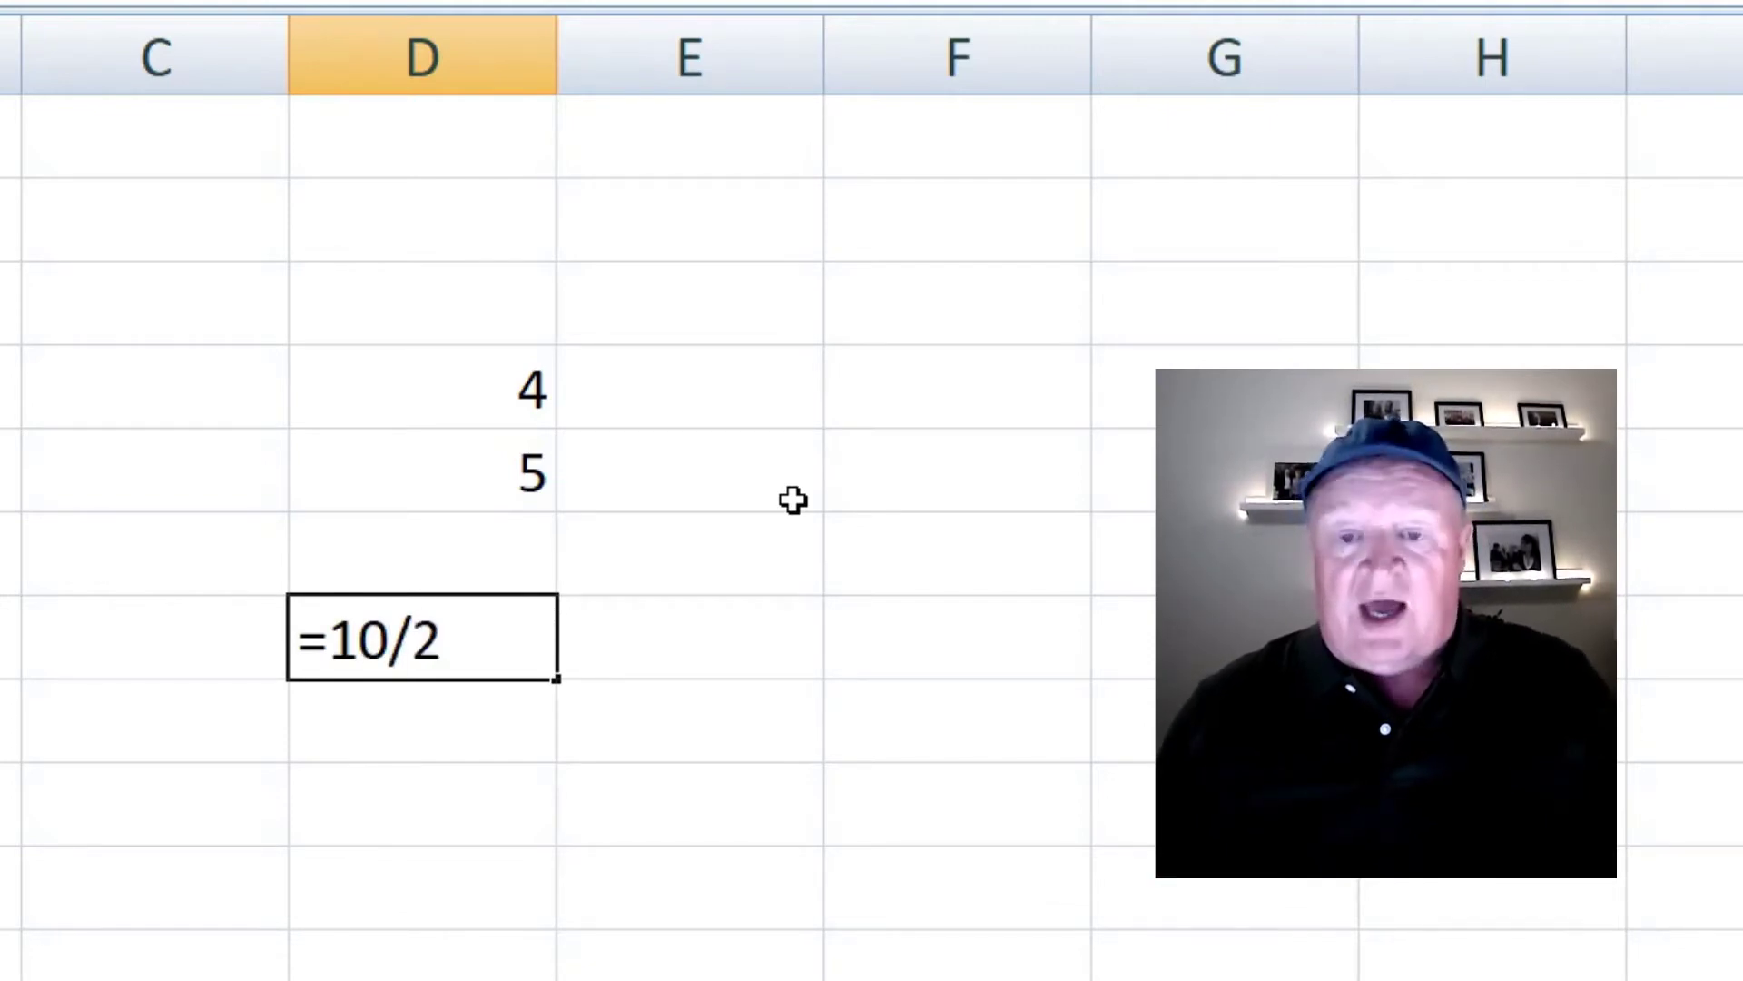
key(Return)
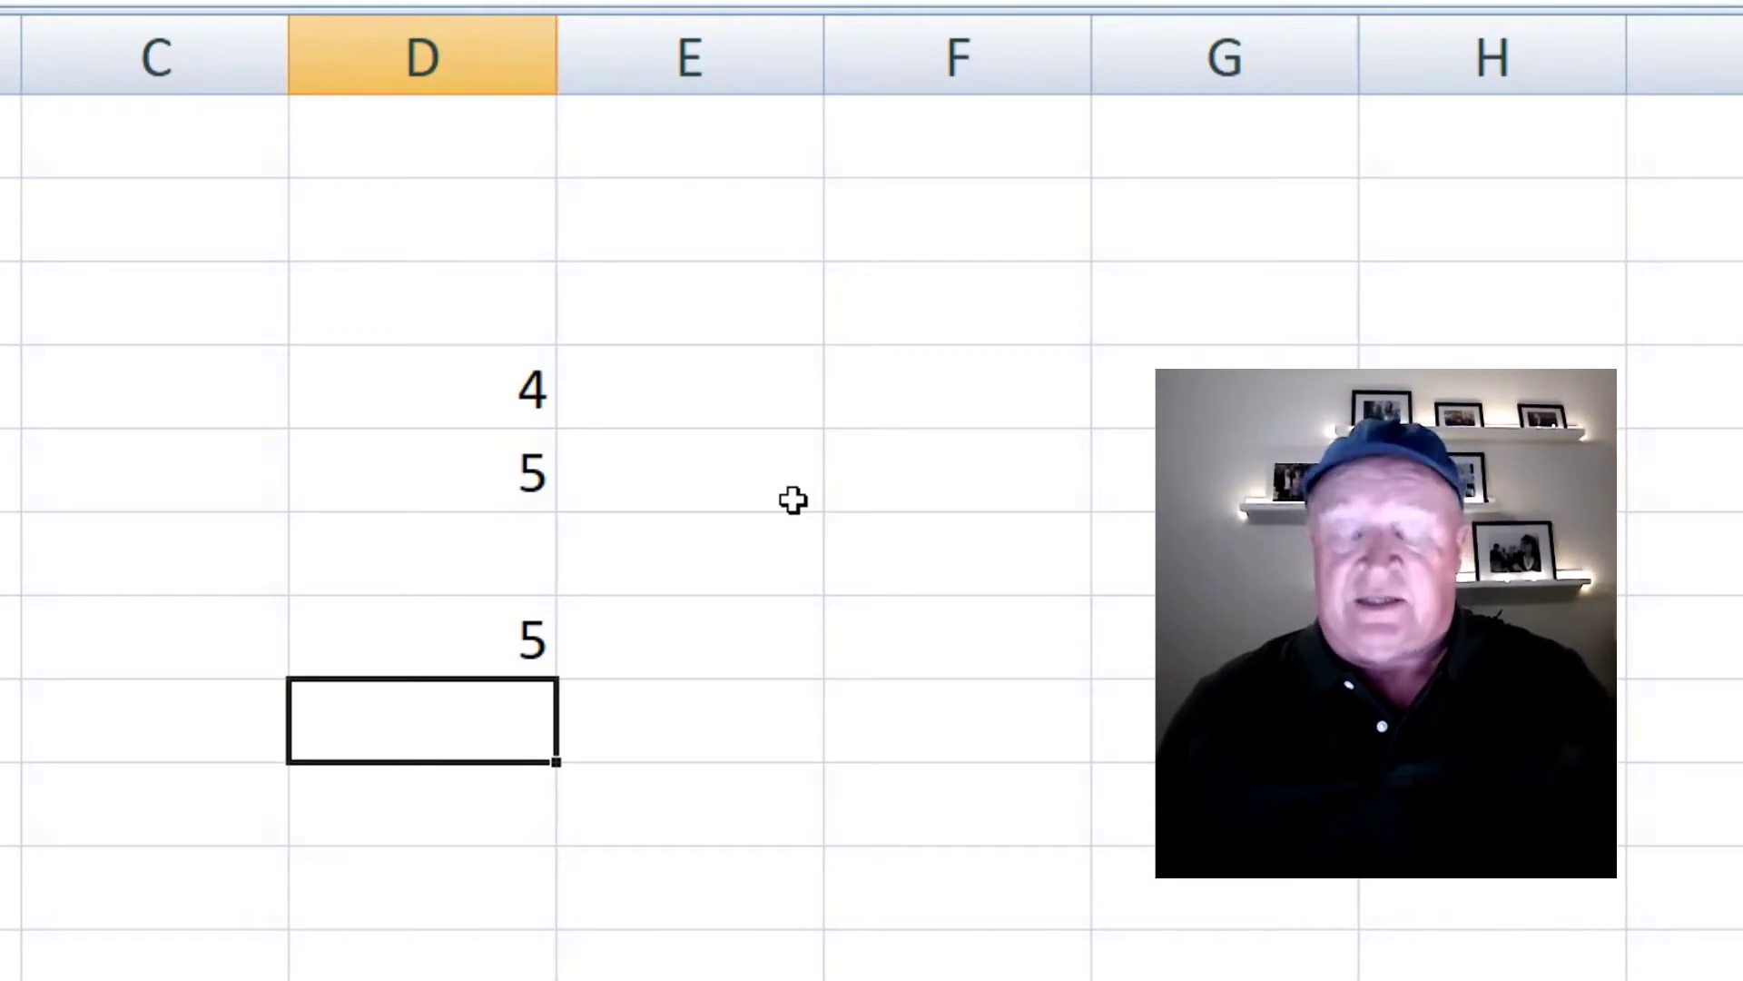
text(=)
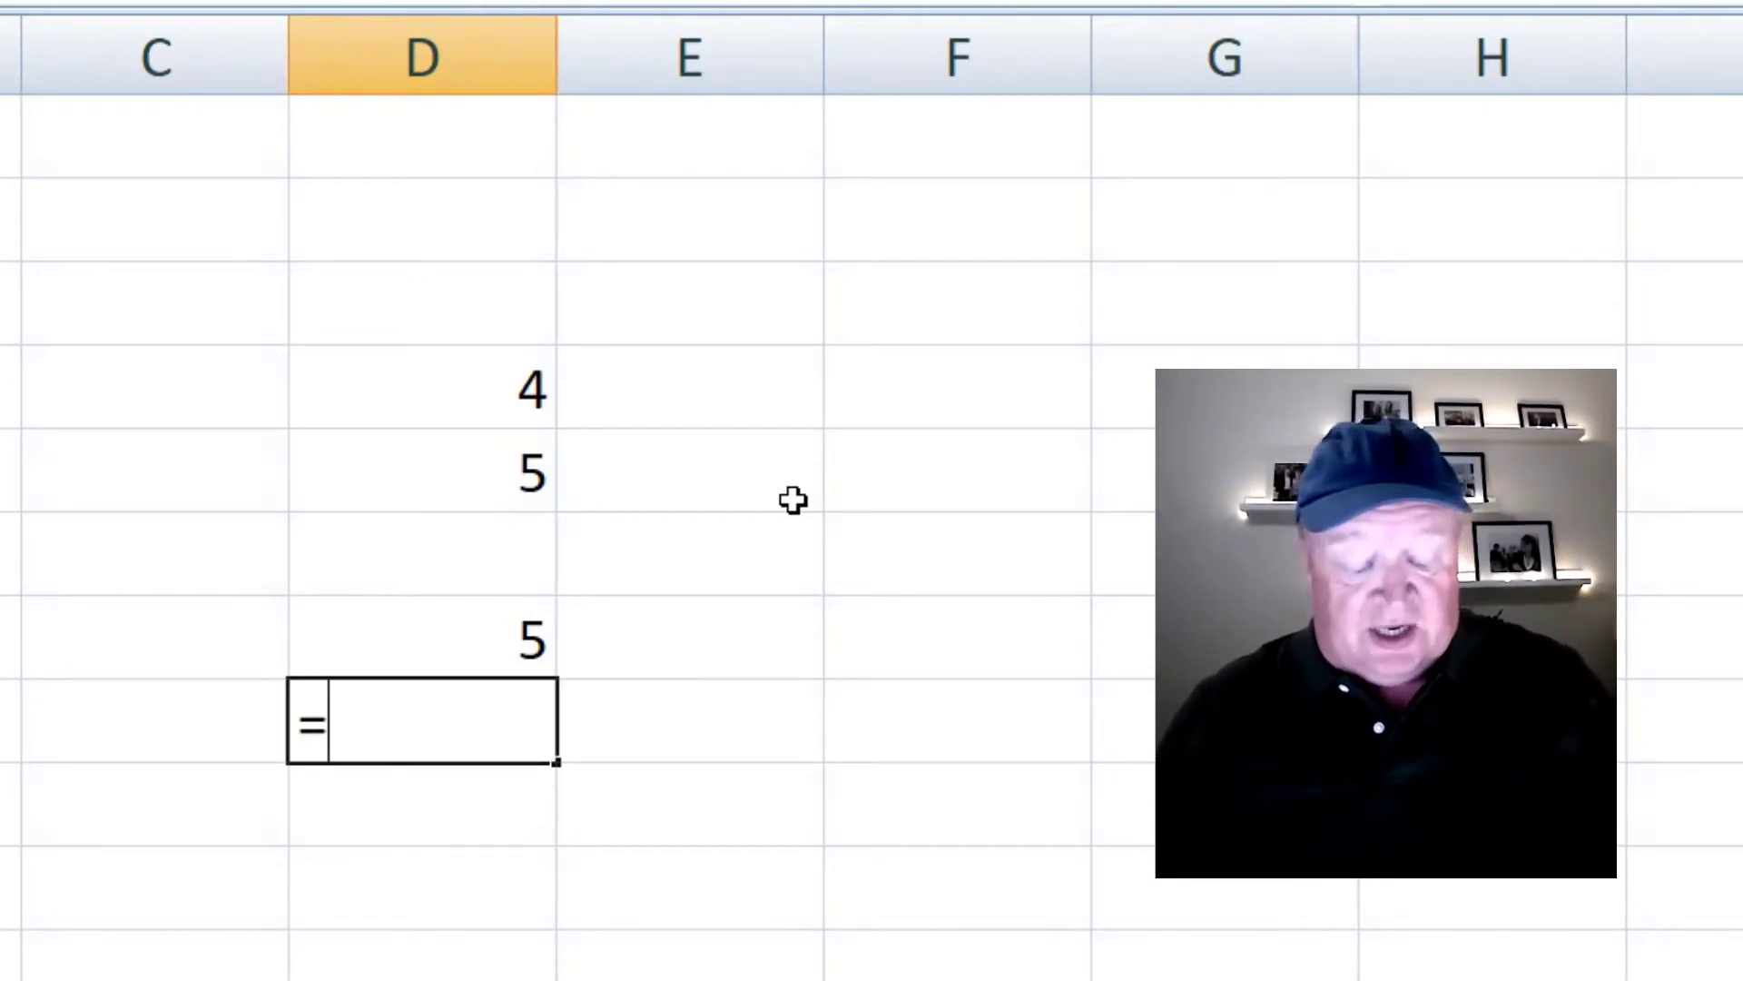
text(10*)
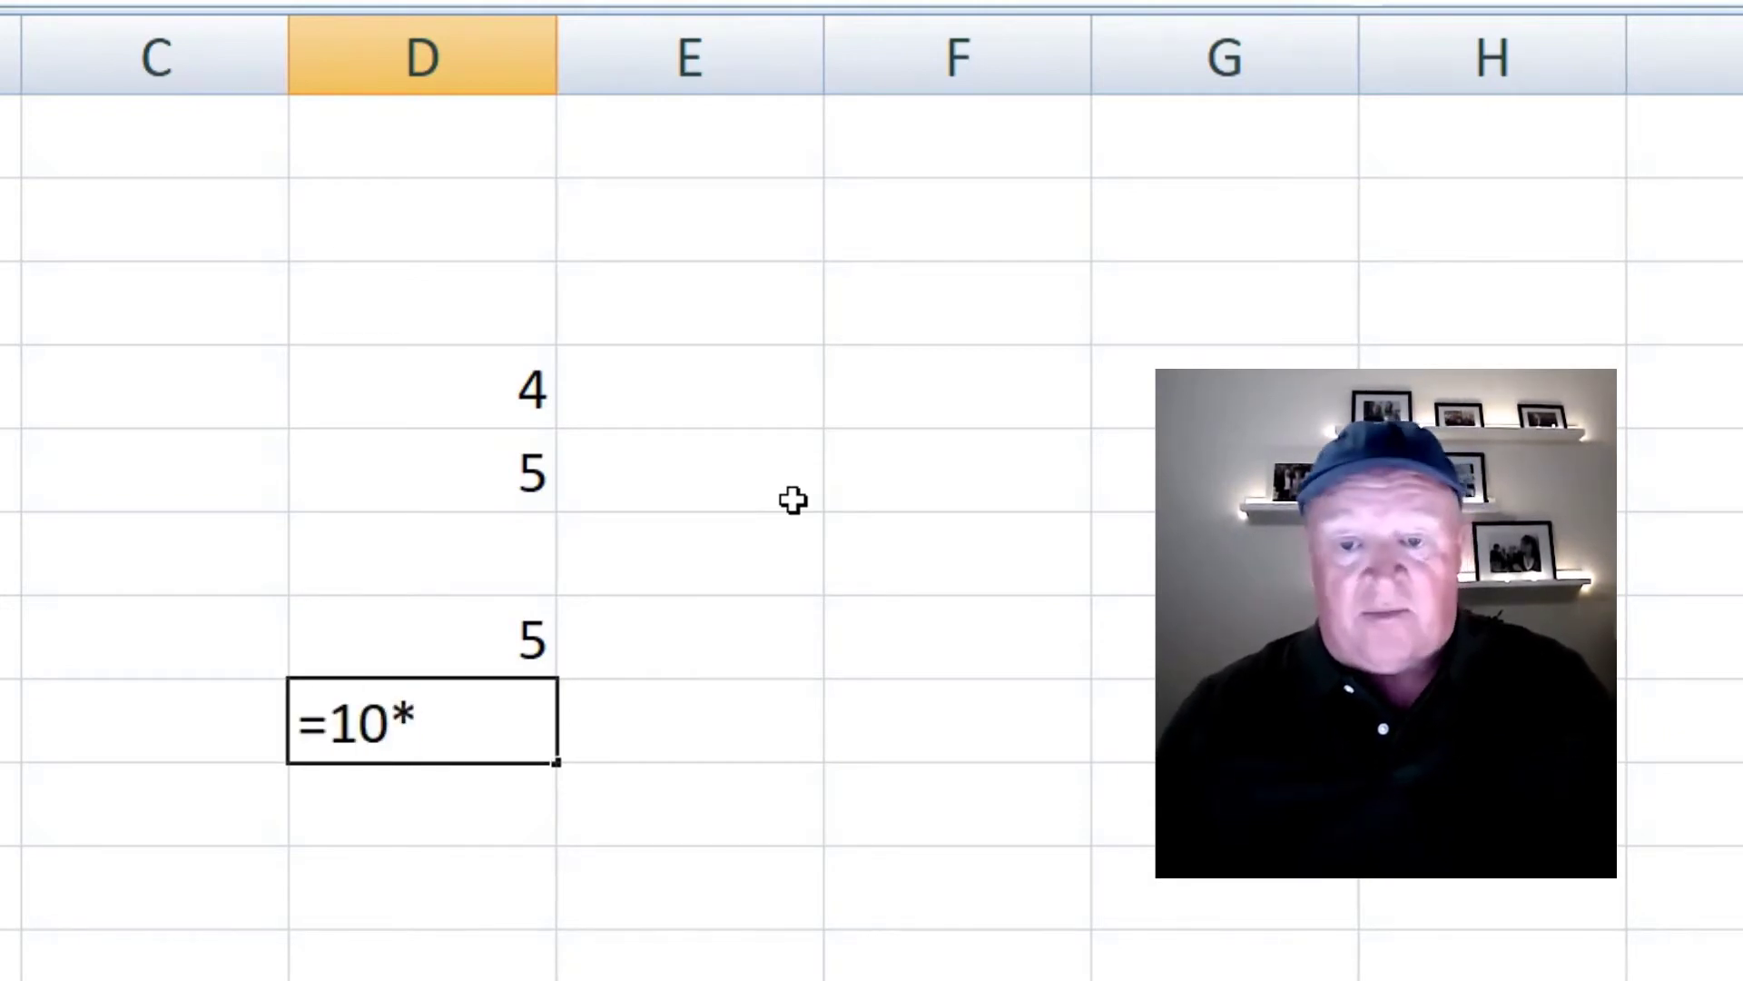
text(2)
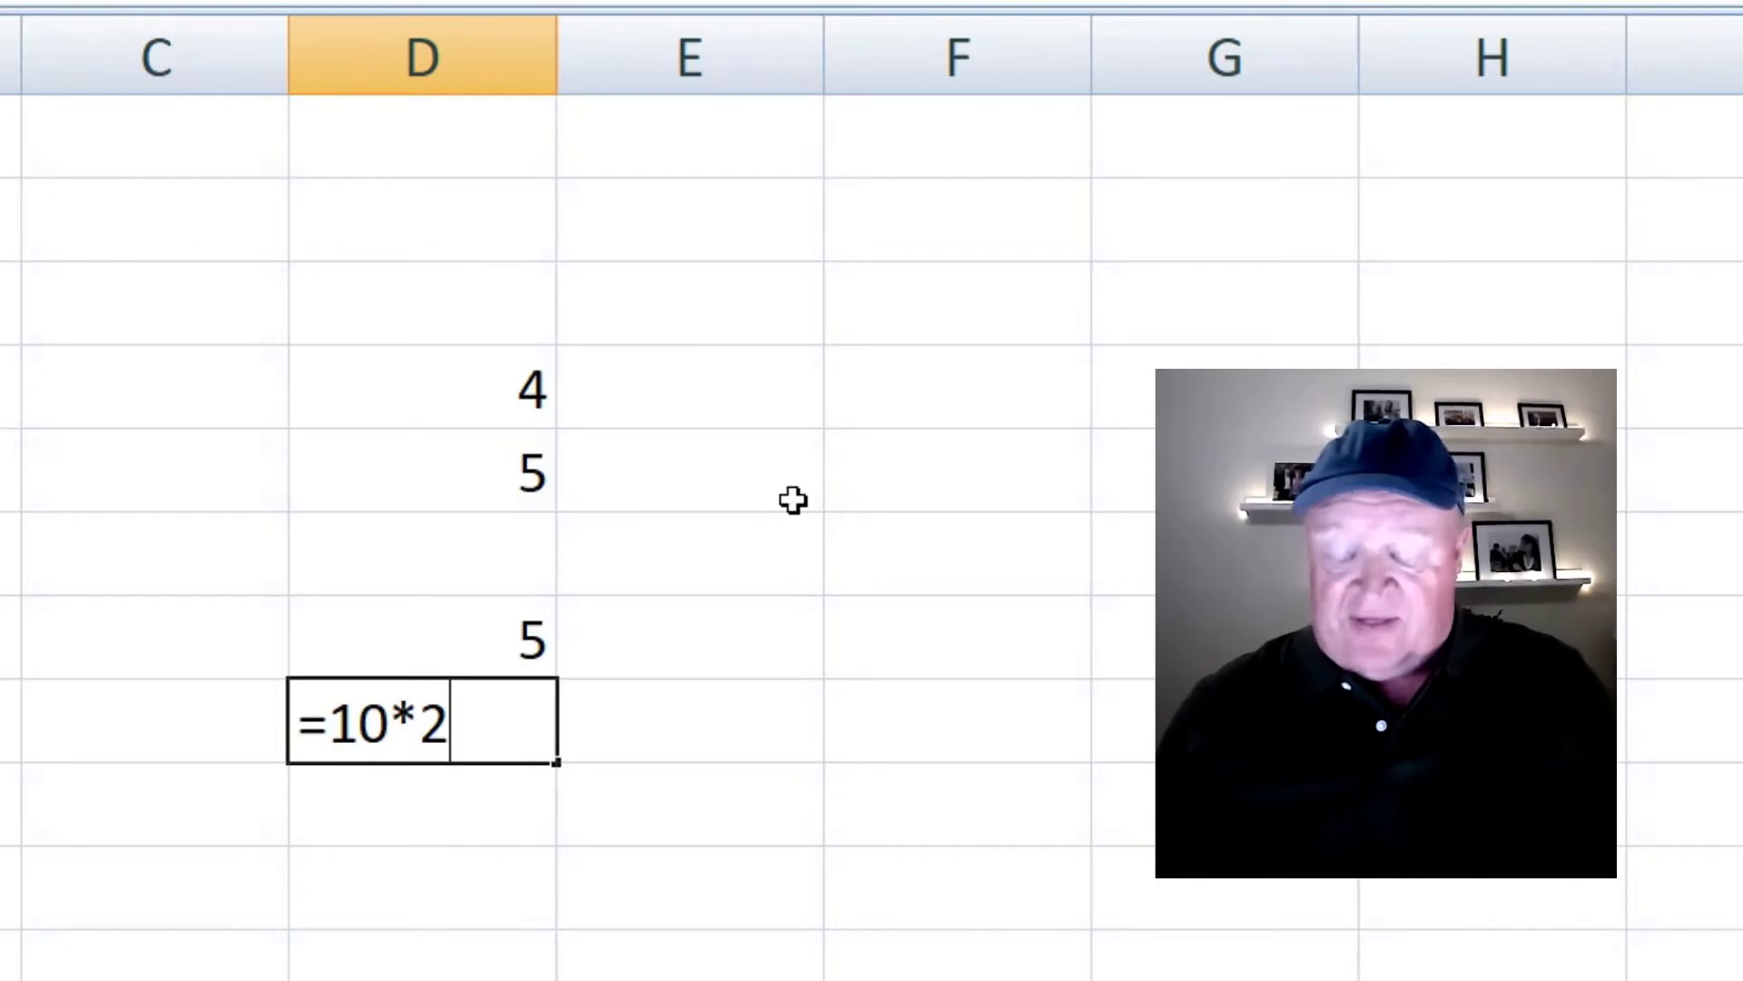
key(Return)
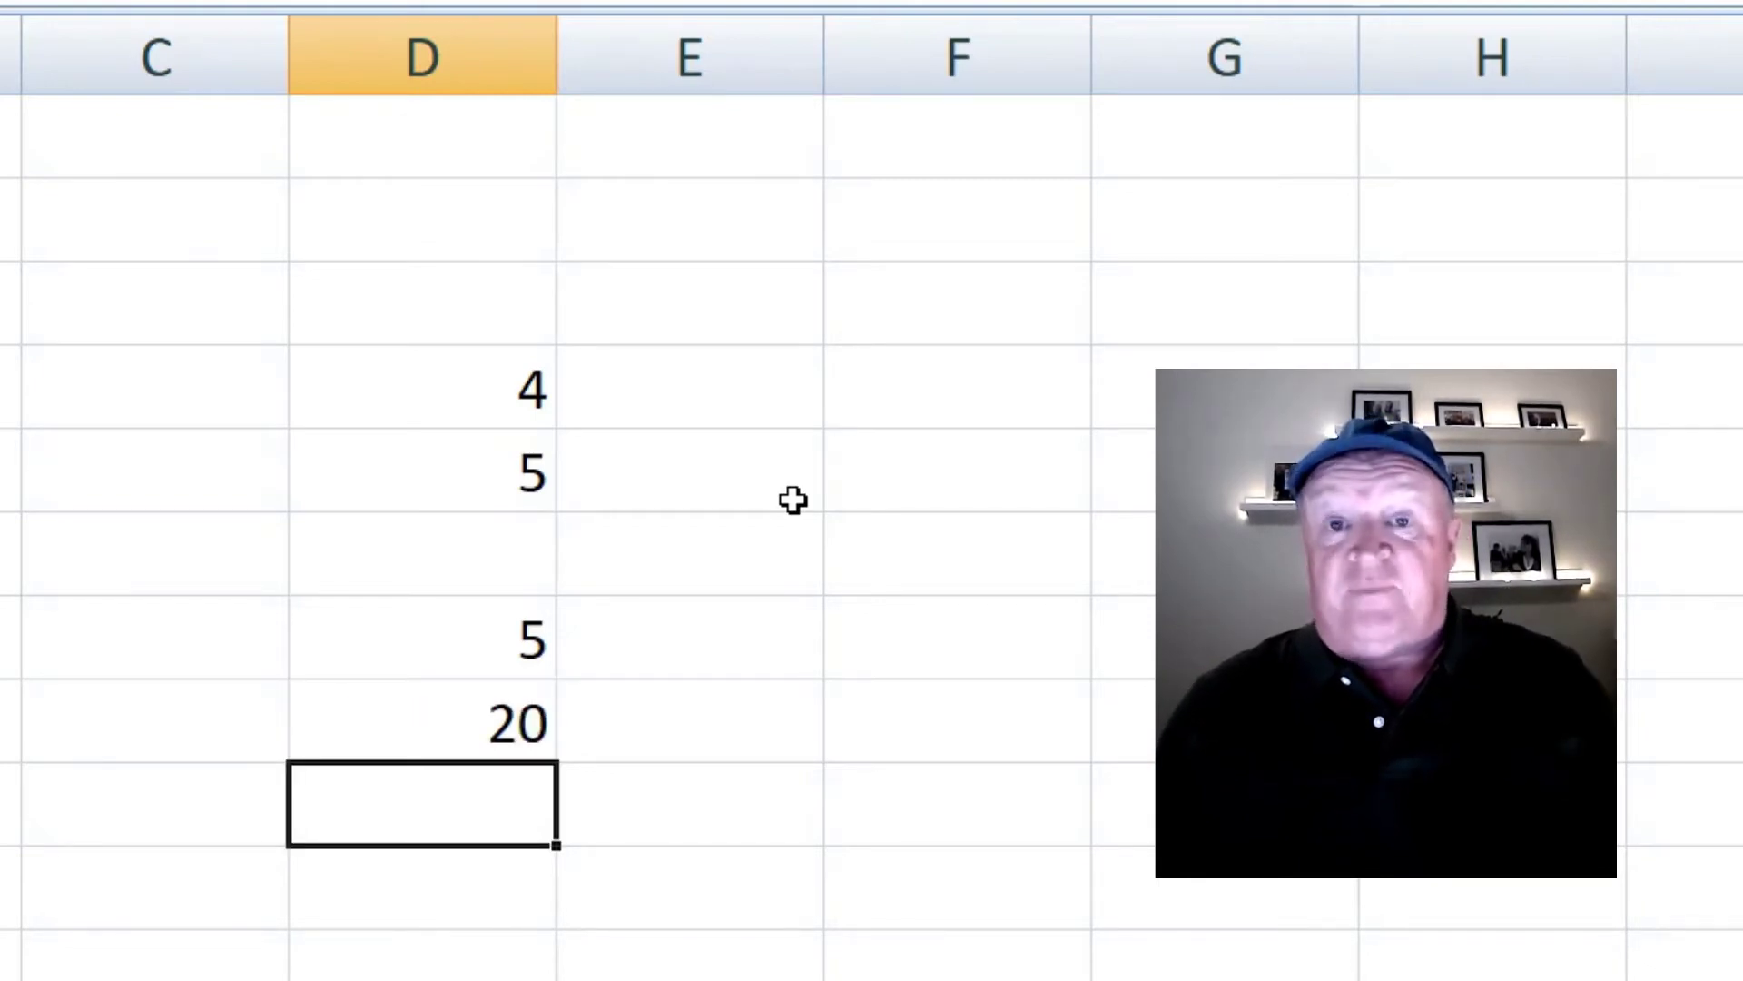
key(Up)
key(Up)
key(Up)
key(Up)
key(Up)
- Clear the numbers 4, 5, 5 and 20 from column D
key(shift+Down)
key(shift+Down)
key(shift+Down)
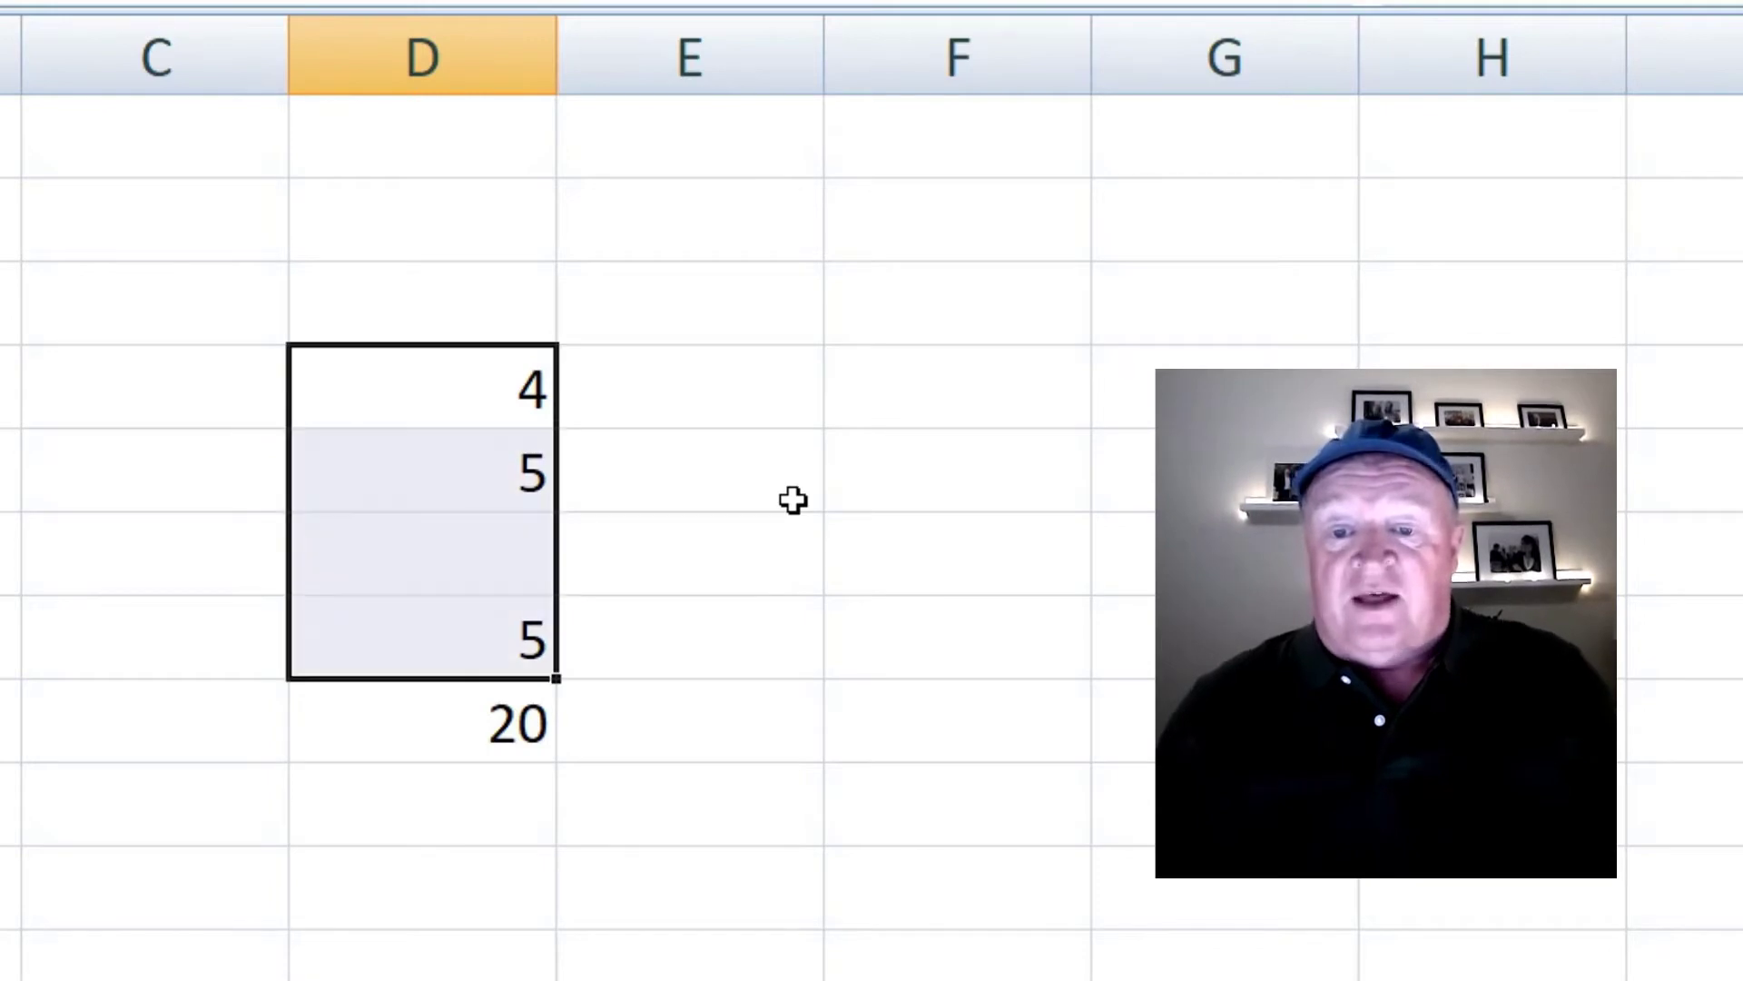
key(shift+Down)
key(Delete)
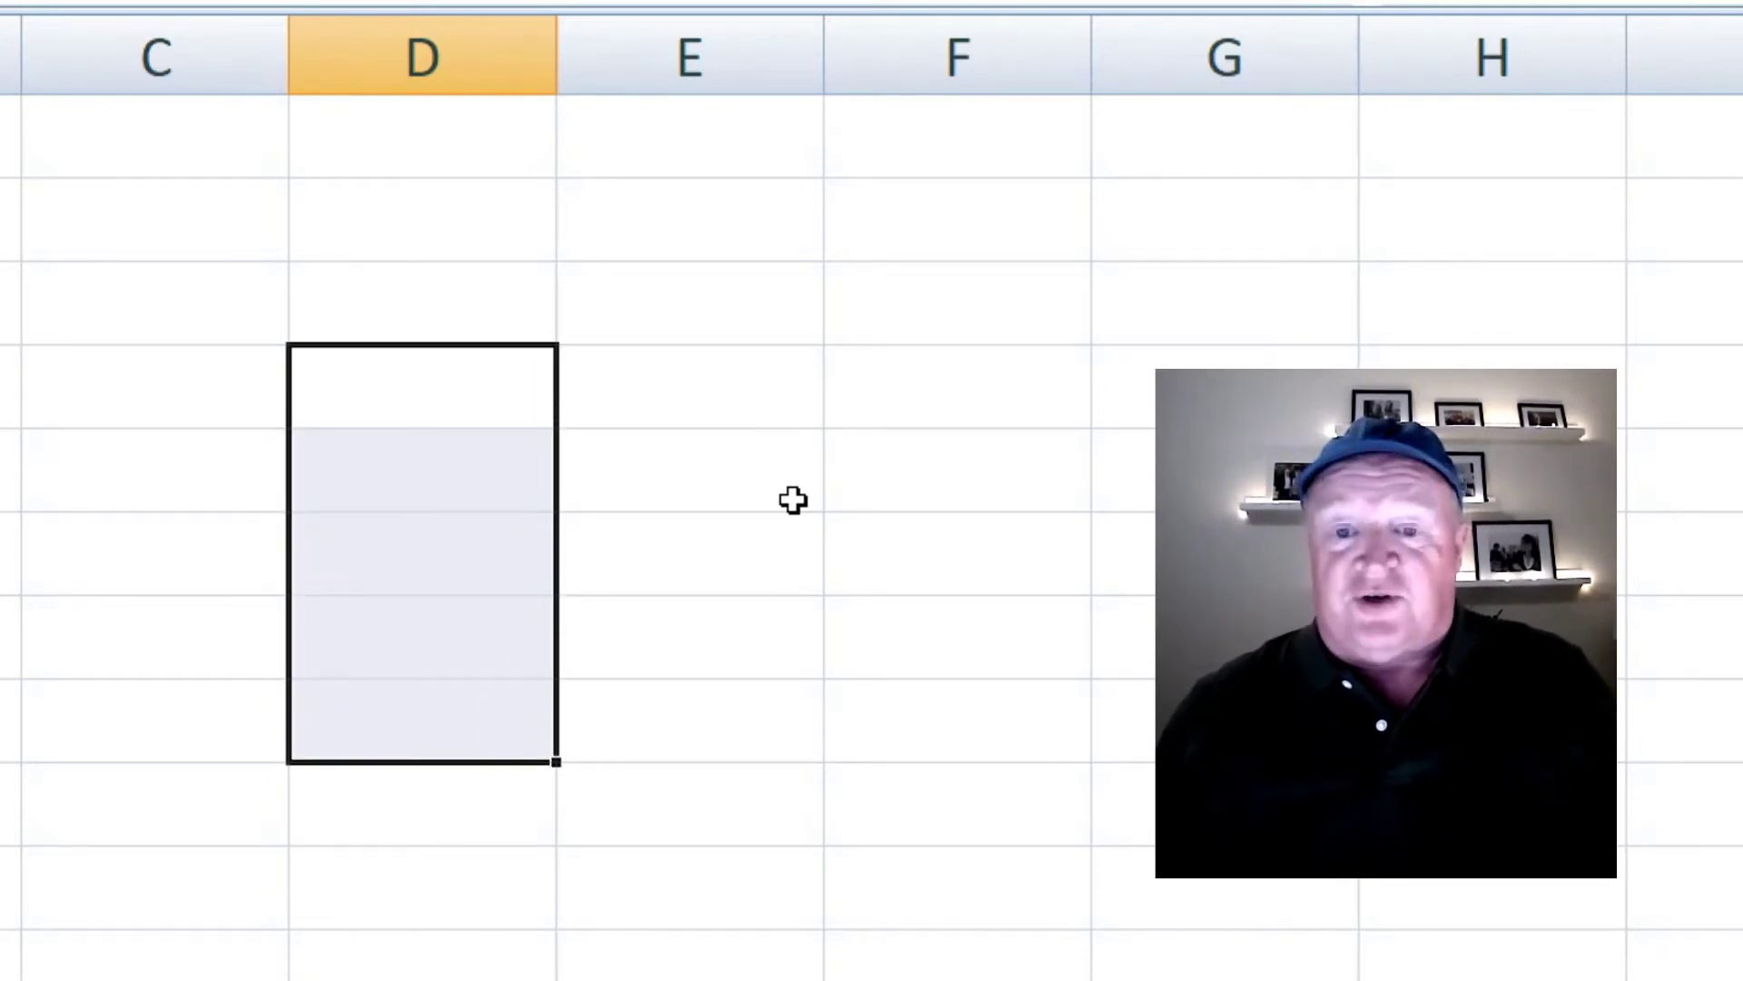
key(shift+Up)
key(shift+Up)
key(shift+Up)
key(shift+Up)
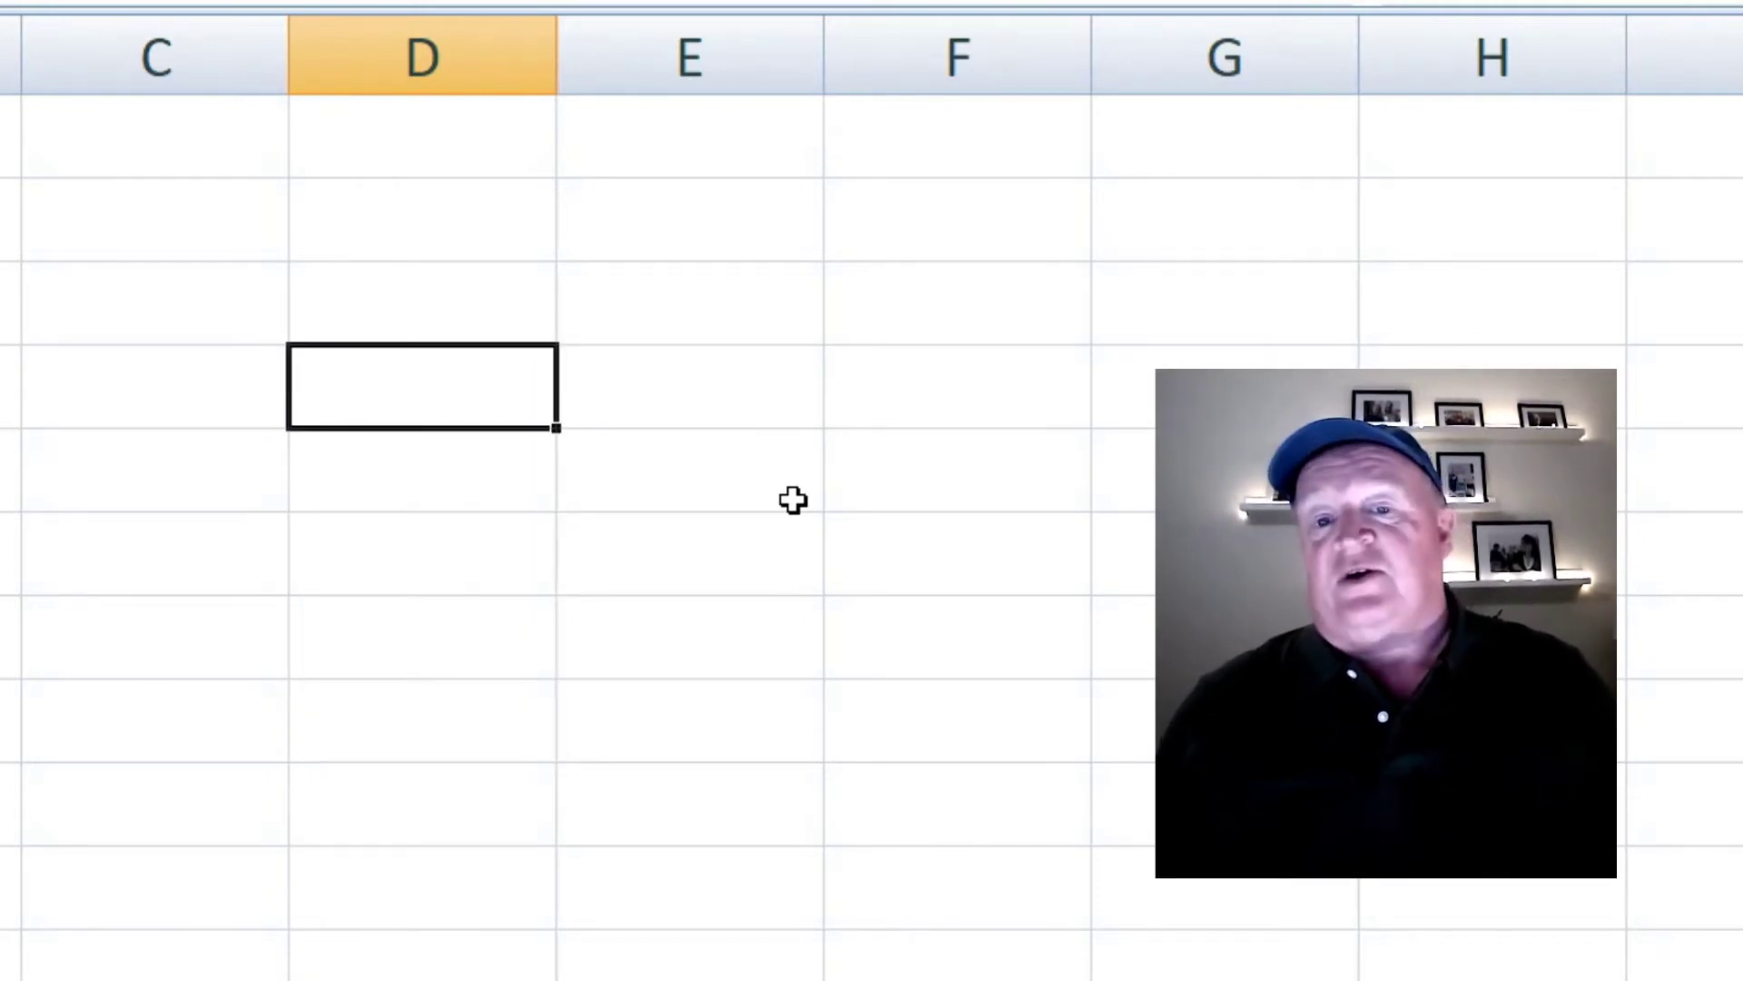
- Type the headers Jim, Bob and Sue across D3:F3
key(Up)
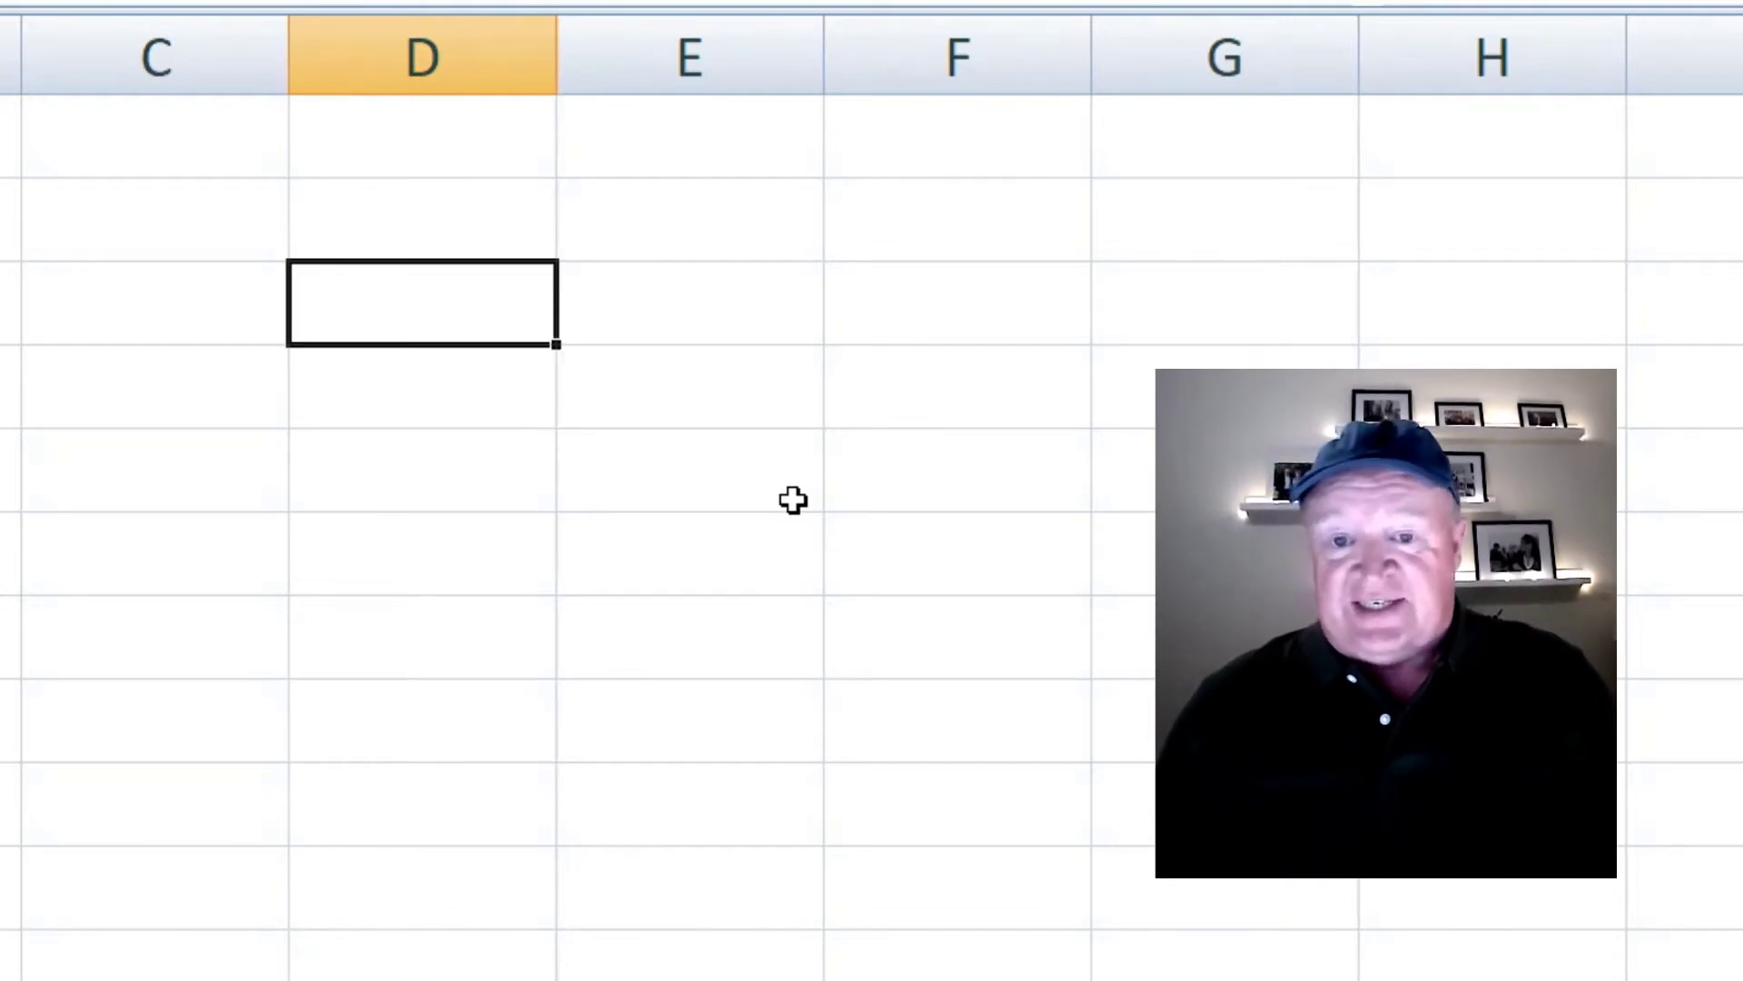
text(Jim)
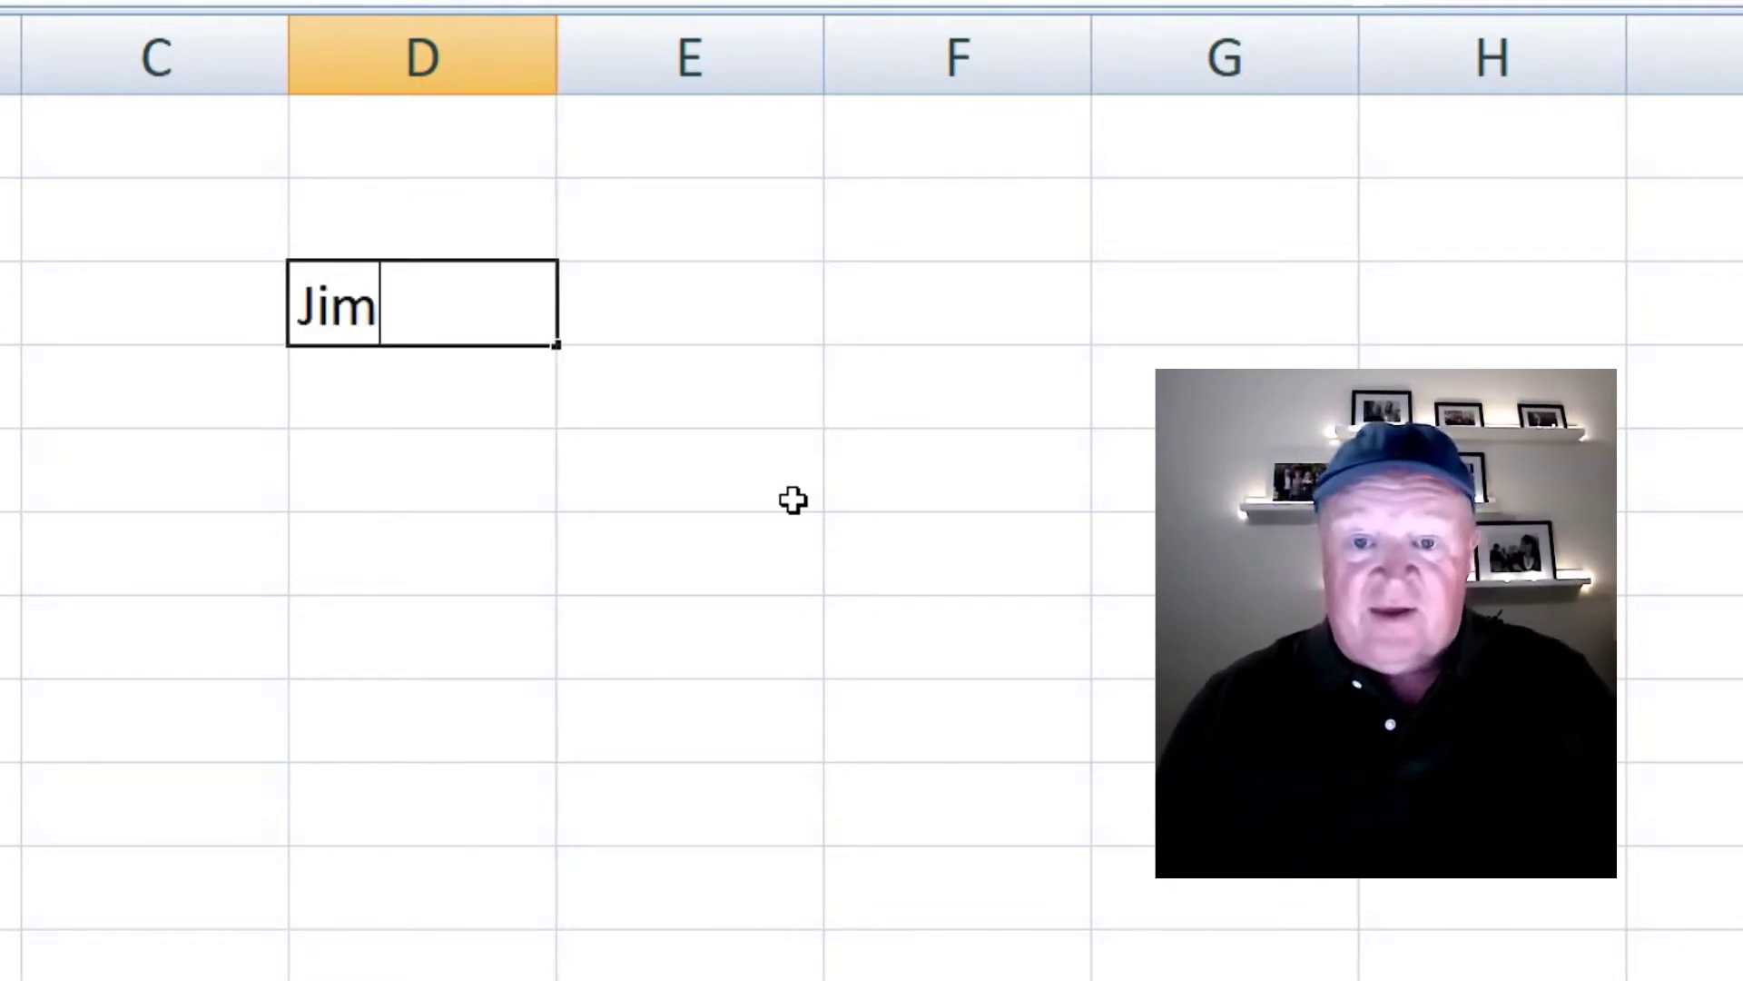
key(Return)
key(Up)
key(Right)
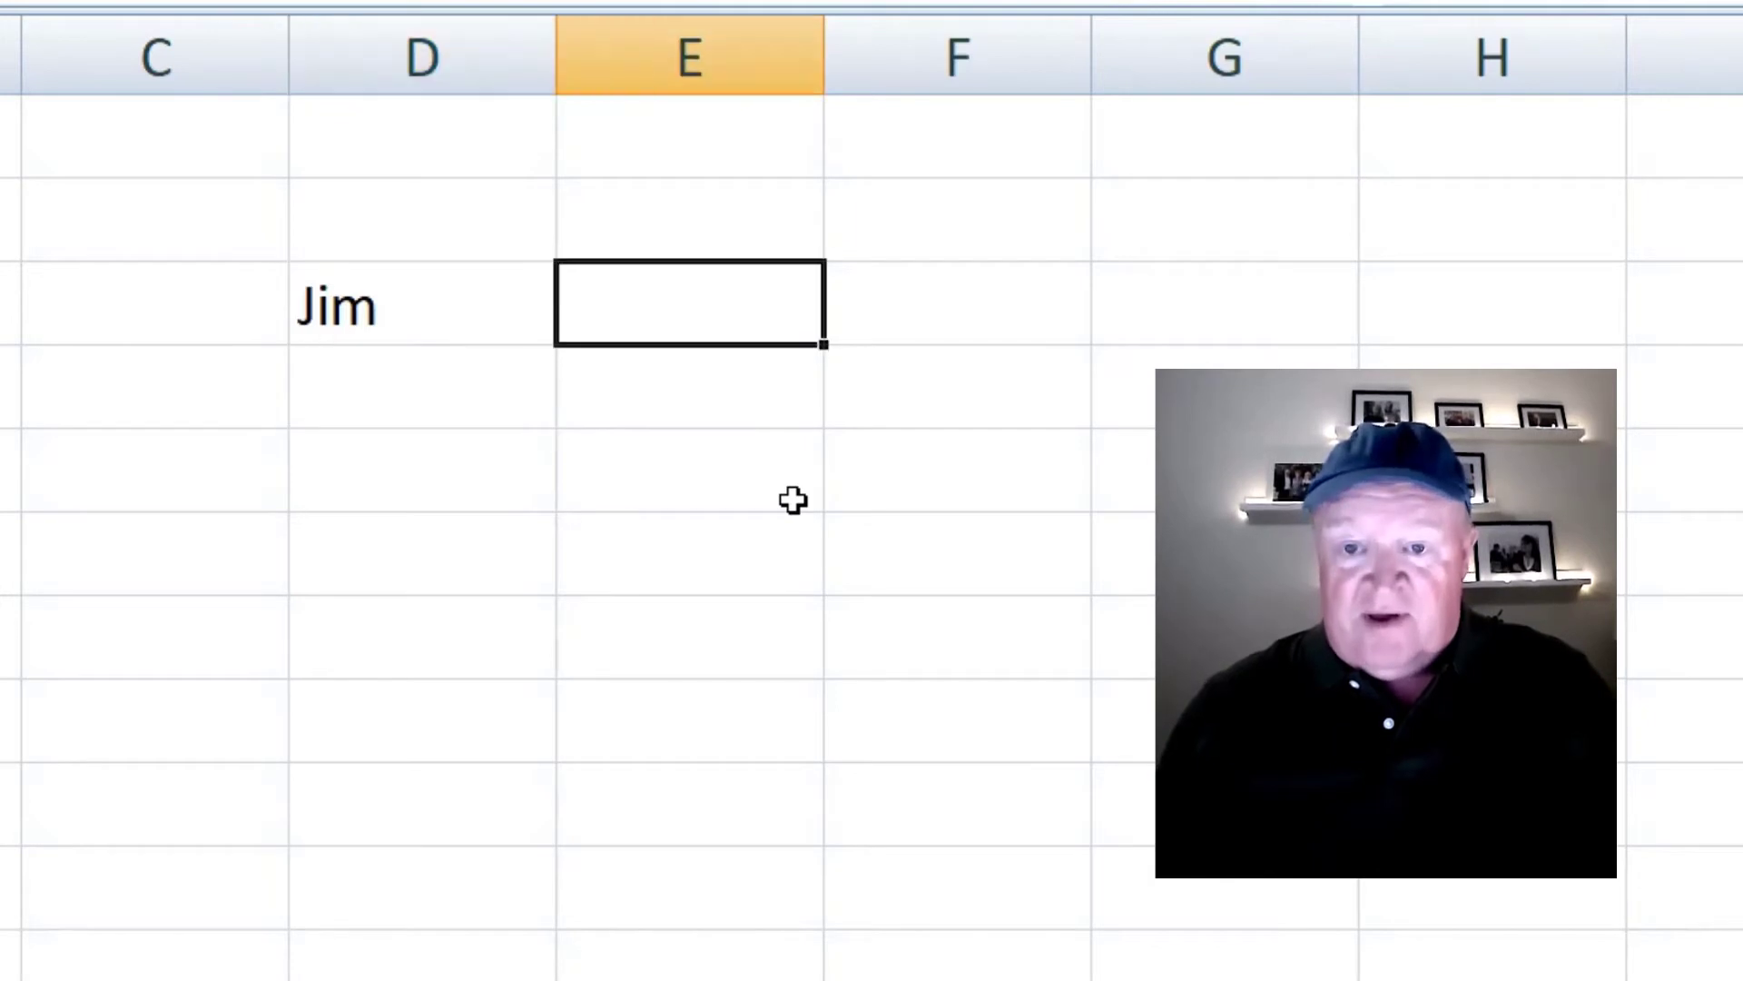
text(Bob)
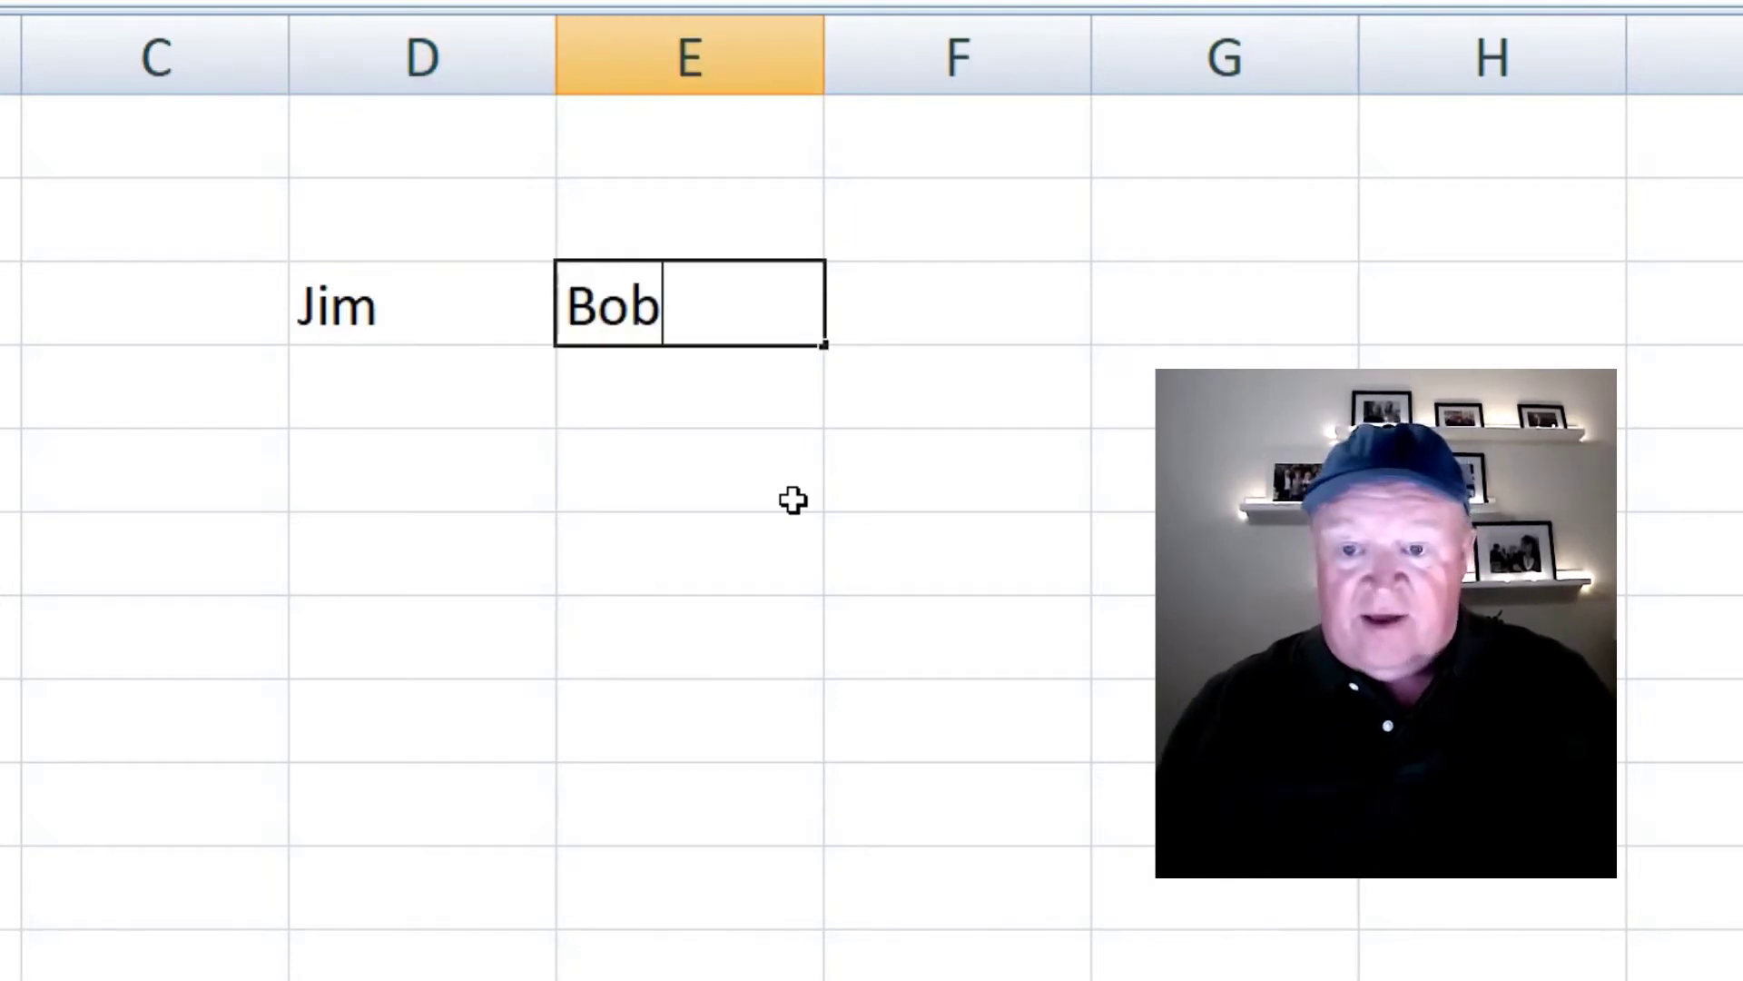
key(Tab)
text(Sue)
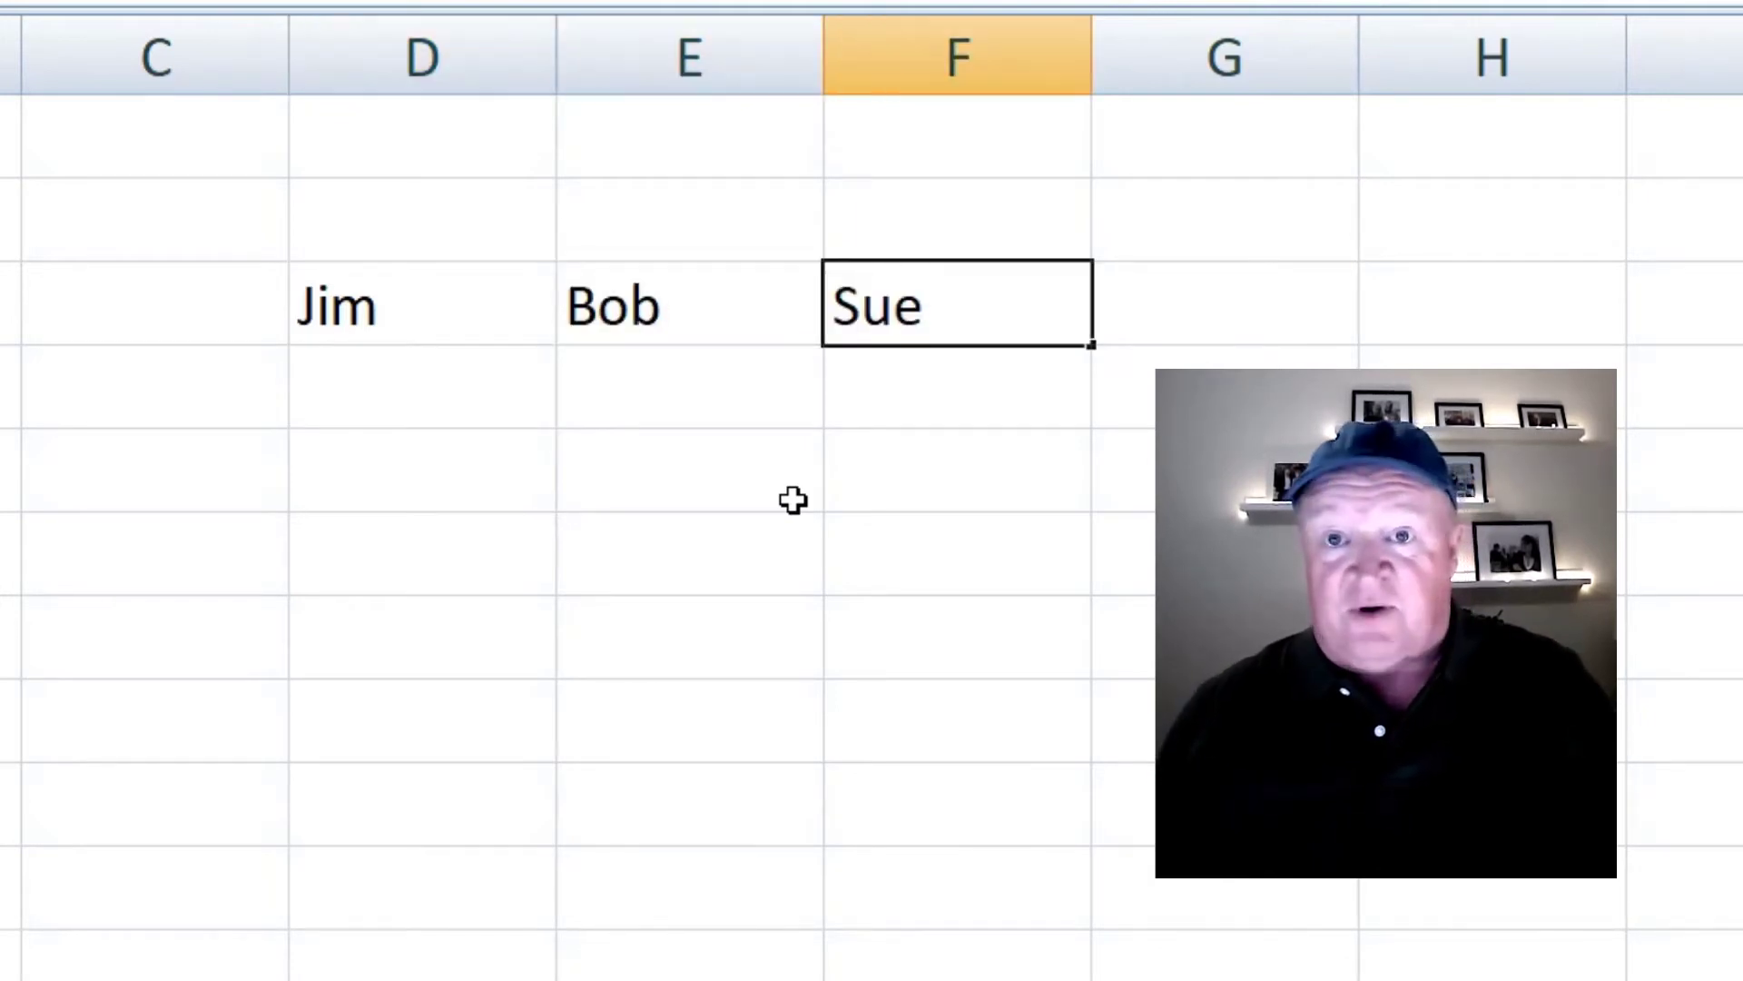
key(Return)
- Label cell C4 as Wk1
key(Left)
key(Left)
key(Left)
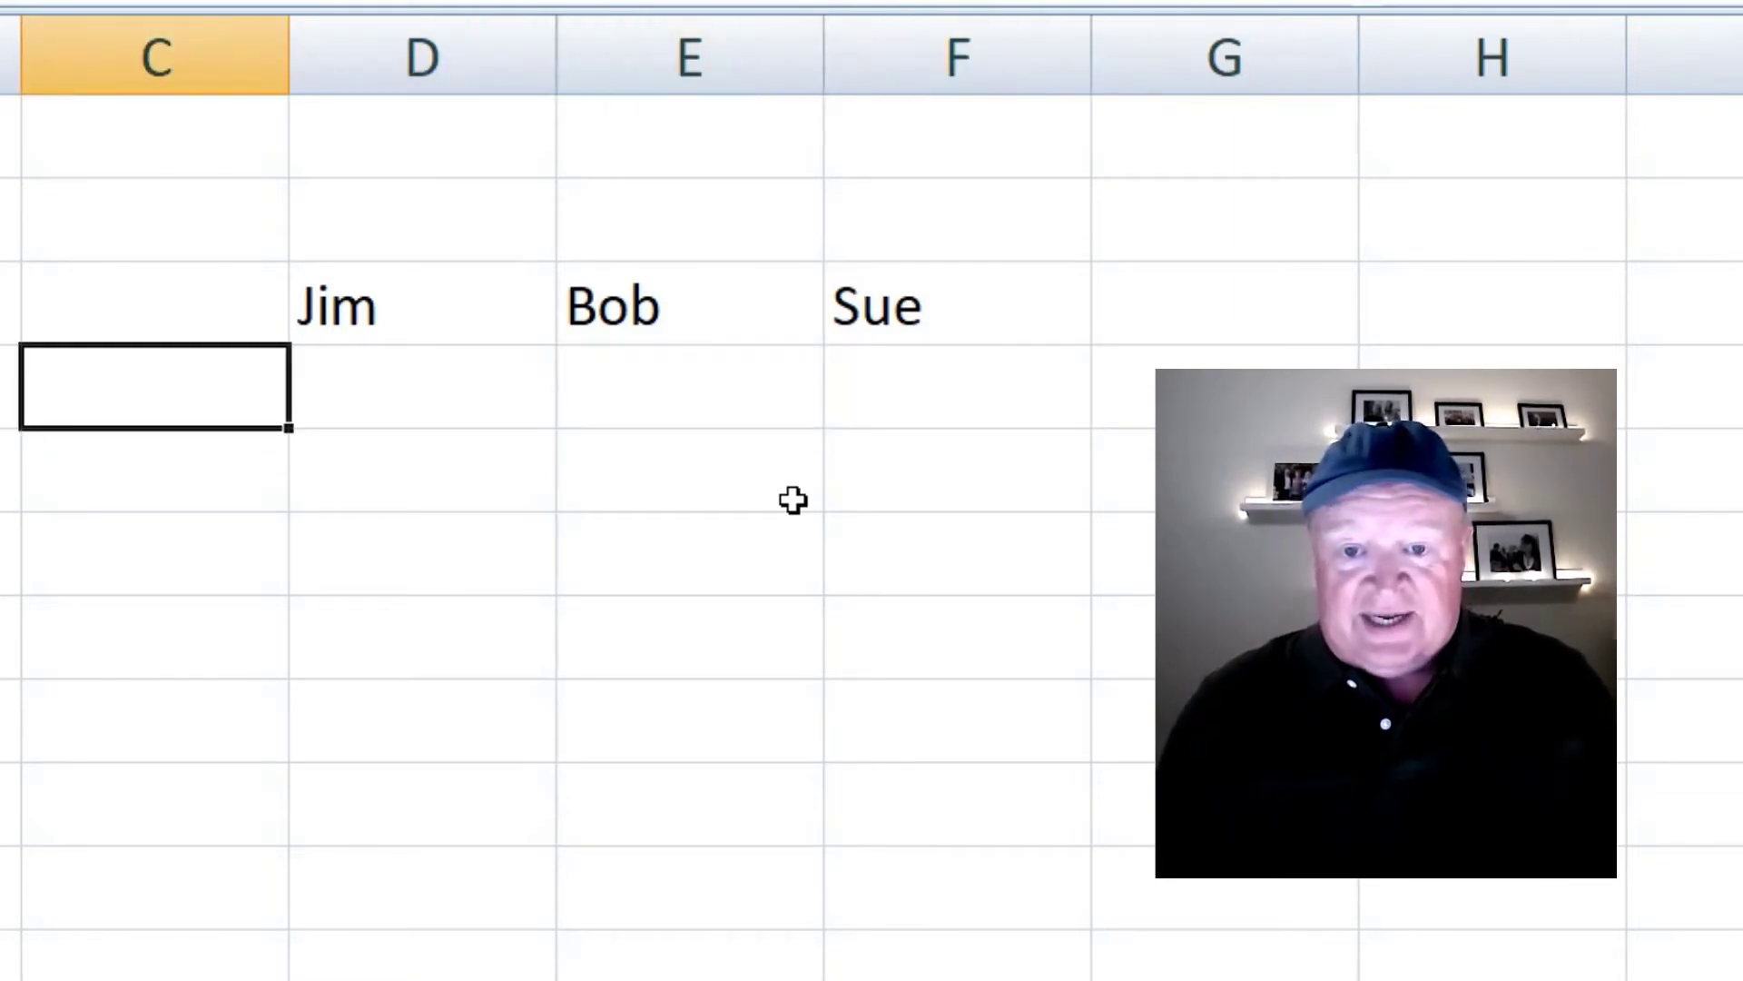
text(Wk1)
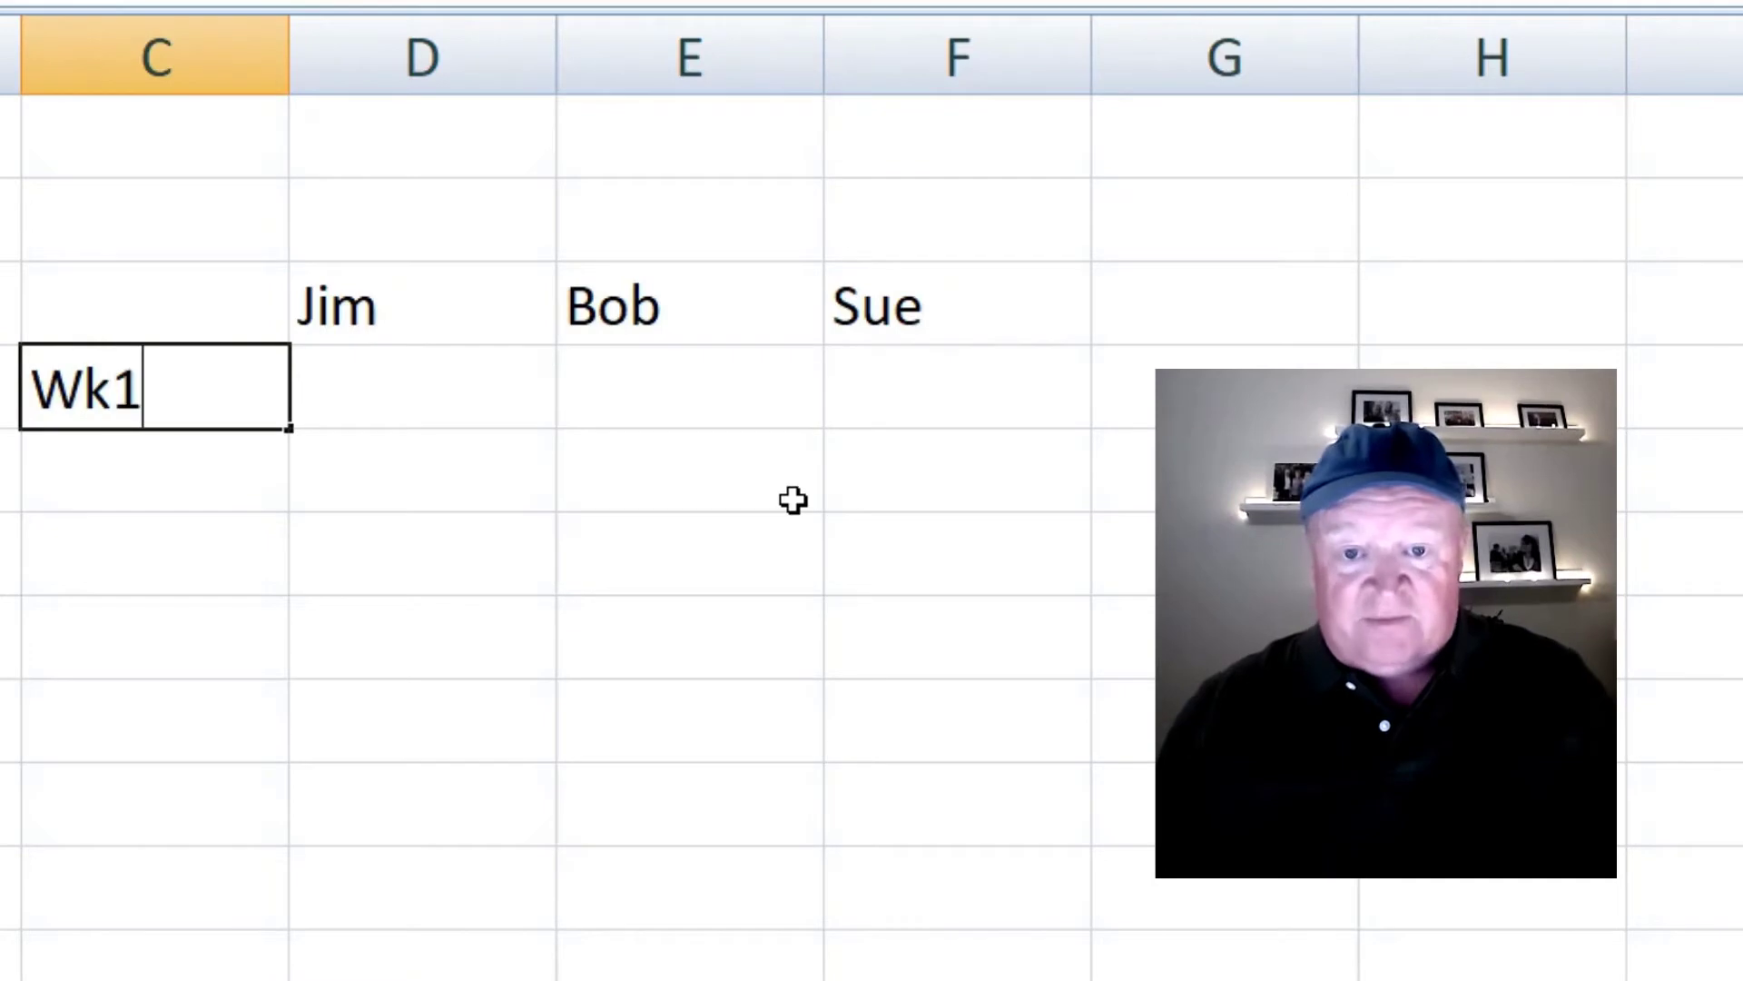
key(Return)
key(Up)
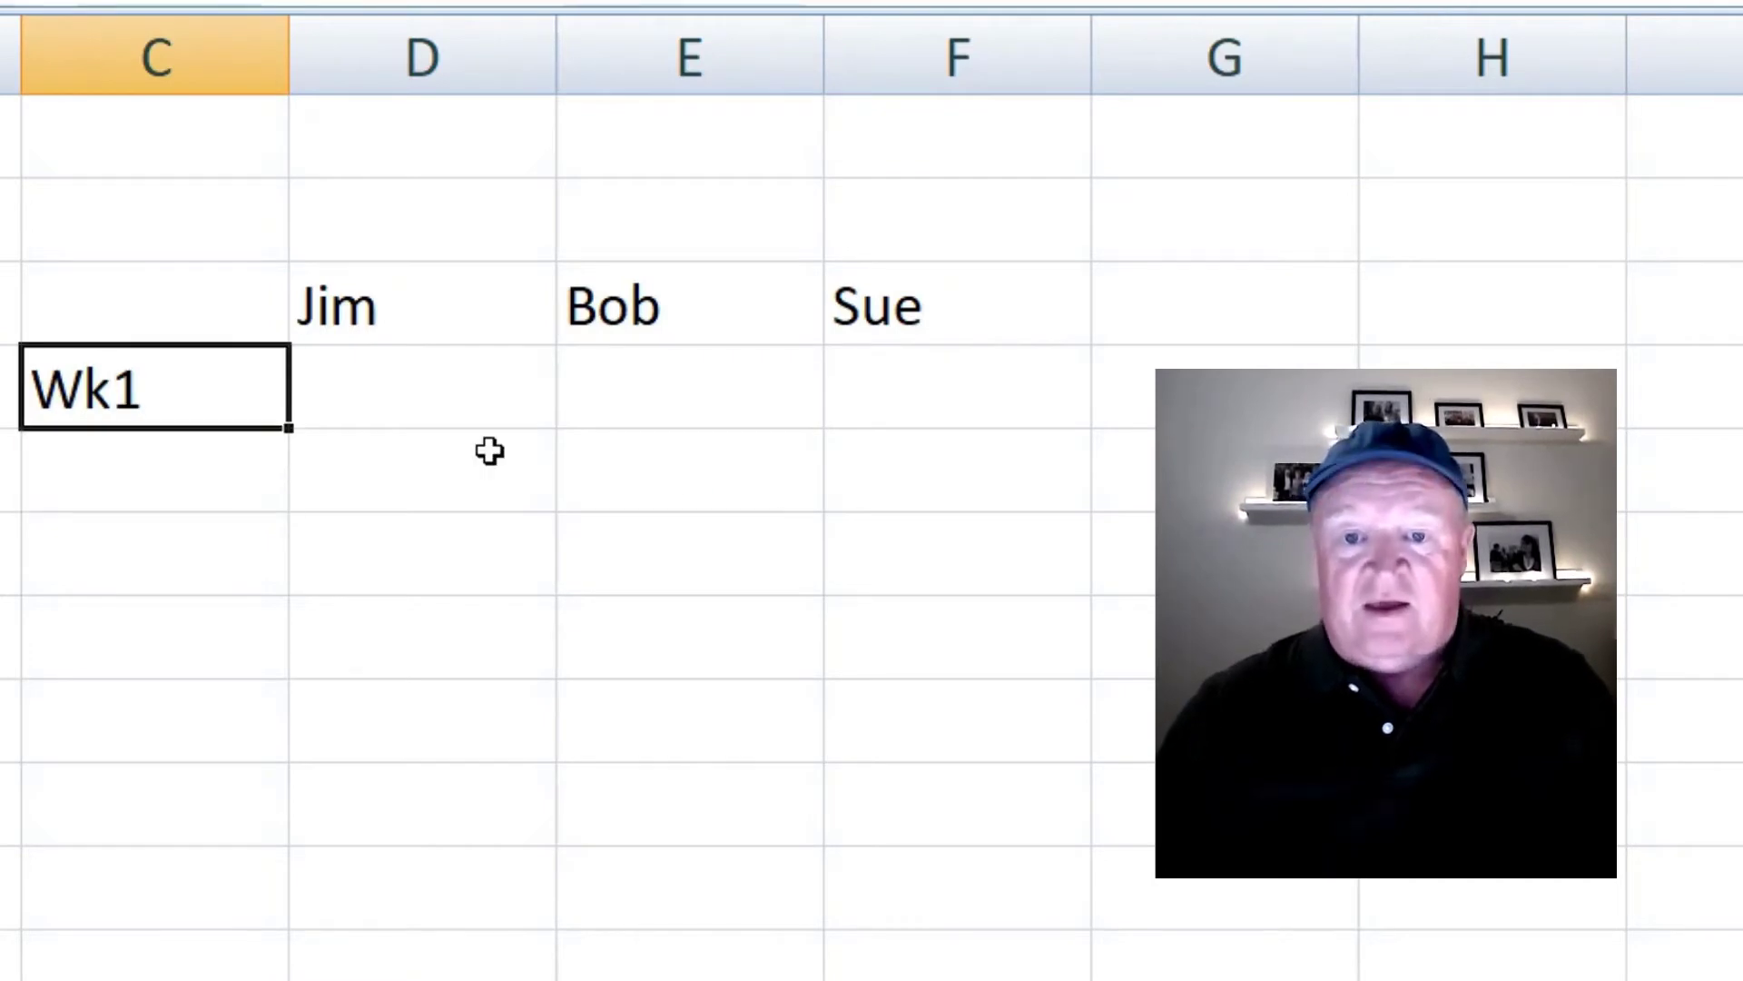
- Fill Wk2–Wk7 down column C and put 23 in every Jim, Bob and Sue cell
drag(289, 430, 270, 924)
click(419, 406)
drag(419, 407, 860, 900)
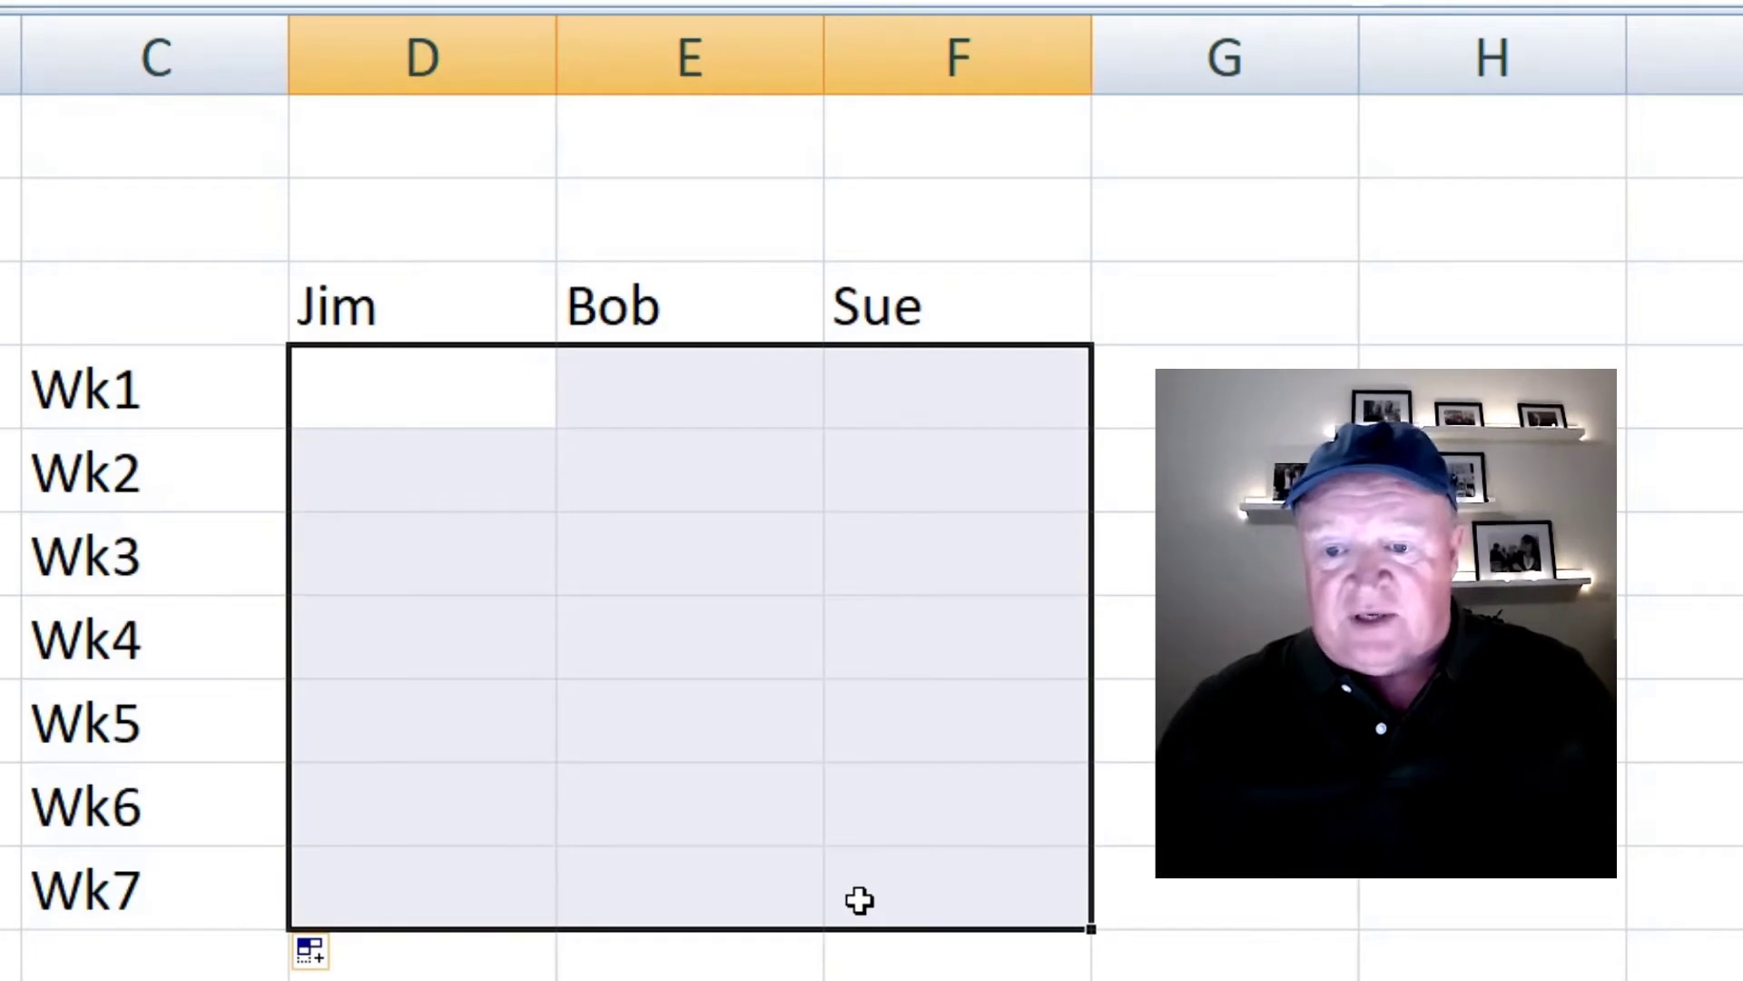
text(23)
key(ctrl+Return)
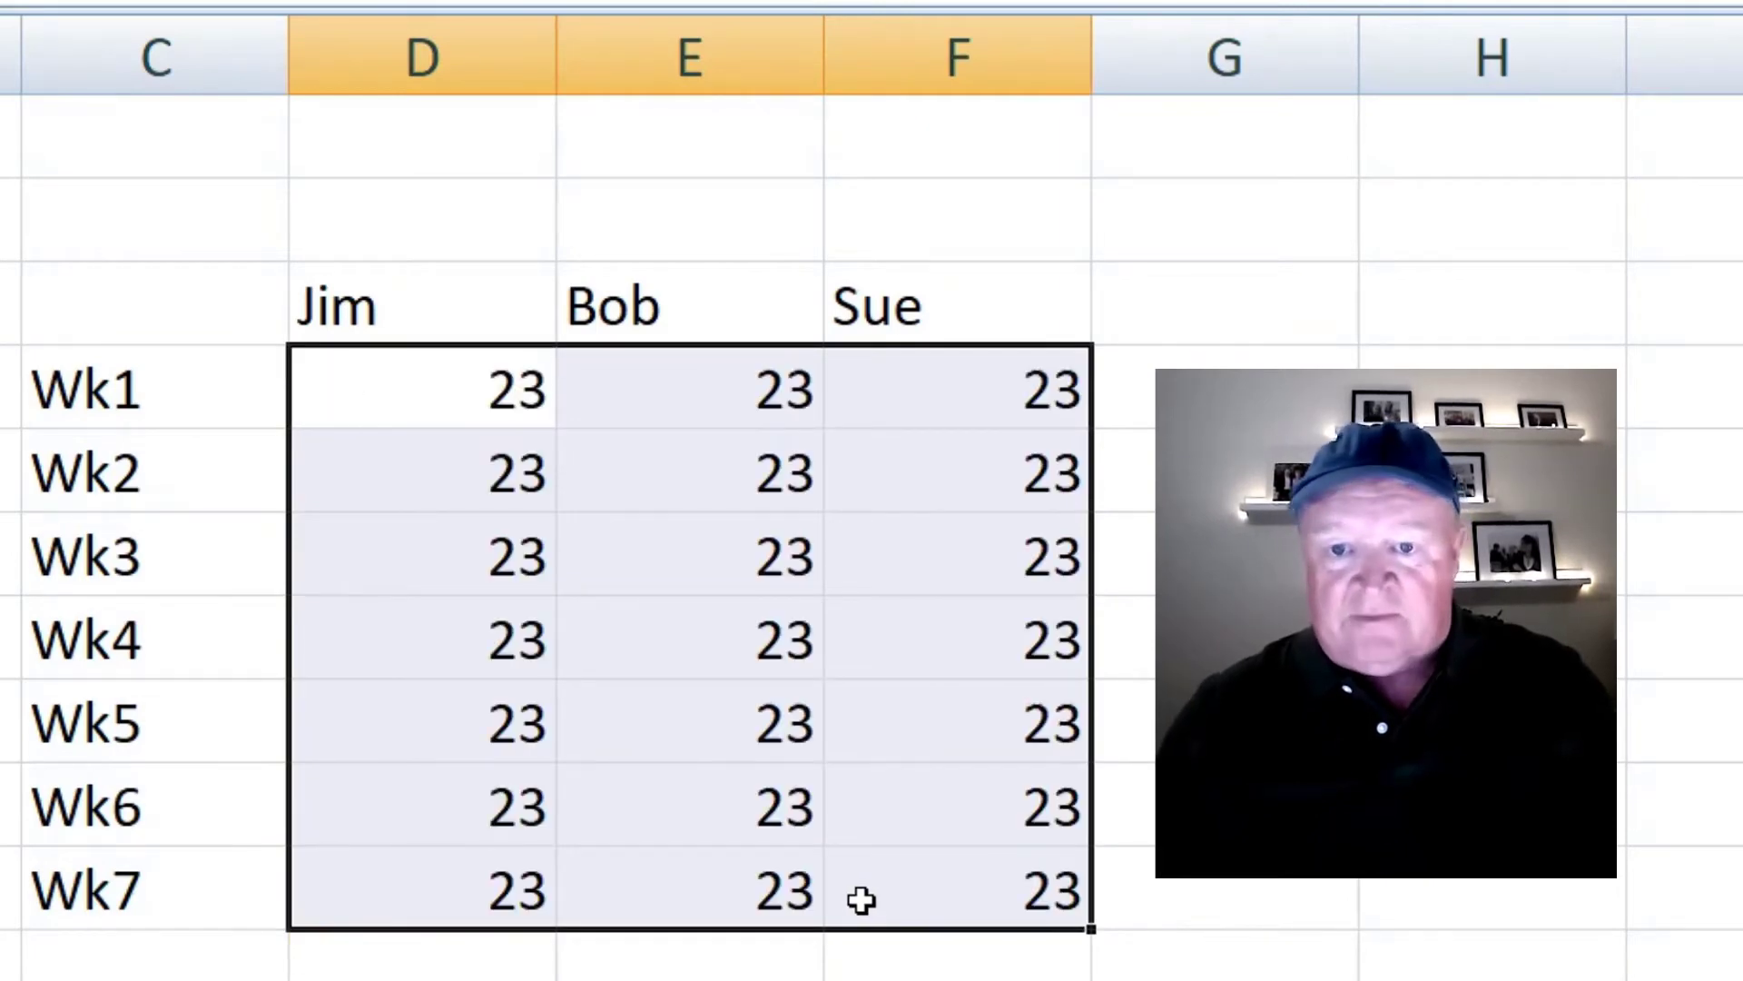
click(1489, 804)
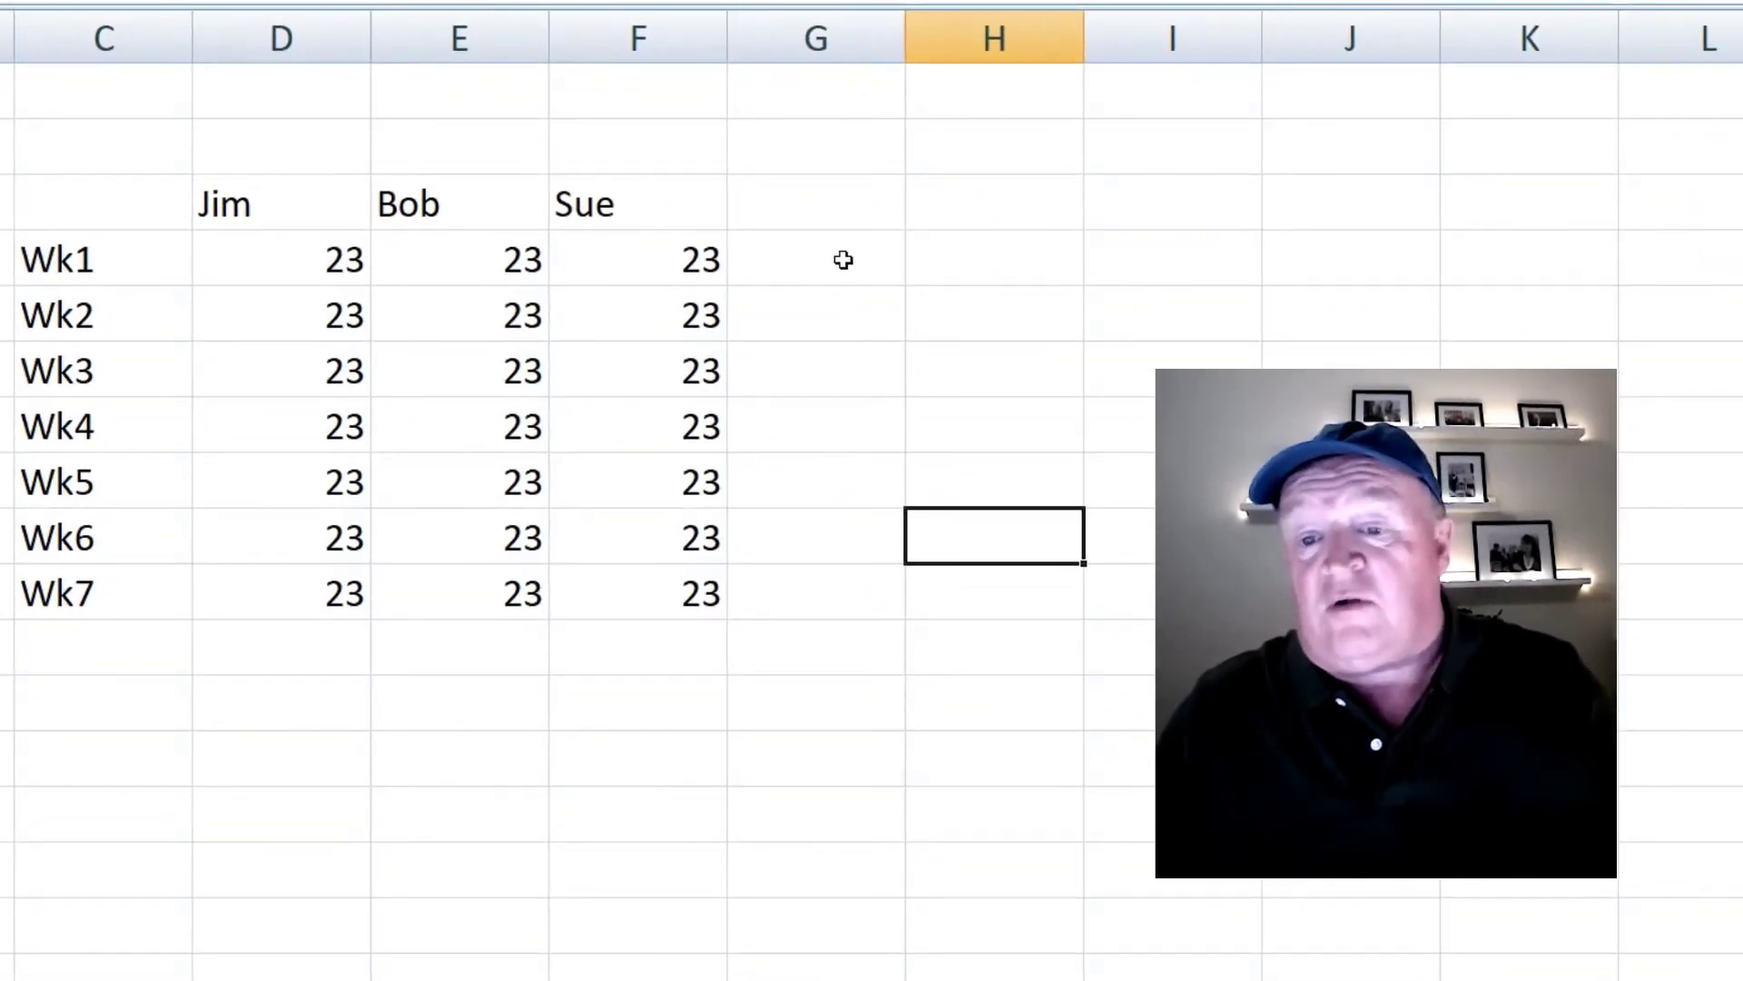
click(844, 260)
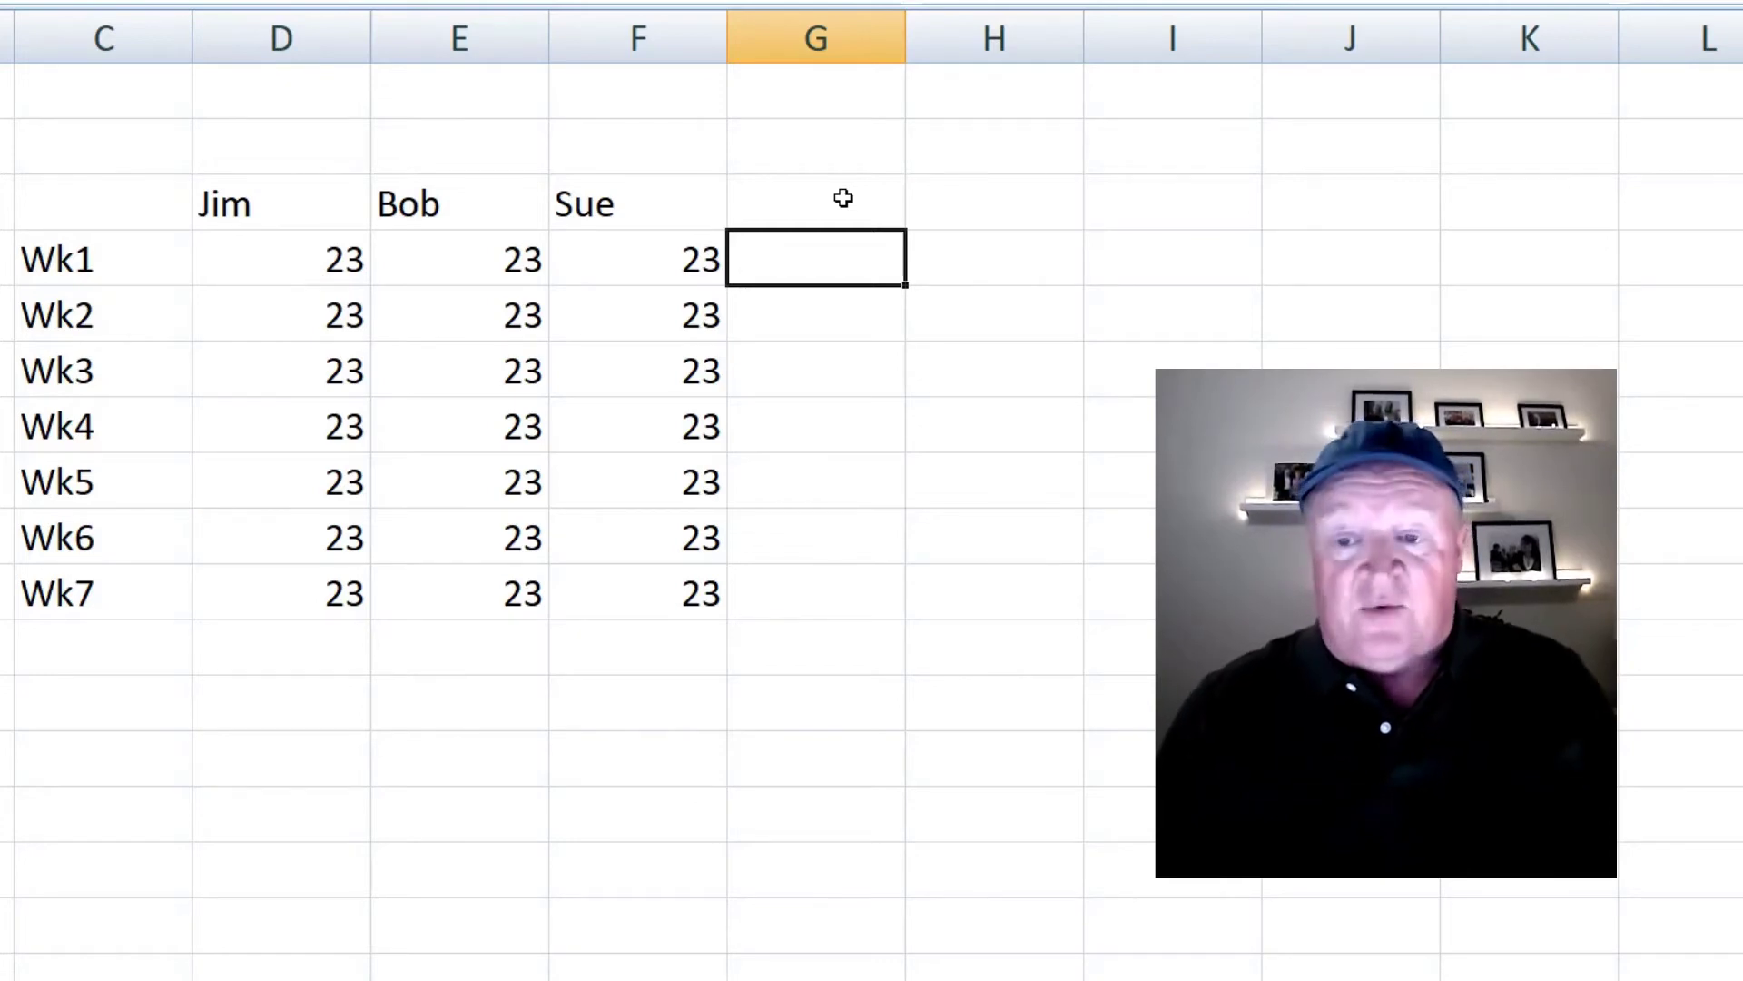
- Enter =23+23+23 in G4 for a Wk1 total of 69
text(=)
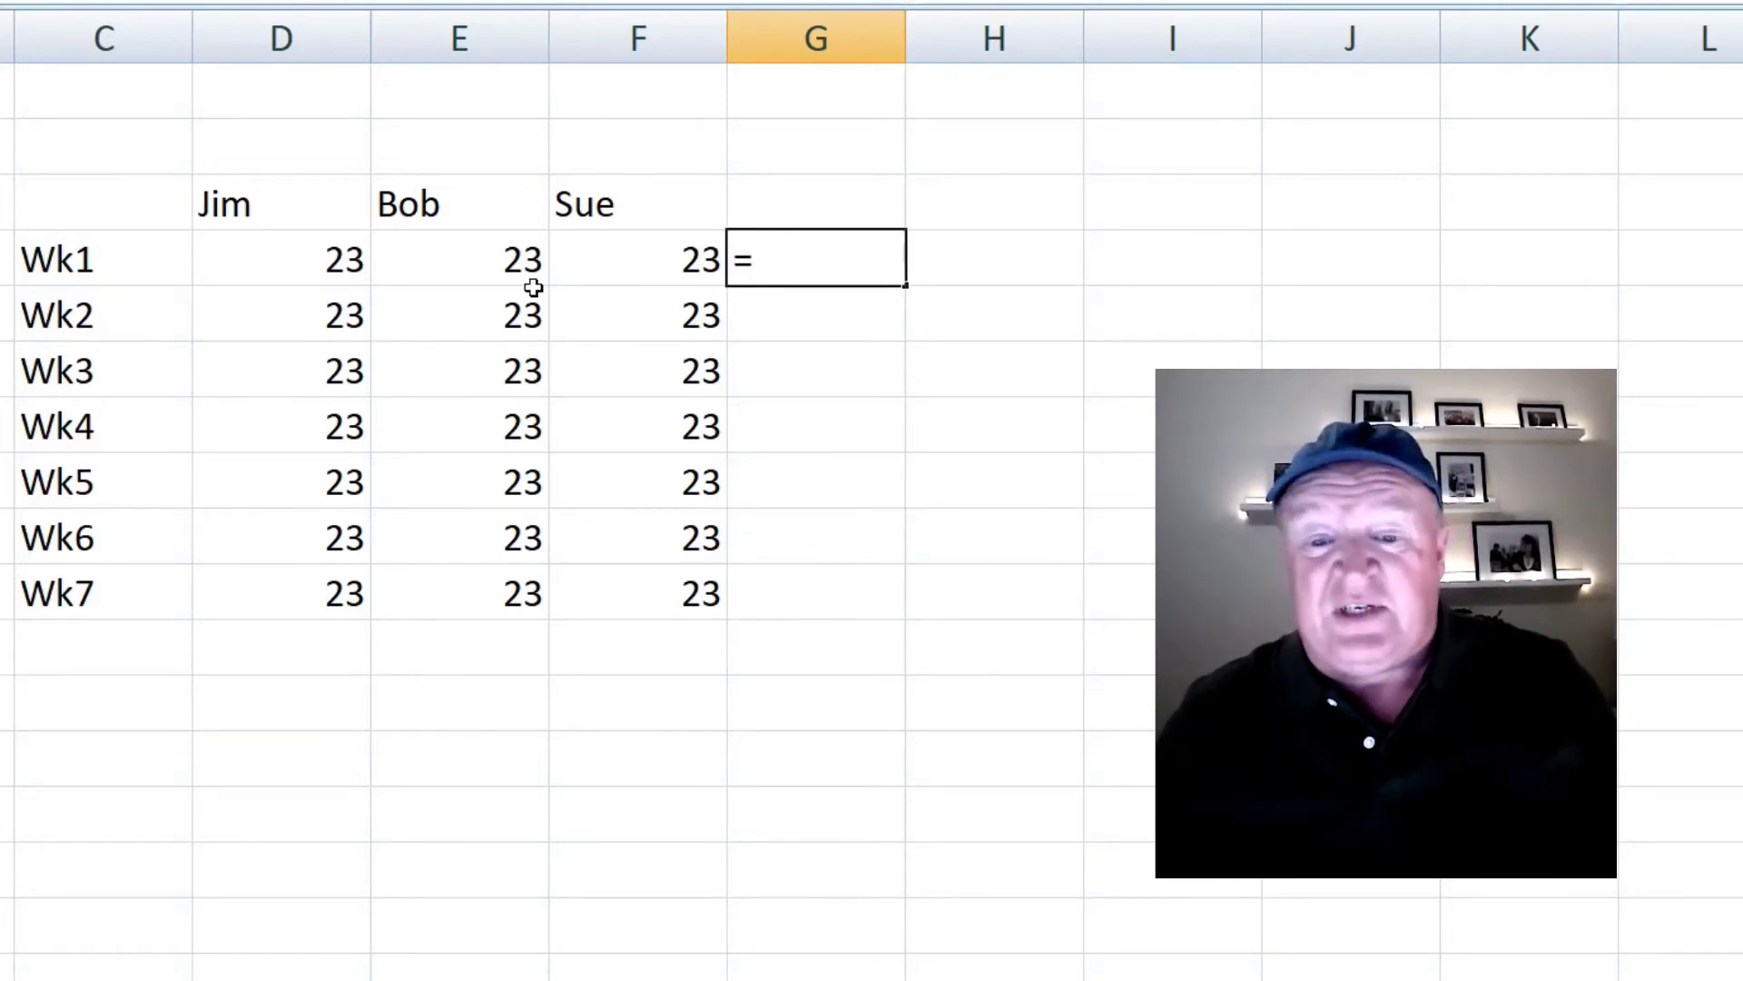
click(324, 276)
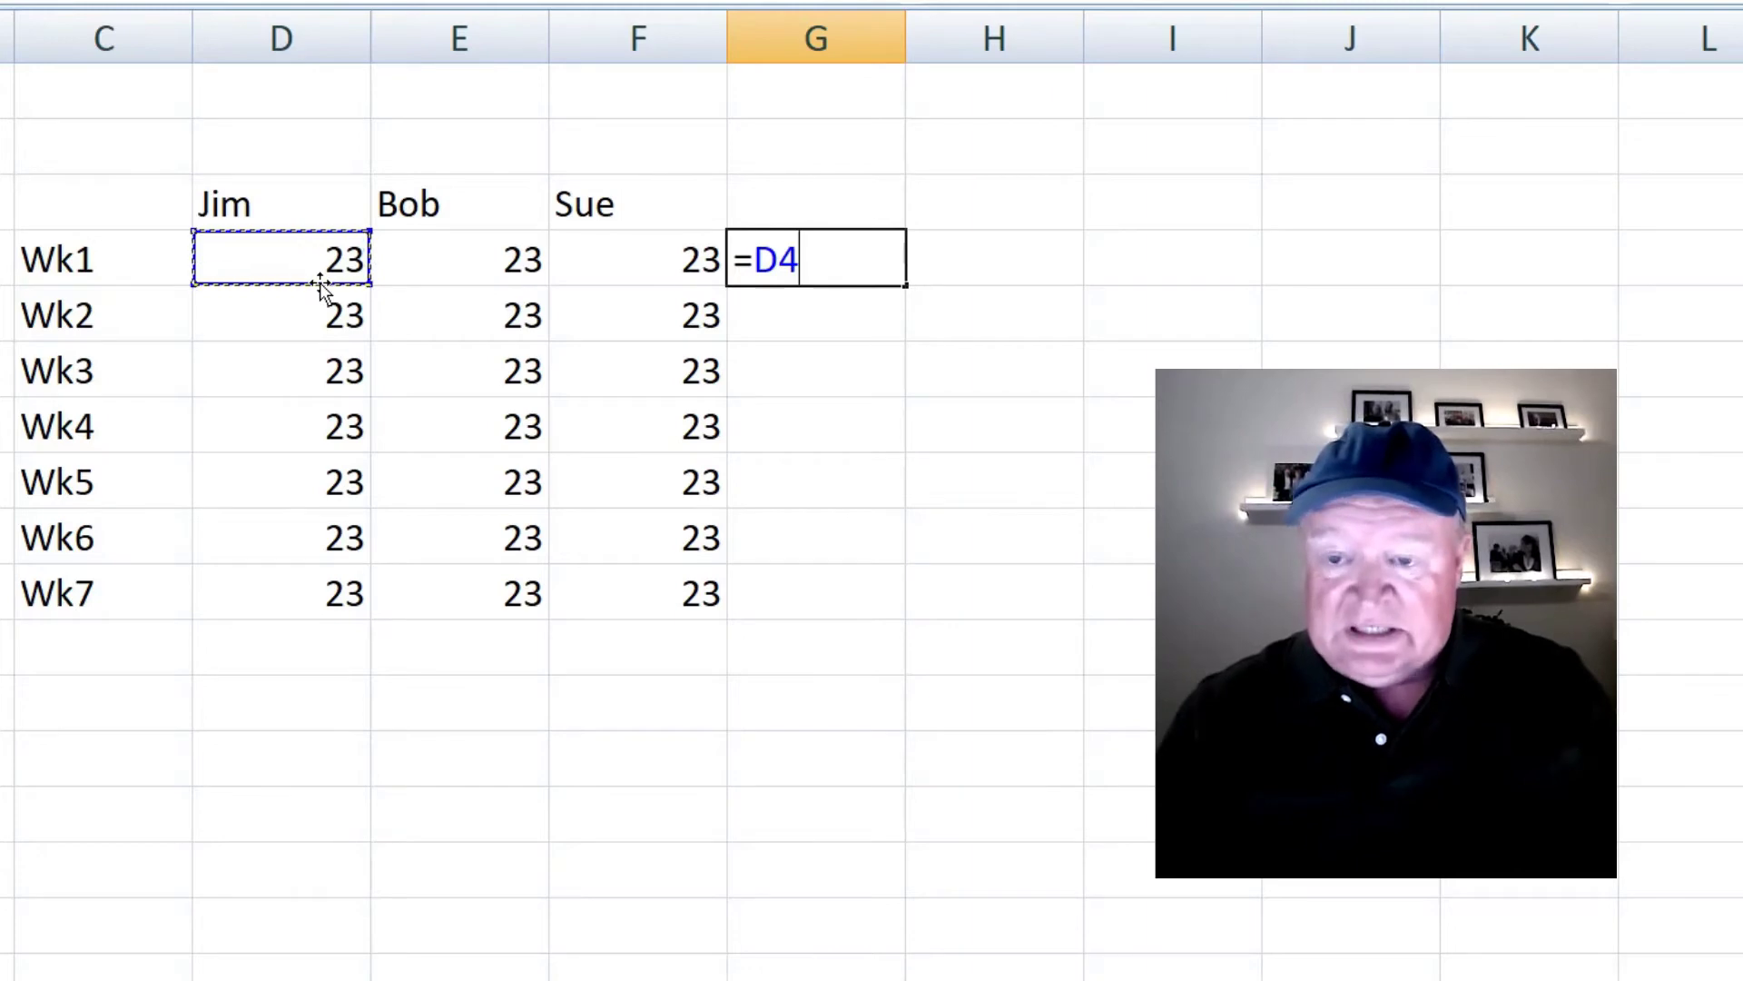
key(BackSpace)
key(BackSpace)
text(23)
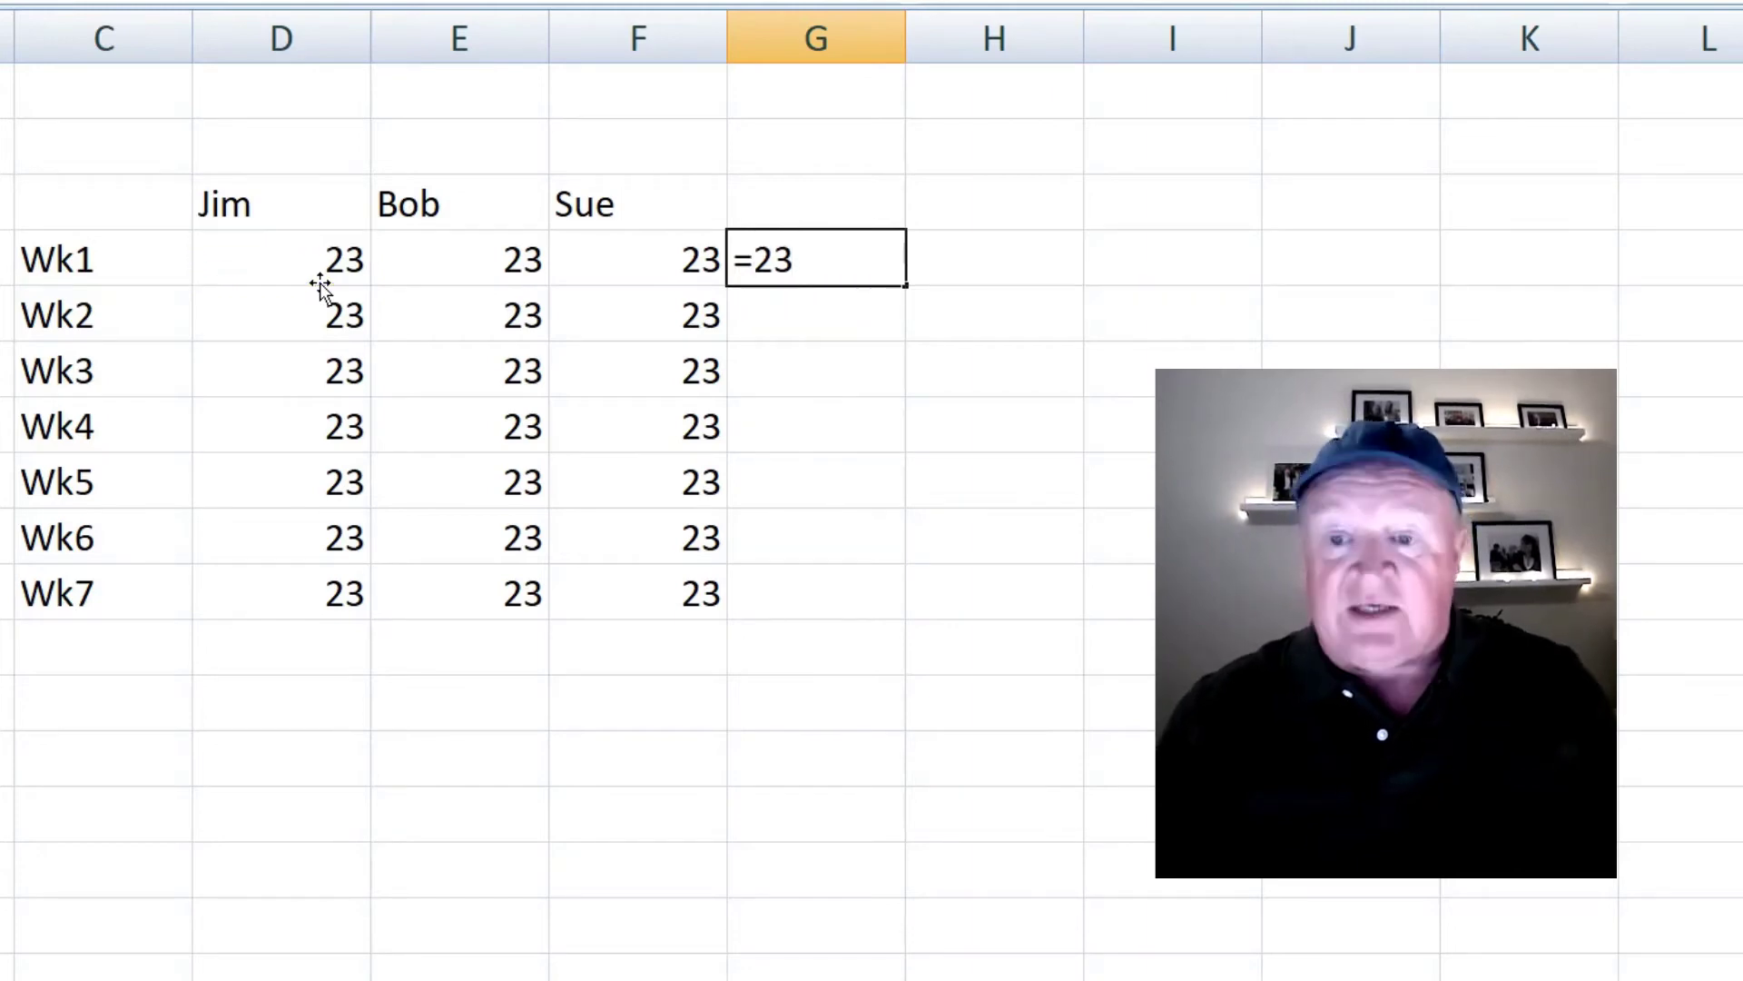
text(+23)
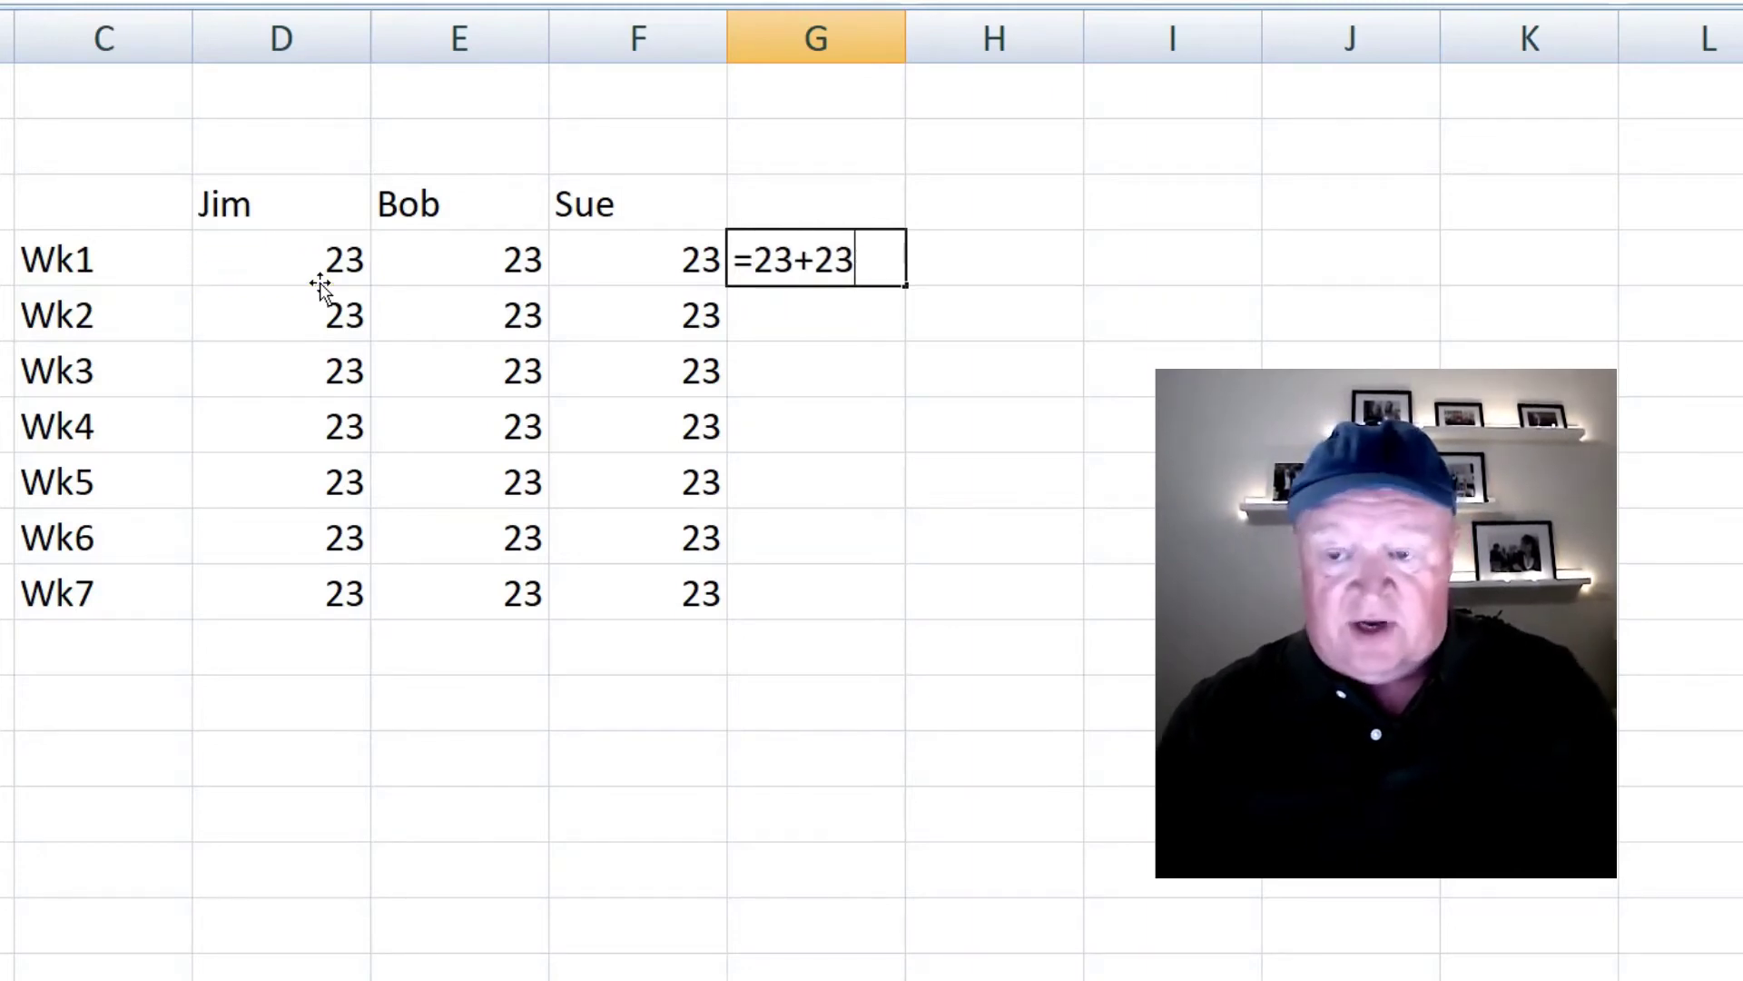
text(+23)
key(Return)
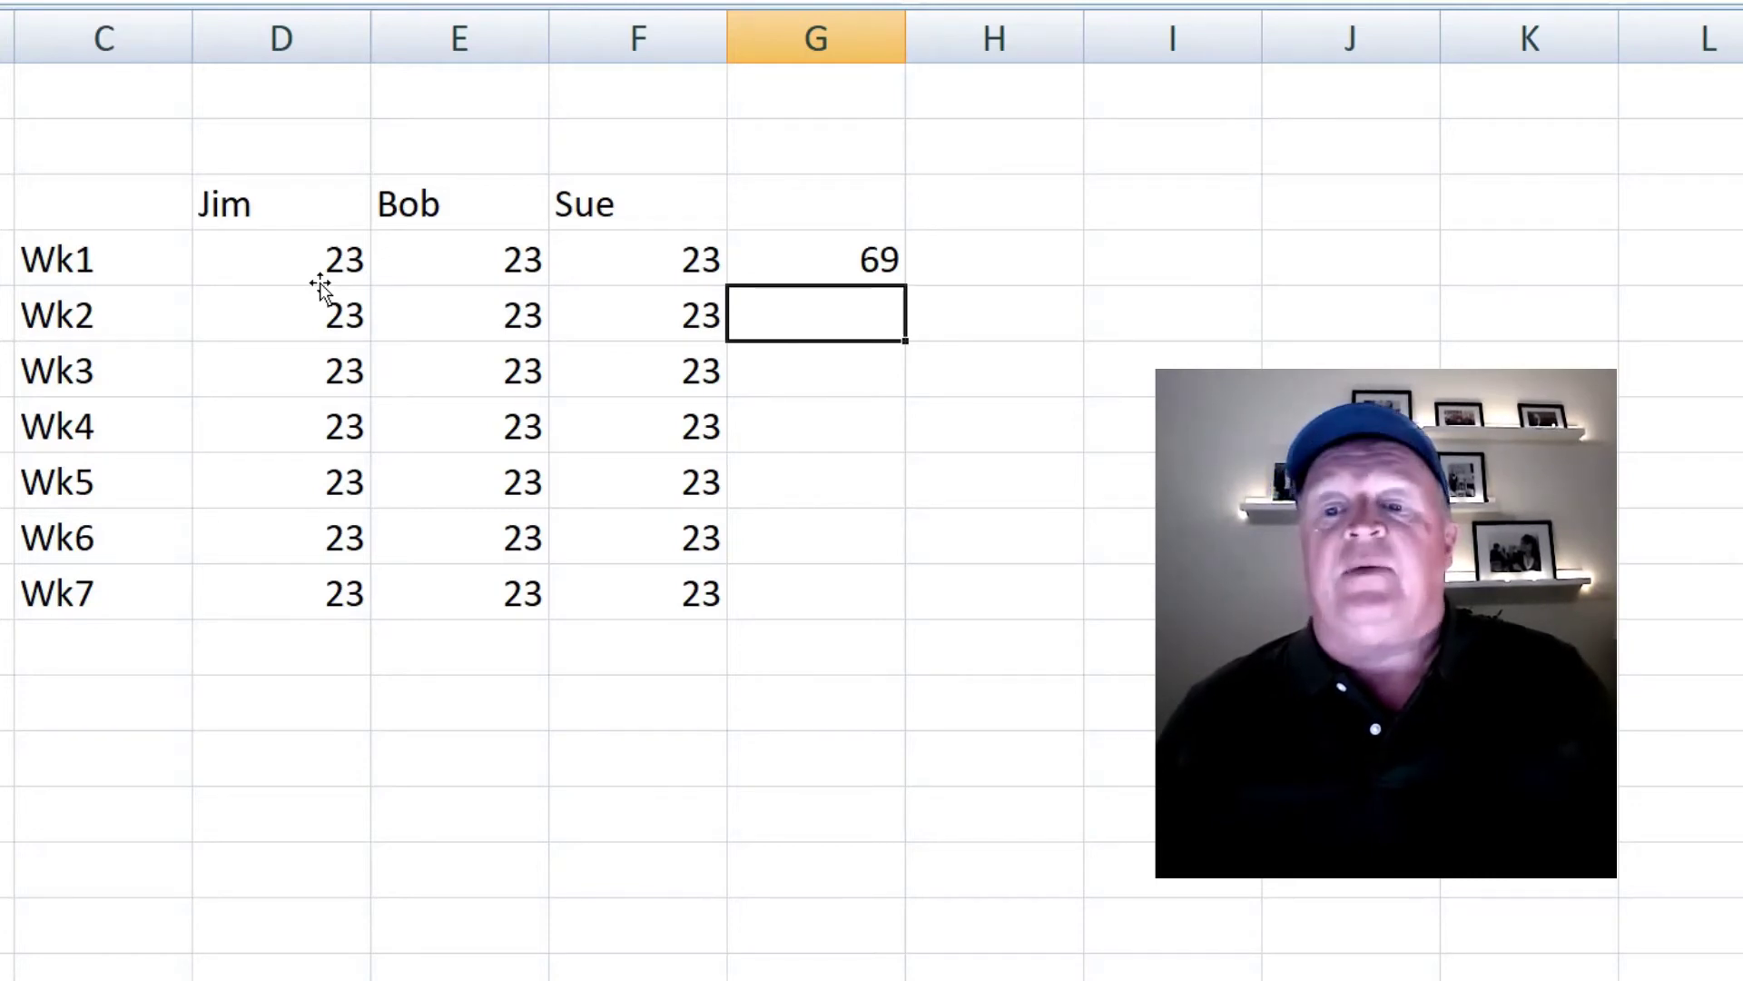
- Change Sue's Wk1 value to 24, then restore it to 23
key(Up)
key(Left)
text(24)
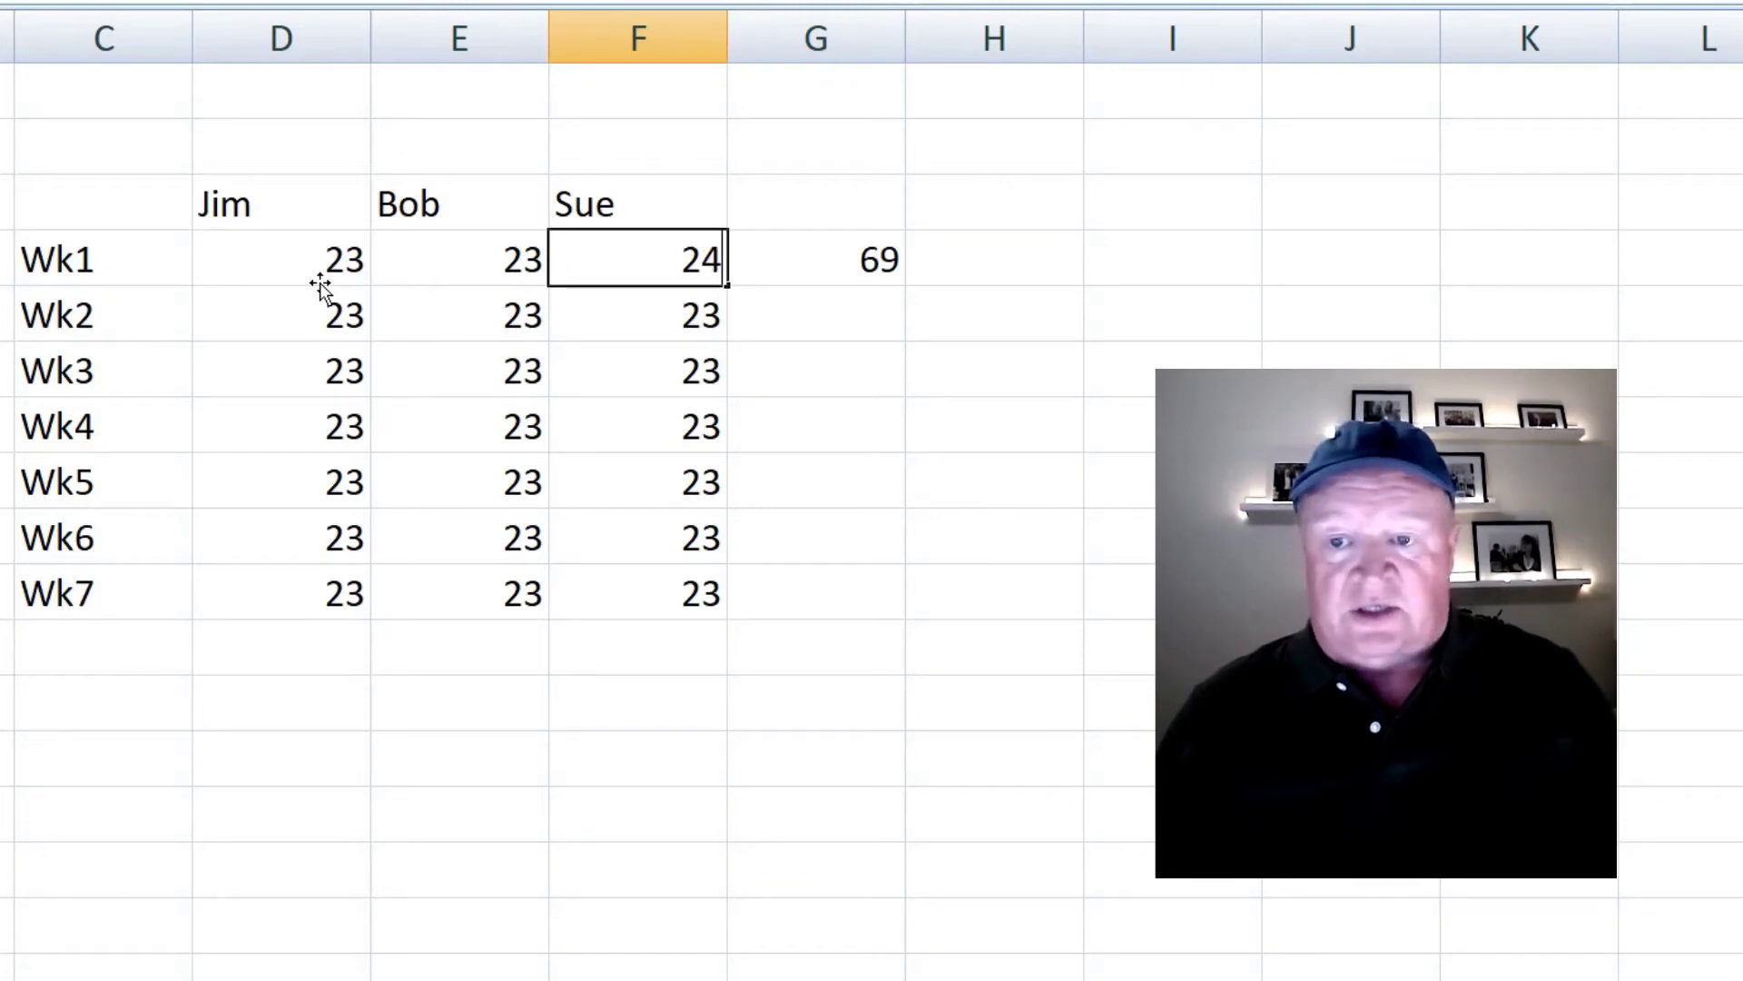
key(Return)
key(Up)
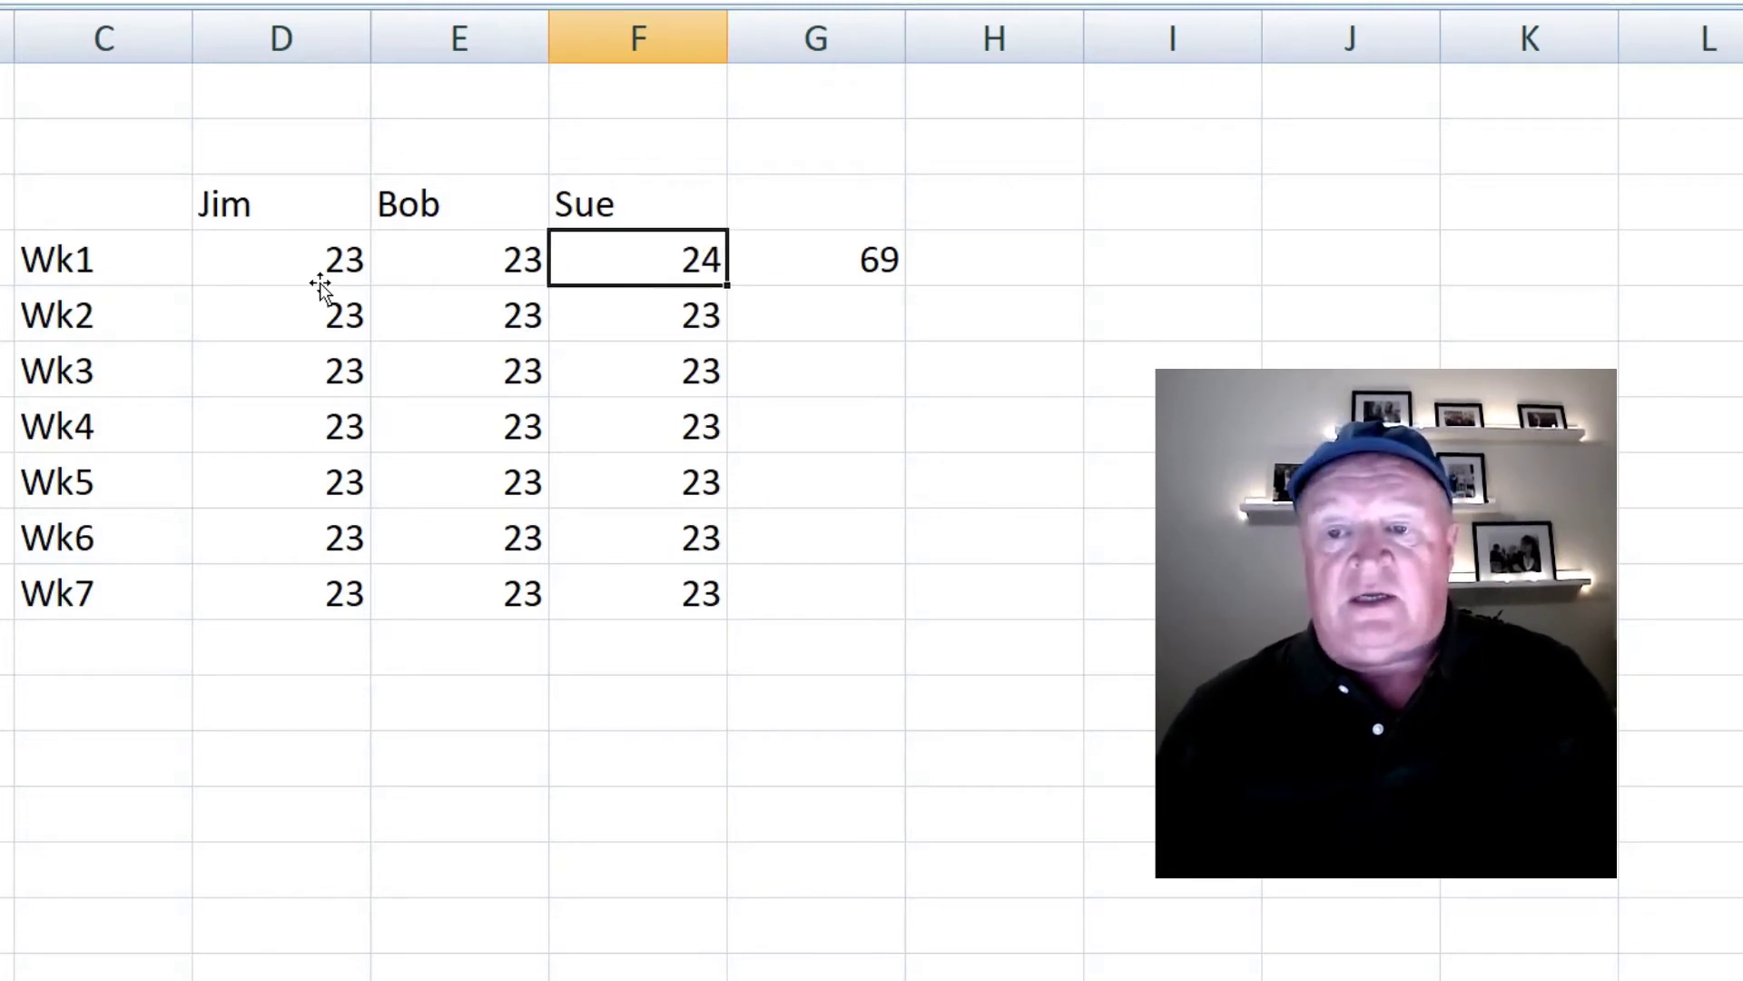
click(844, 256)
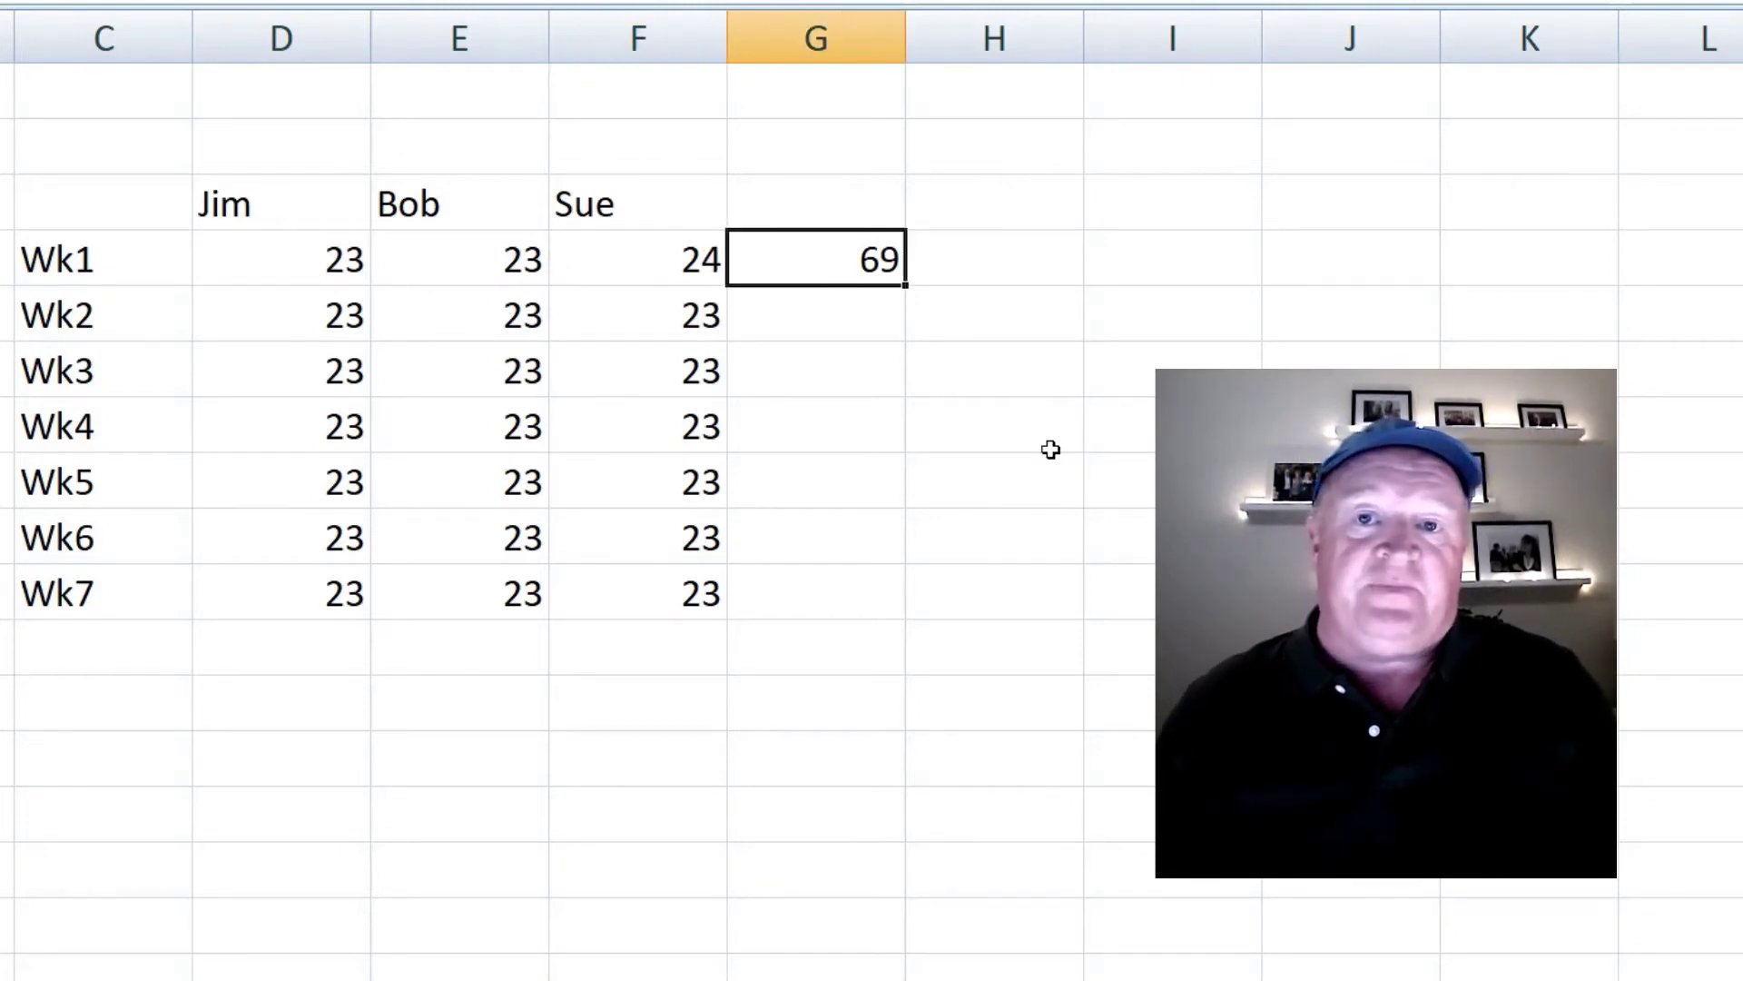
key(Left)
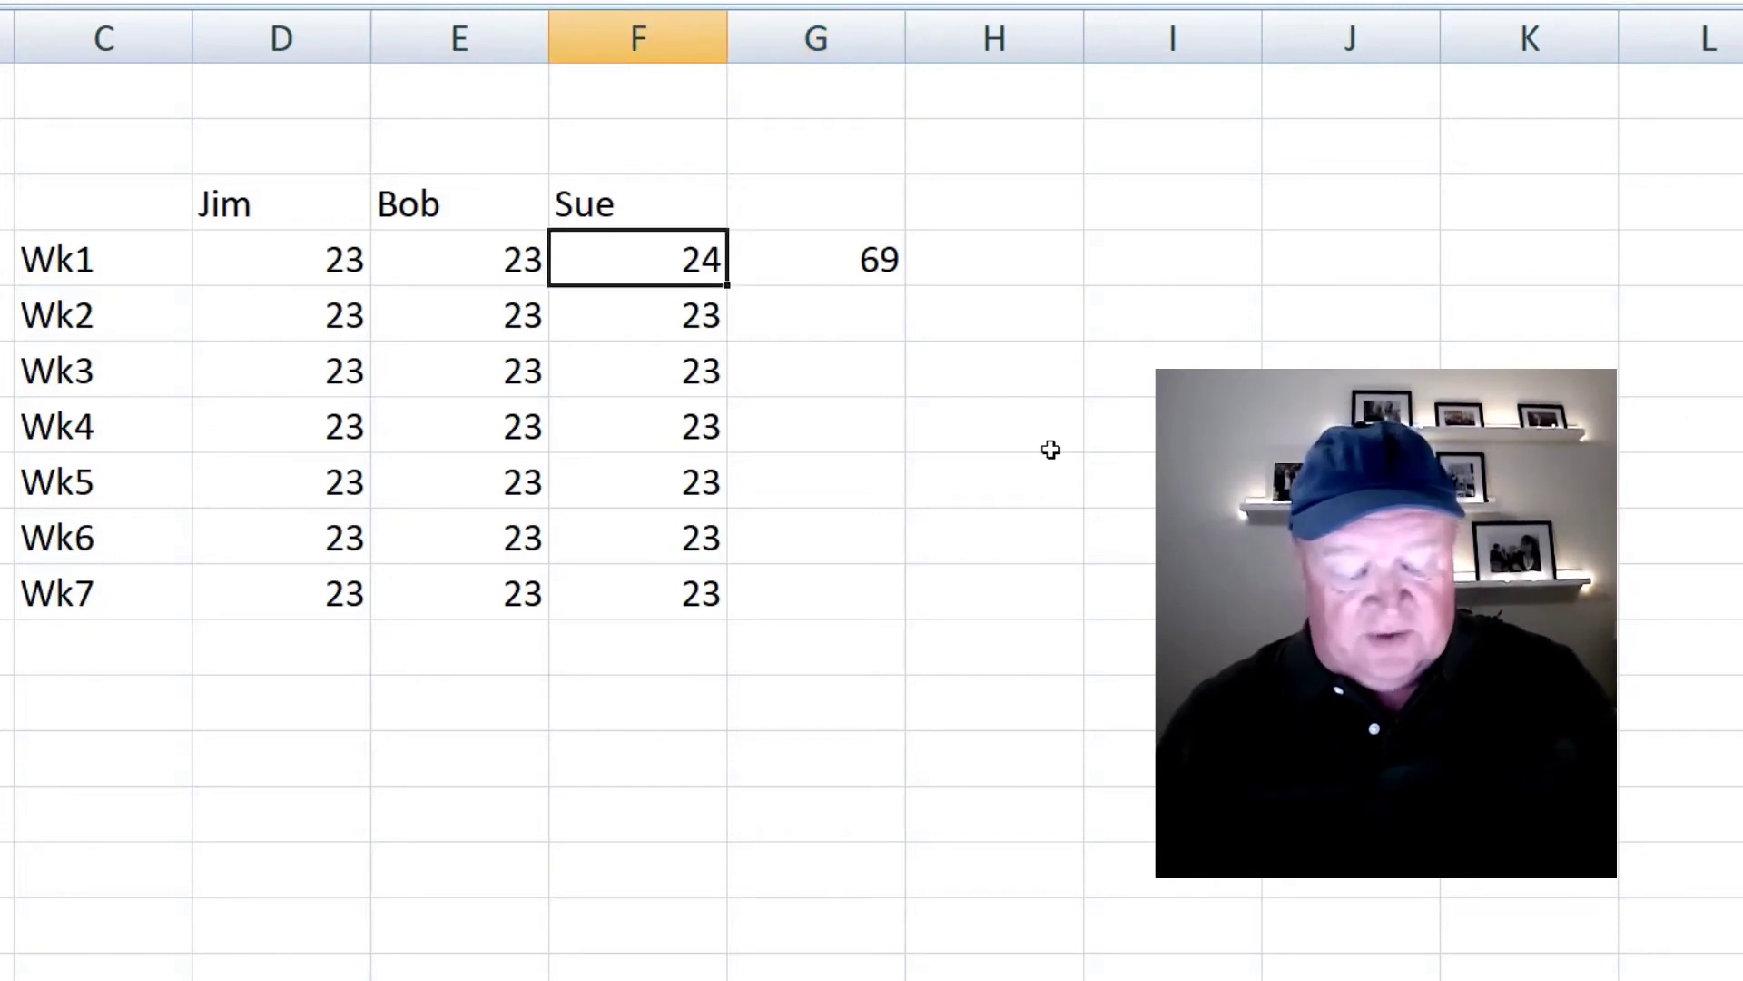
text(23)
key(Return)
key(Right)
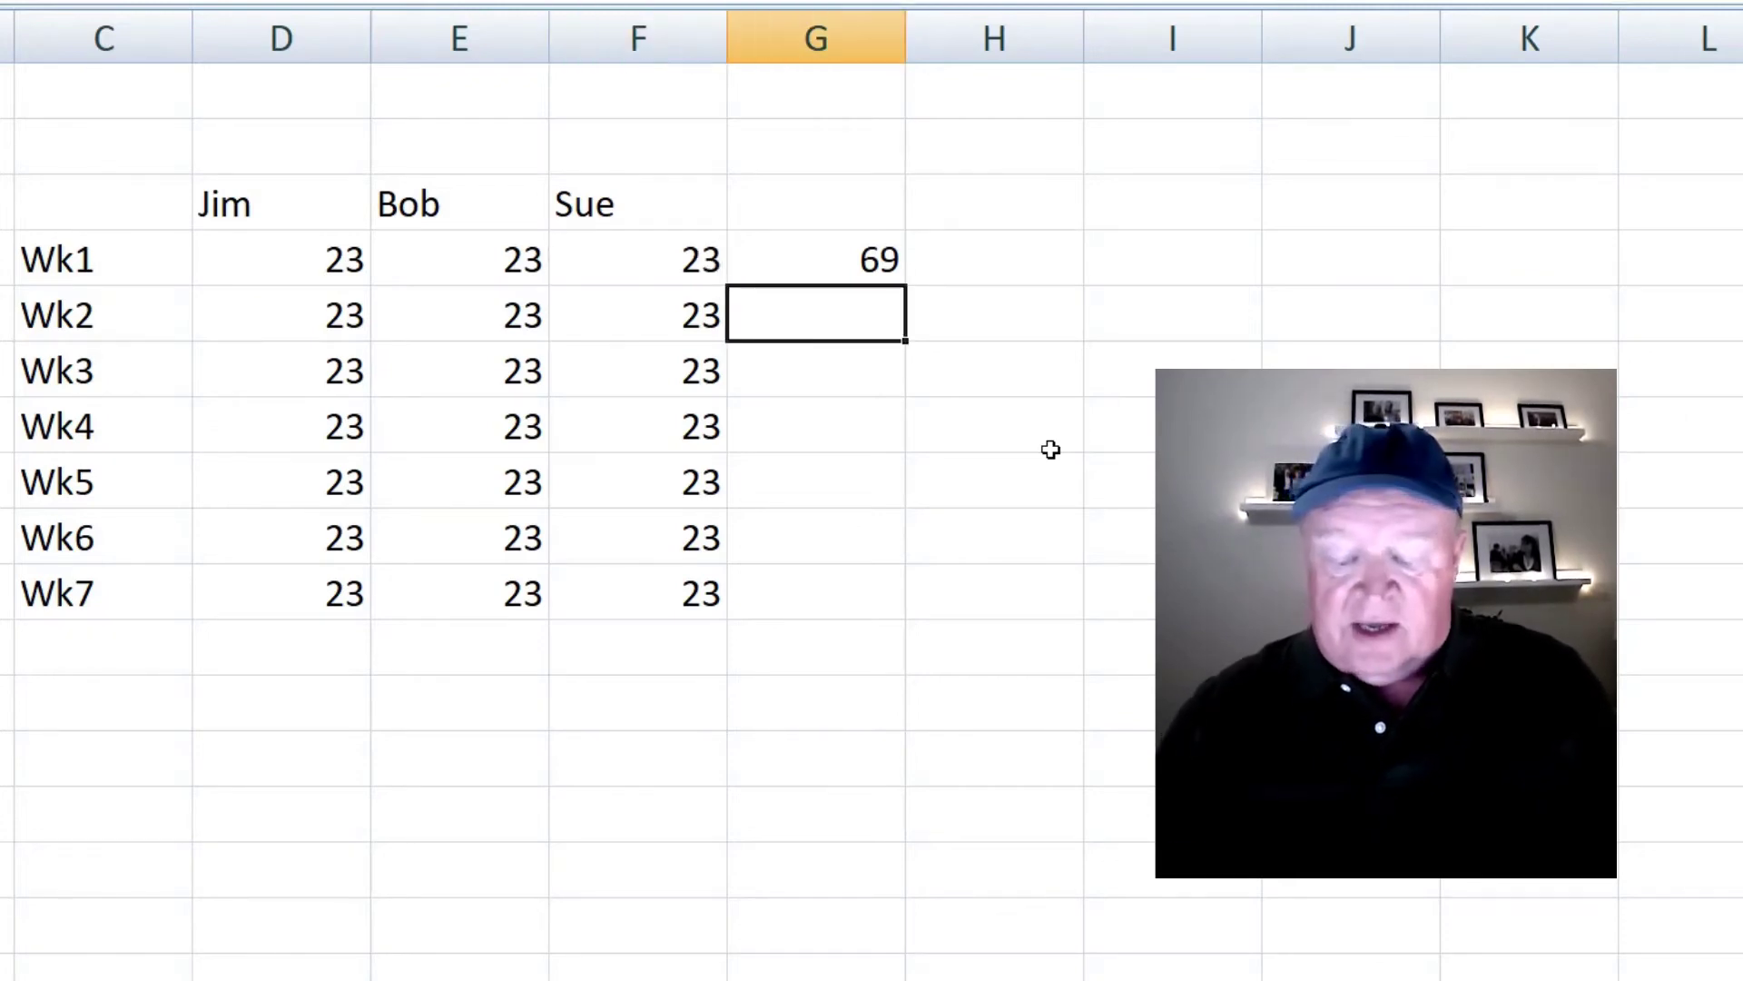
- Build the Wk2 total in G5 as =D5+E5+F5 by clicking the three cells
text(=)
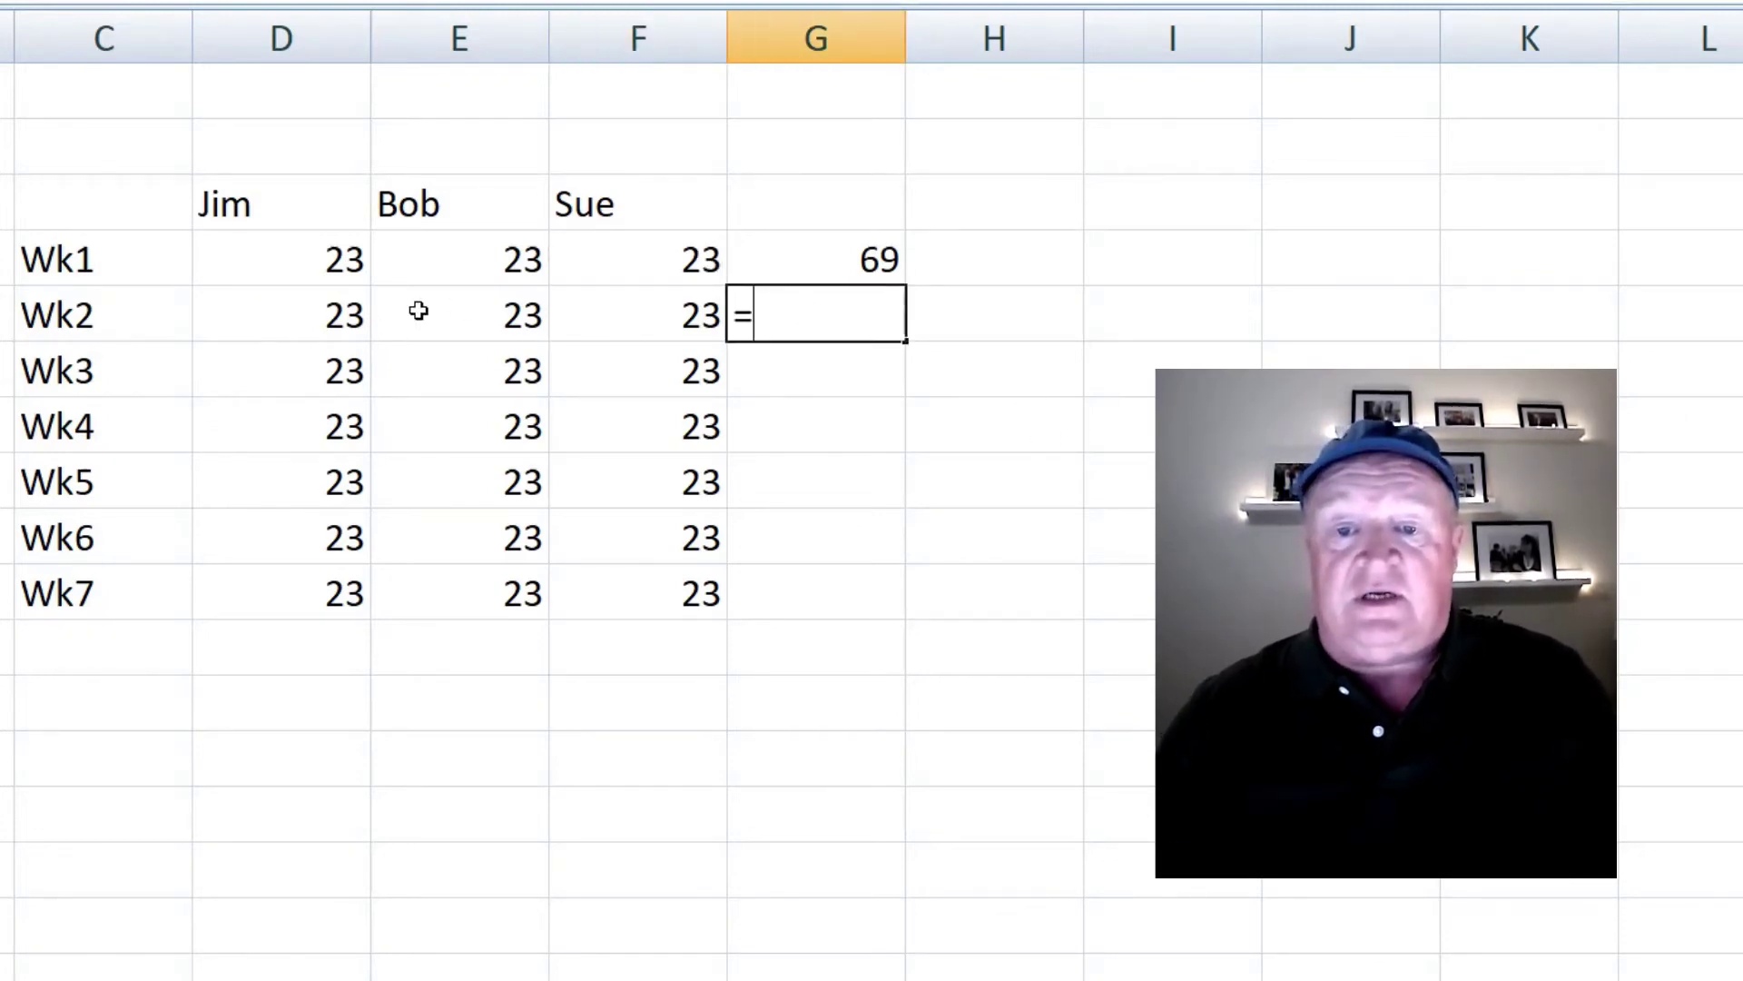
click(324, 318)
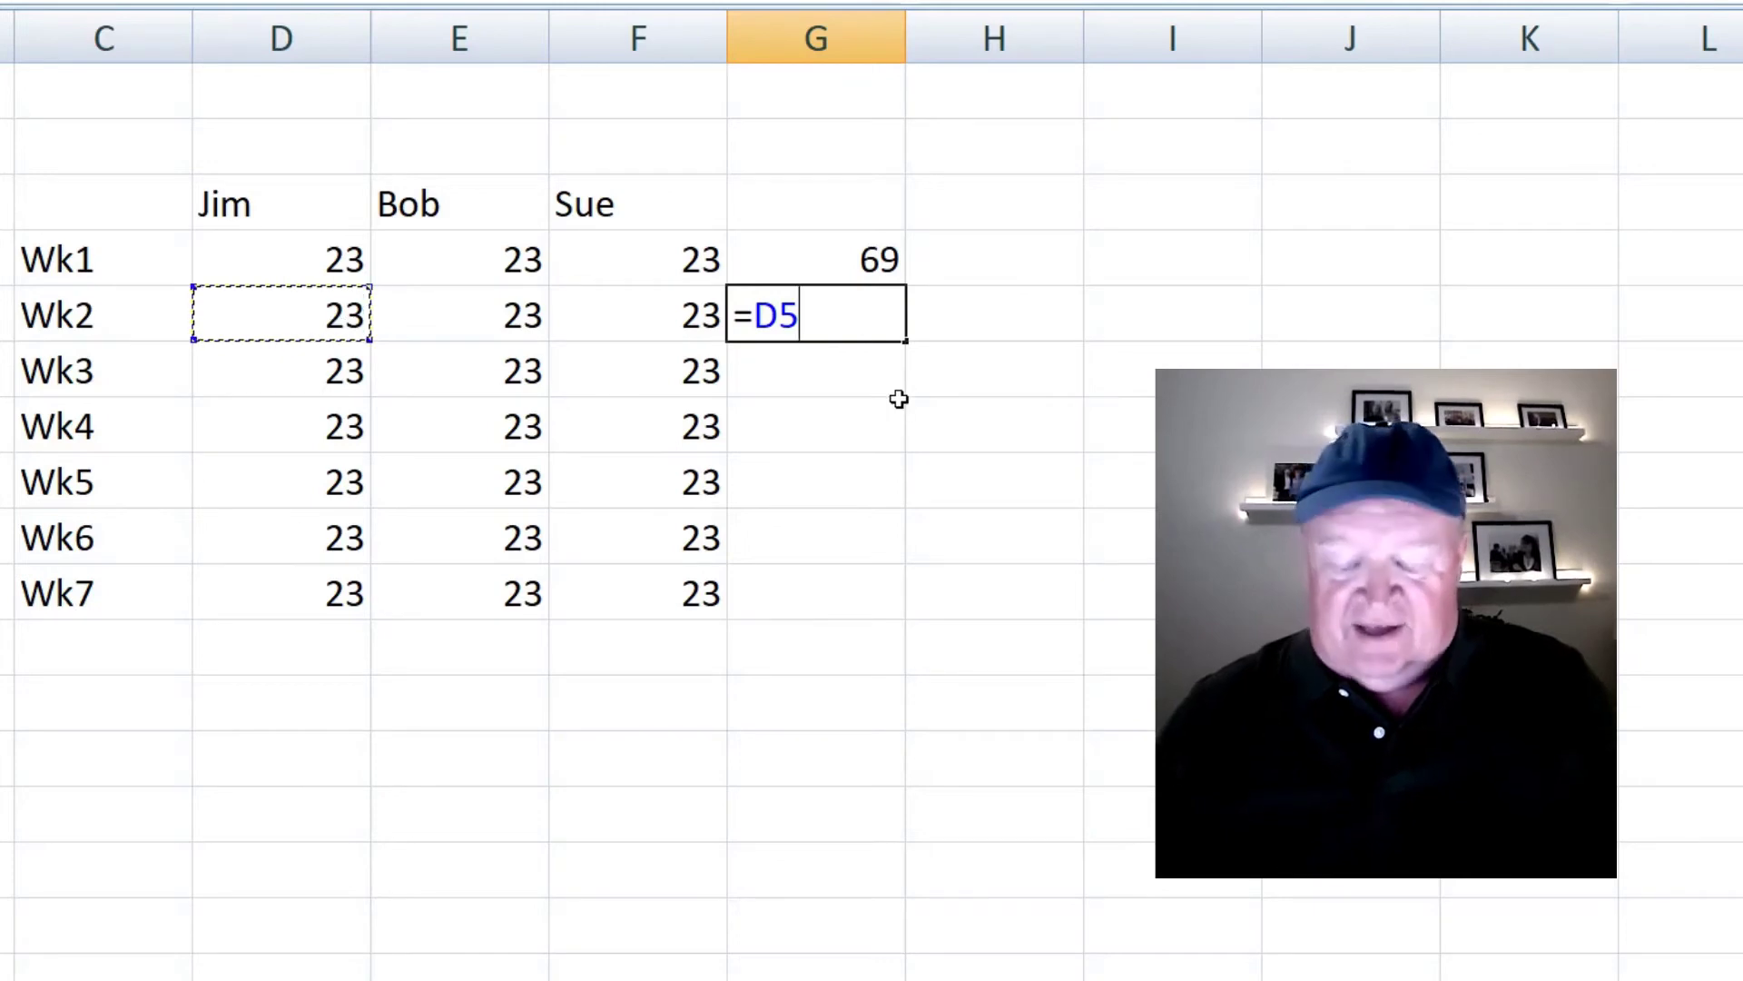
text(+)
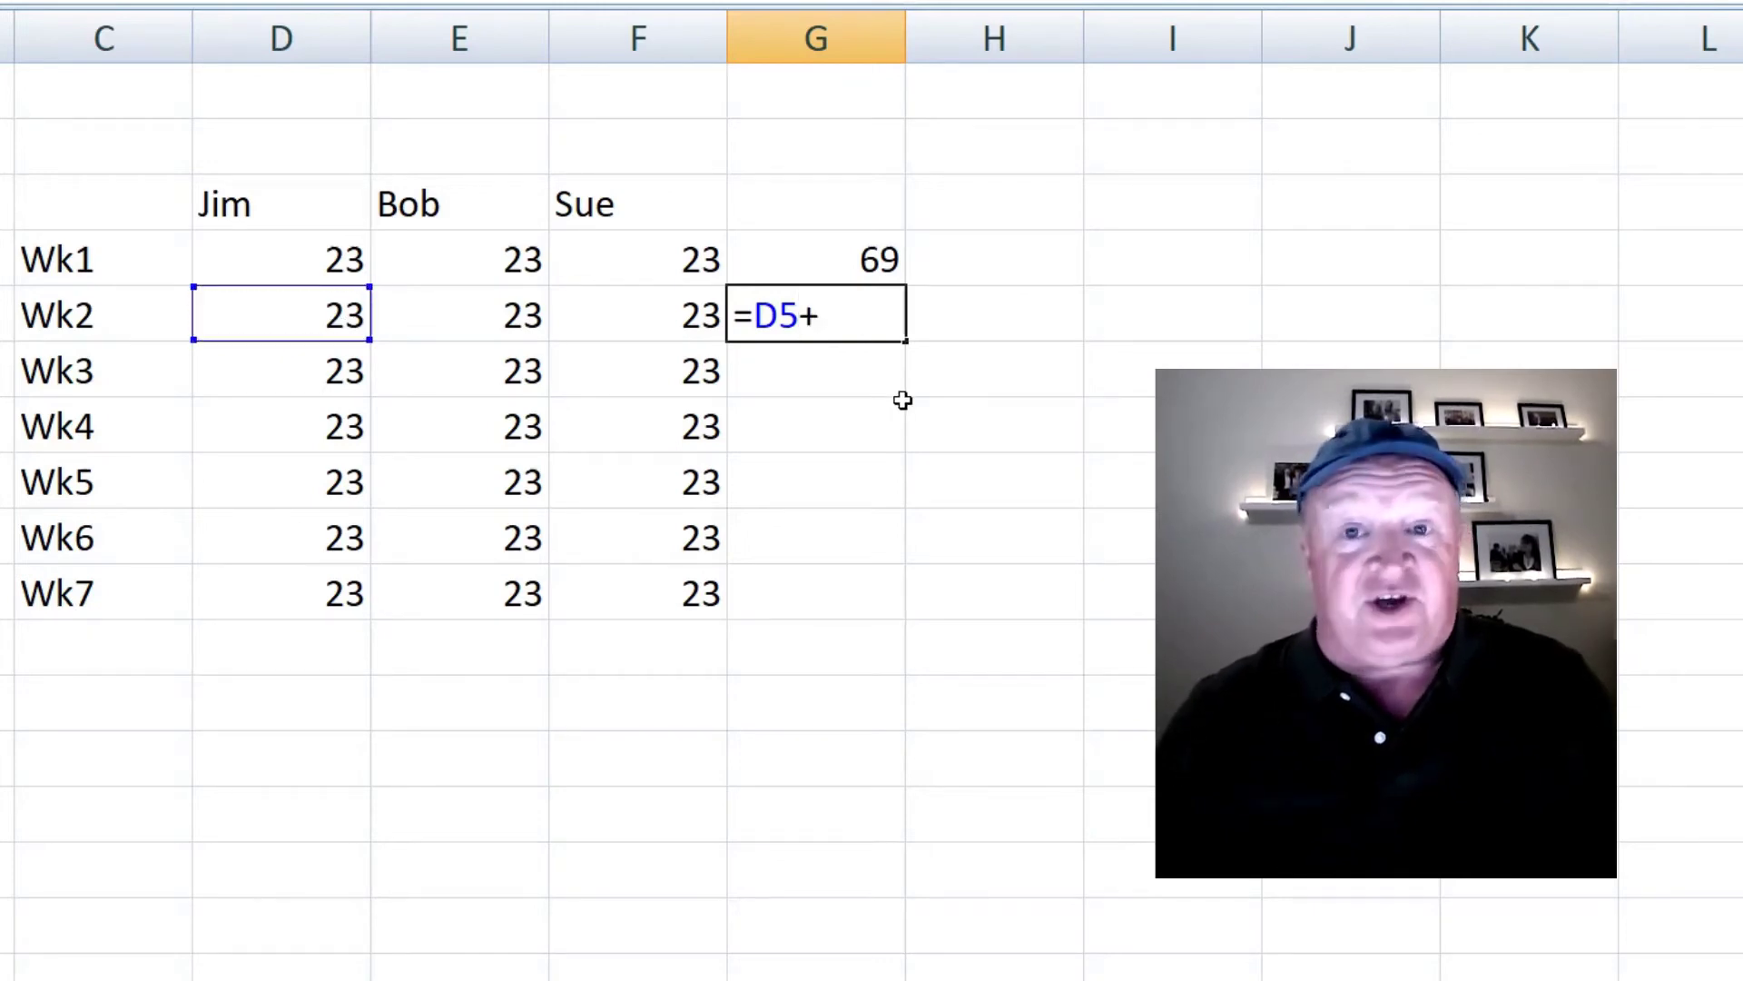
click(472, 304)
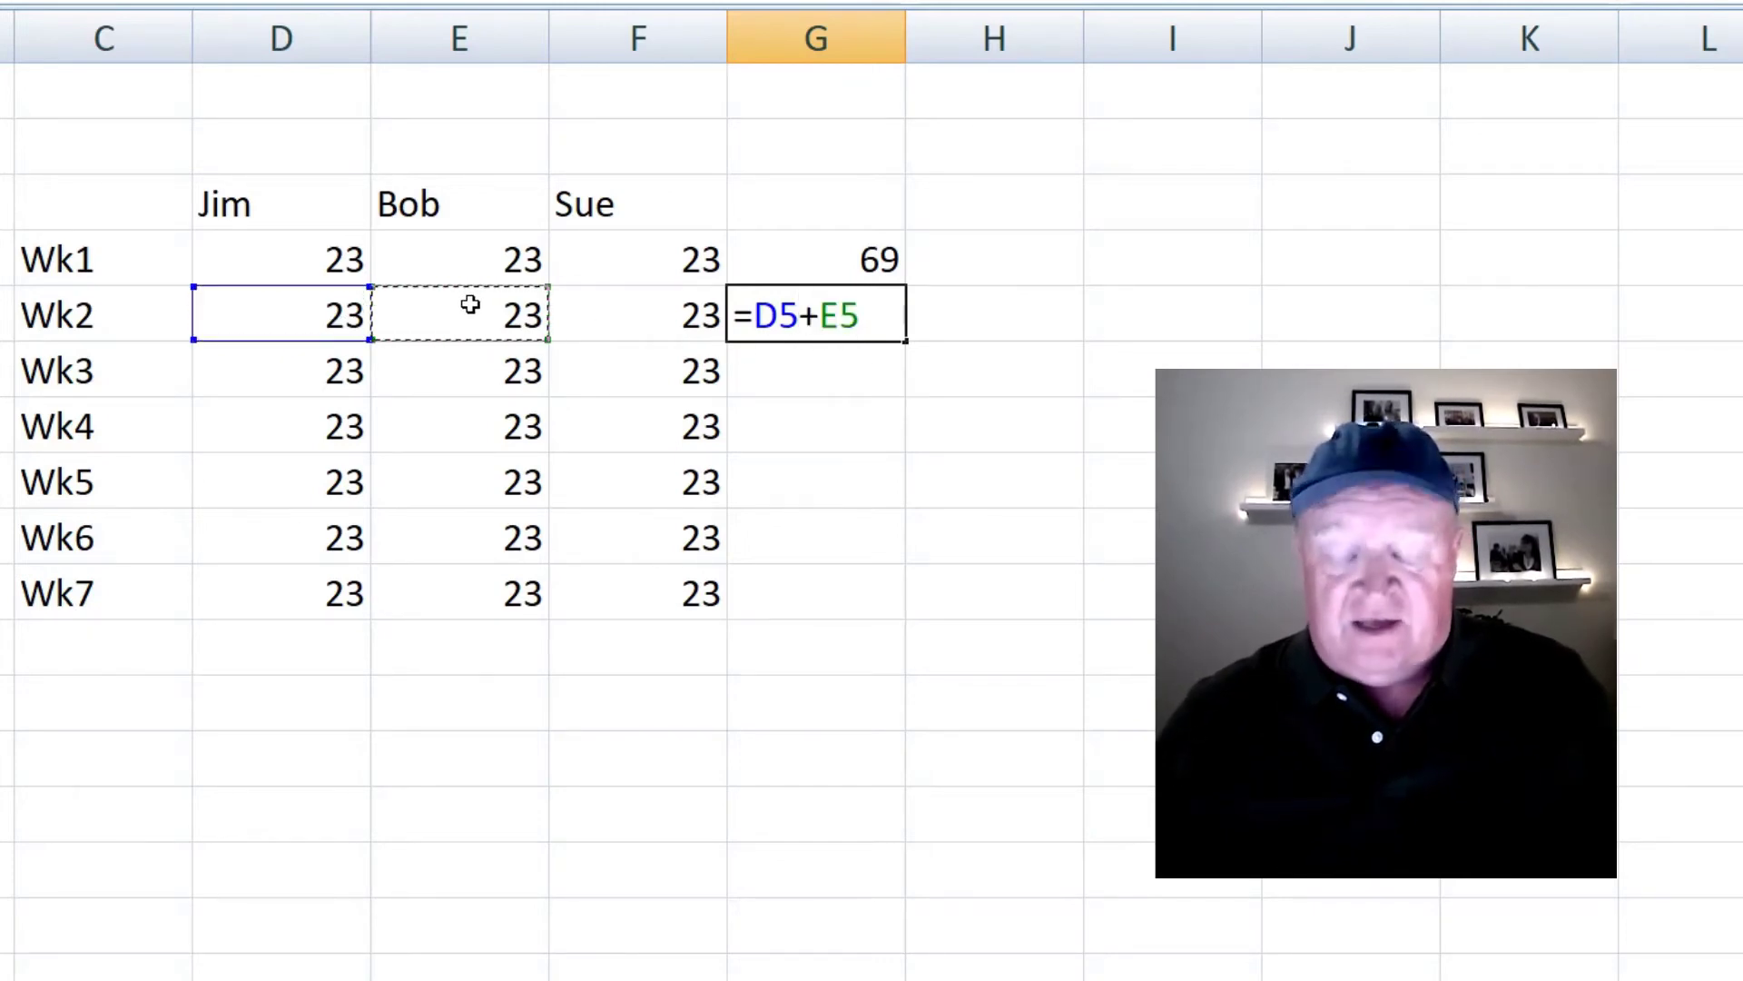
text(+)
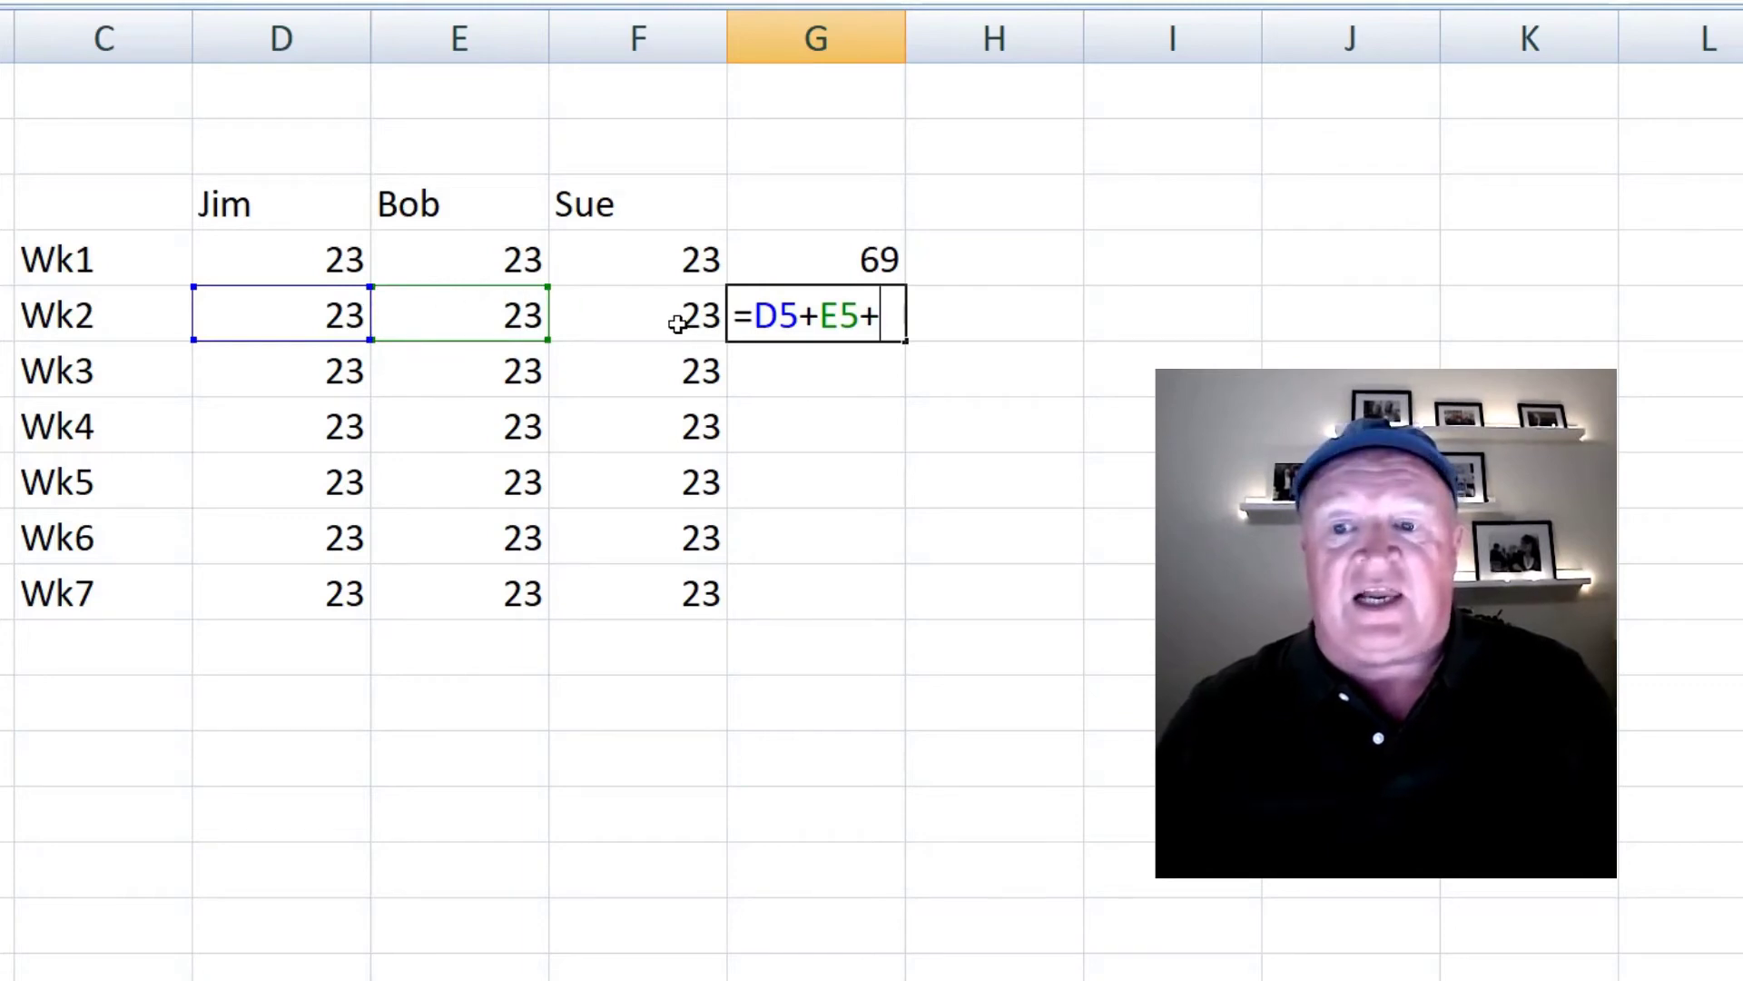
click(676, 322)
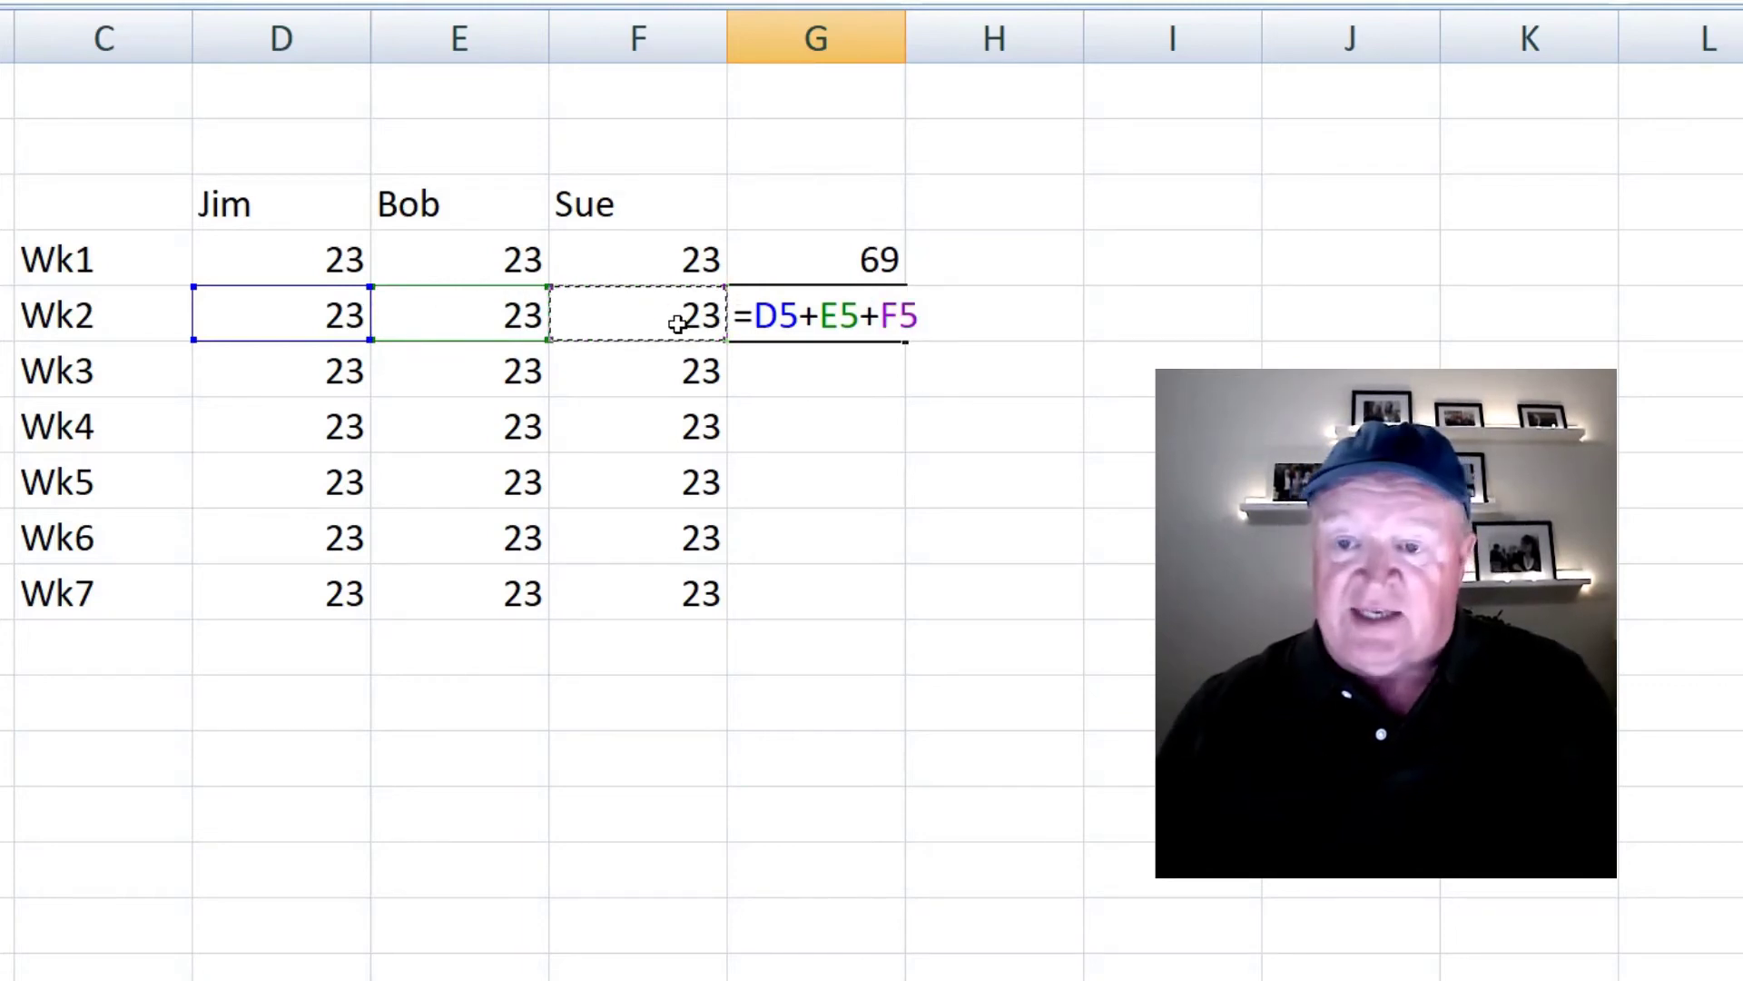
key(Return)
key(Up)
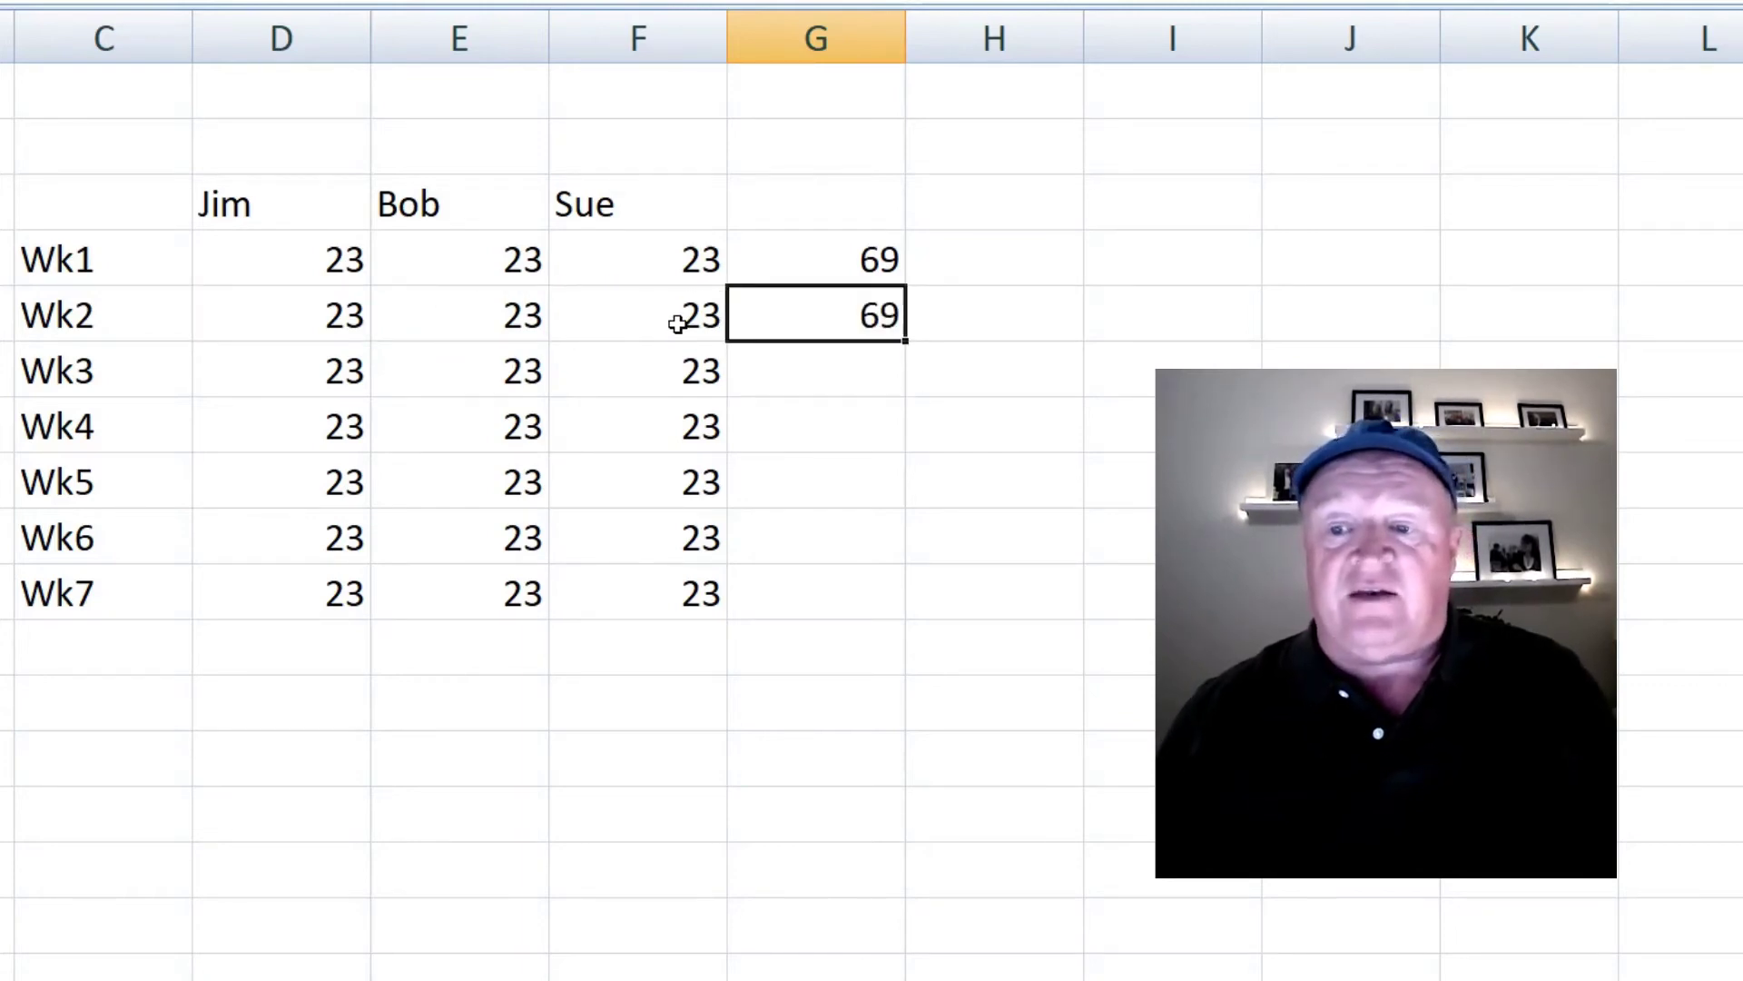
- Clear G5 and re-enter the Wk2 total formula =D5+E5+F5
key(Delete)
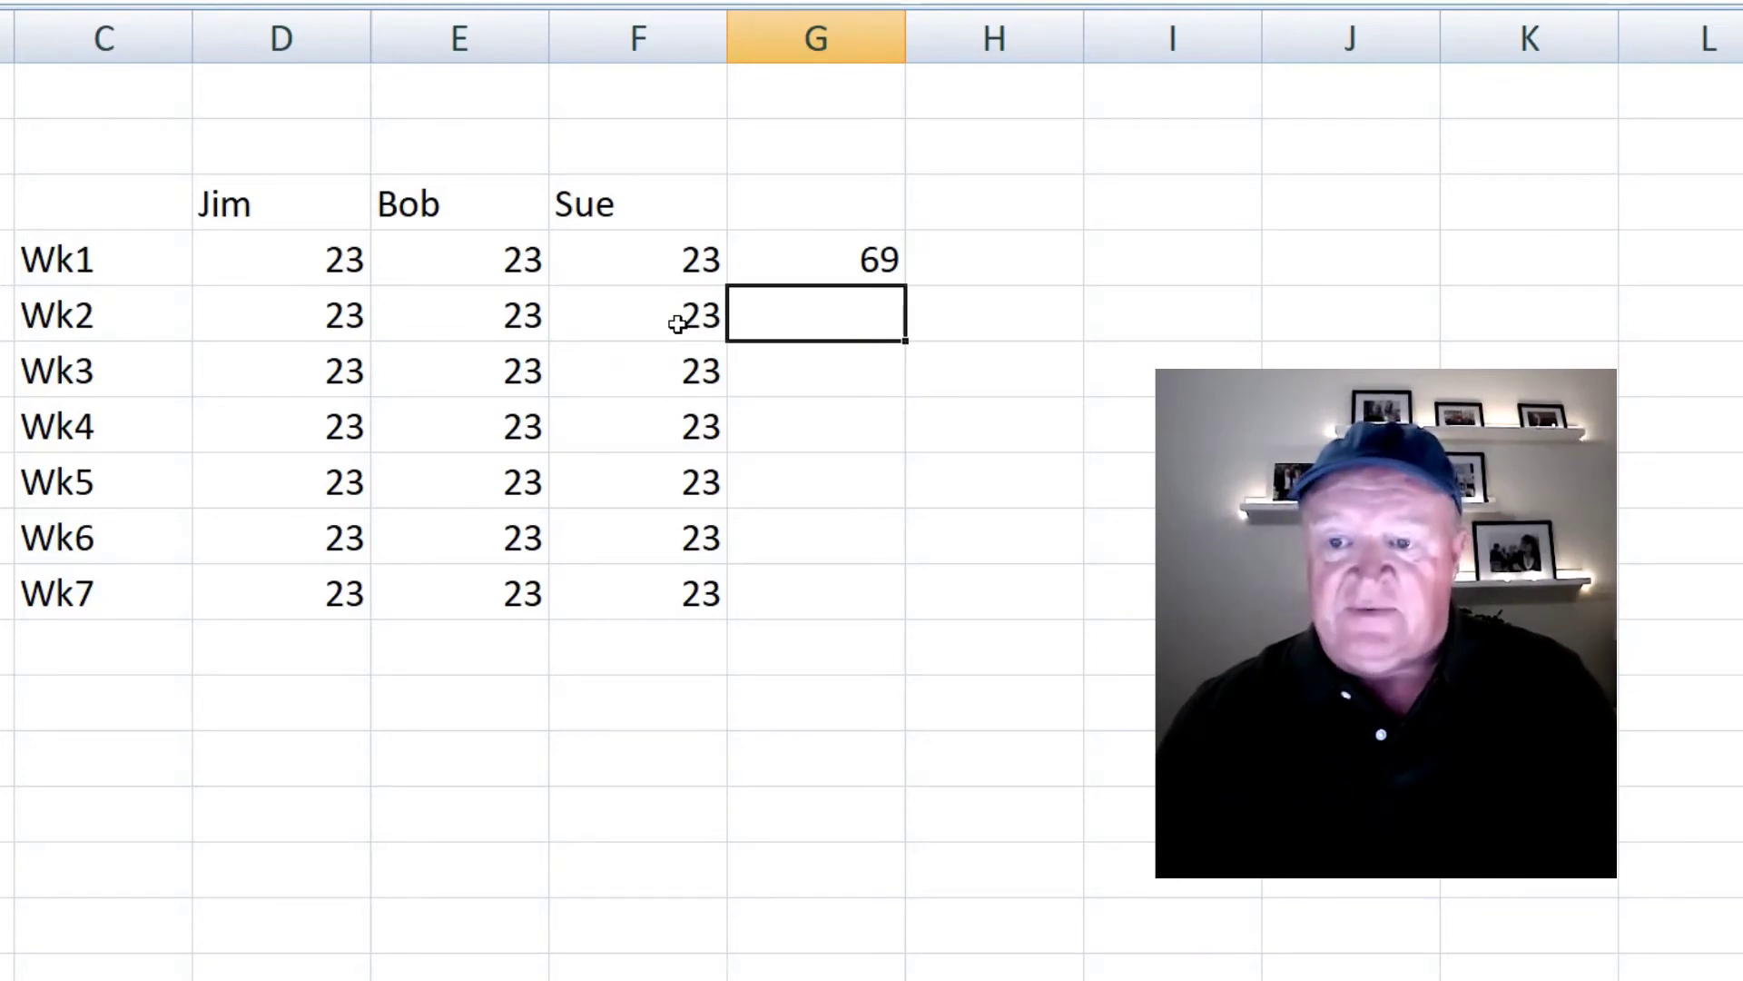
click(983, 650)
click(867, 318)
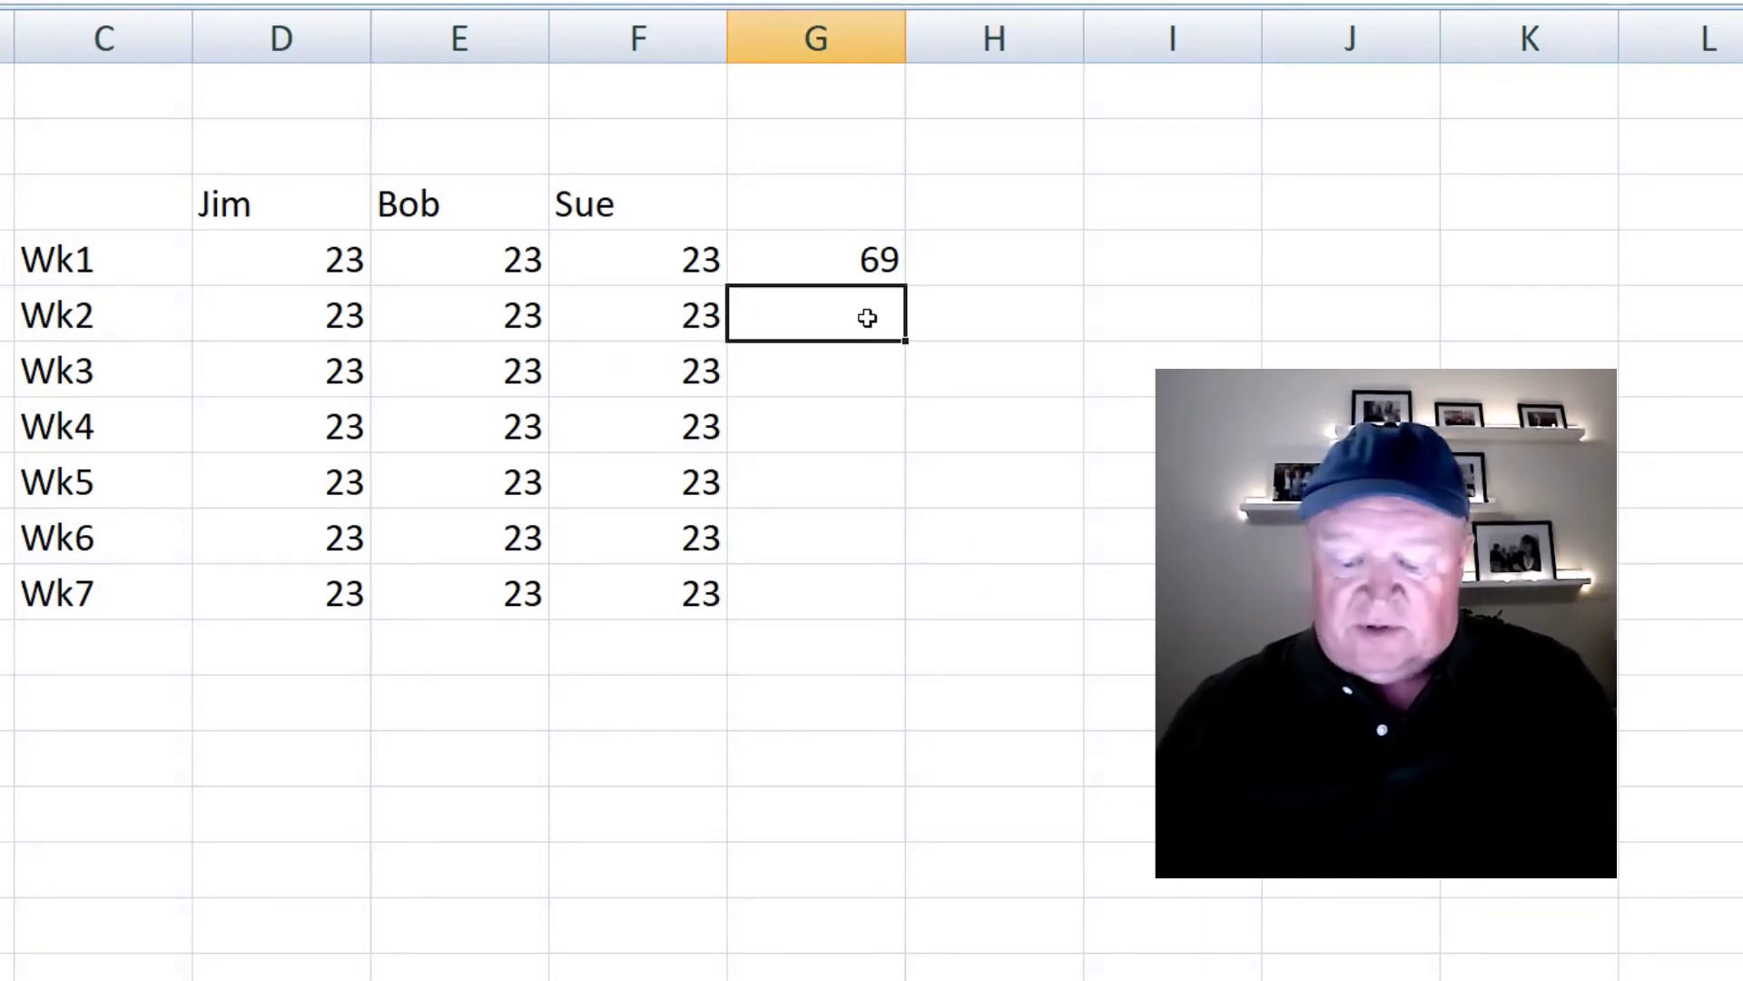
text(=)
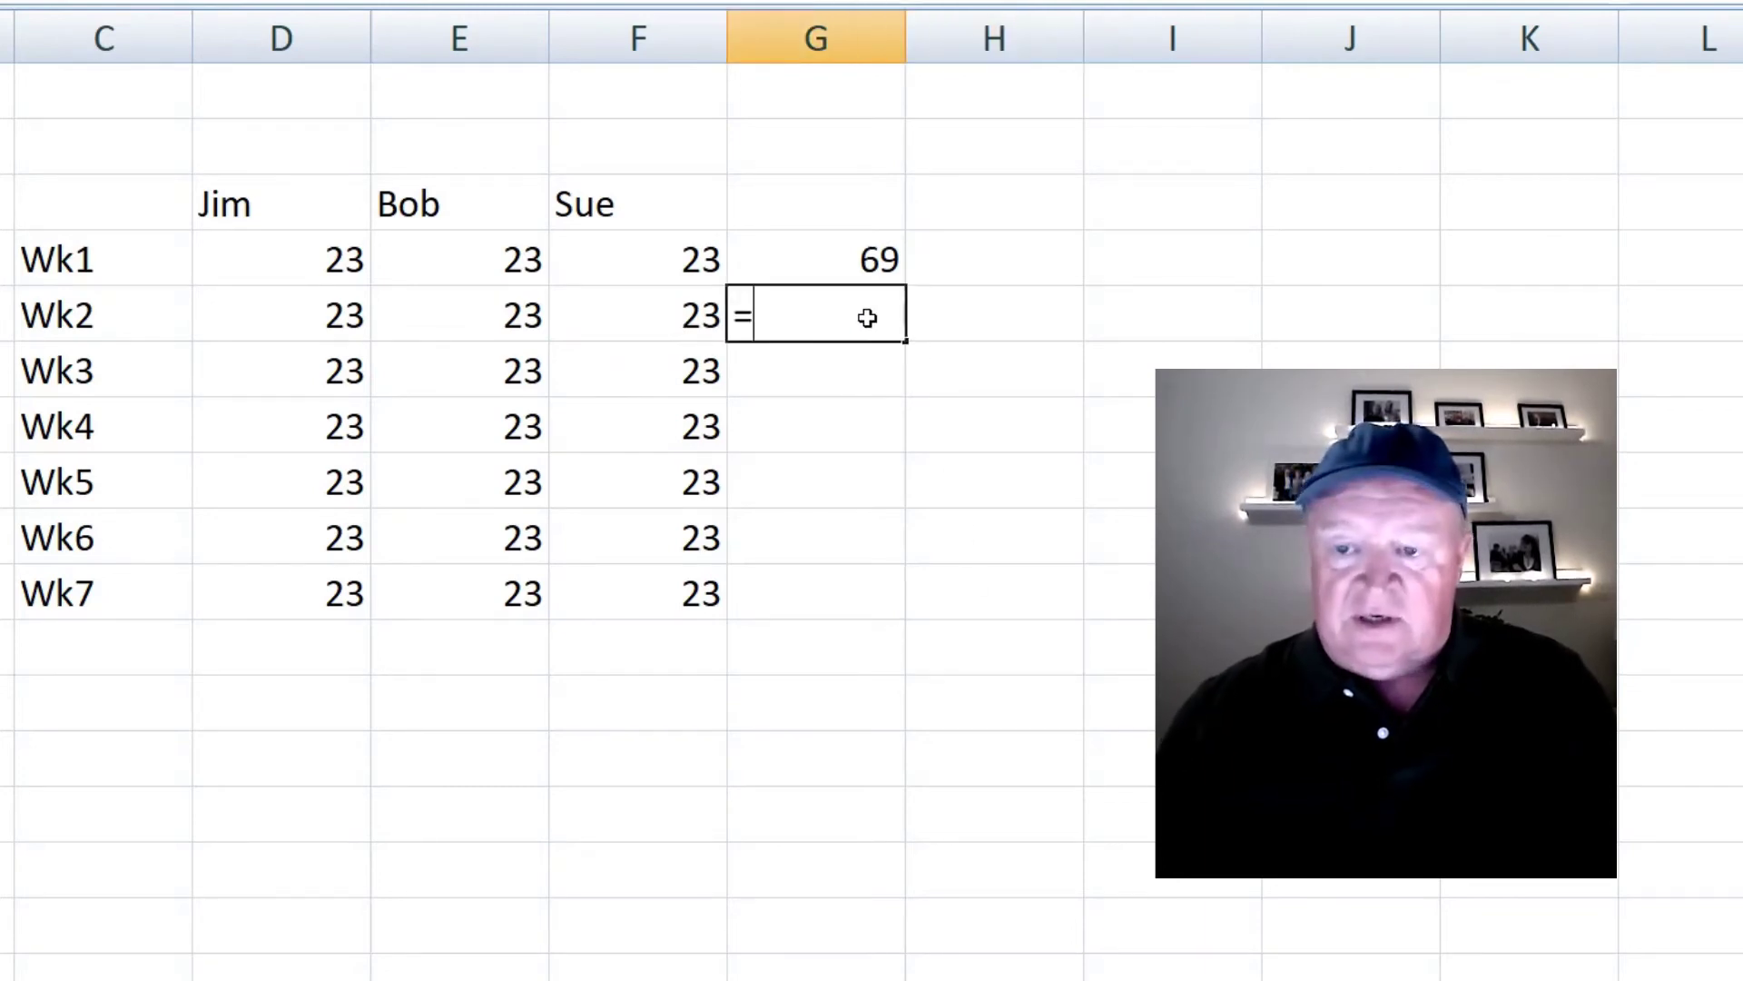
click(314, 316)
text(+)
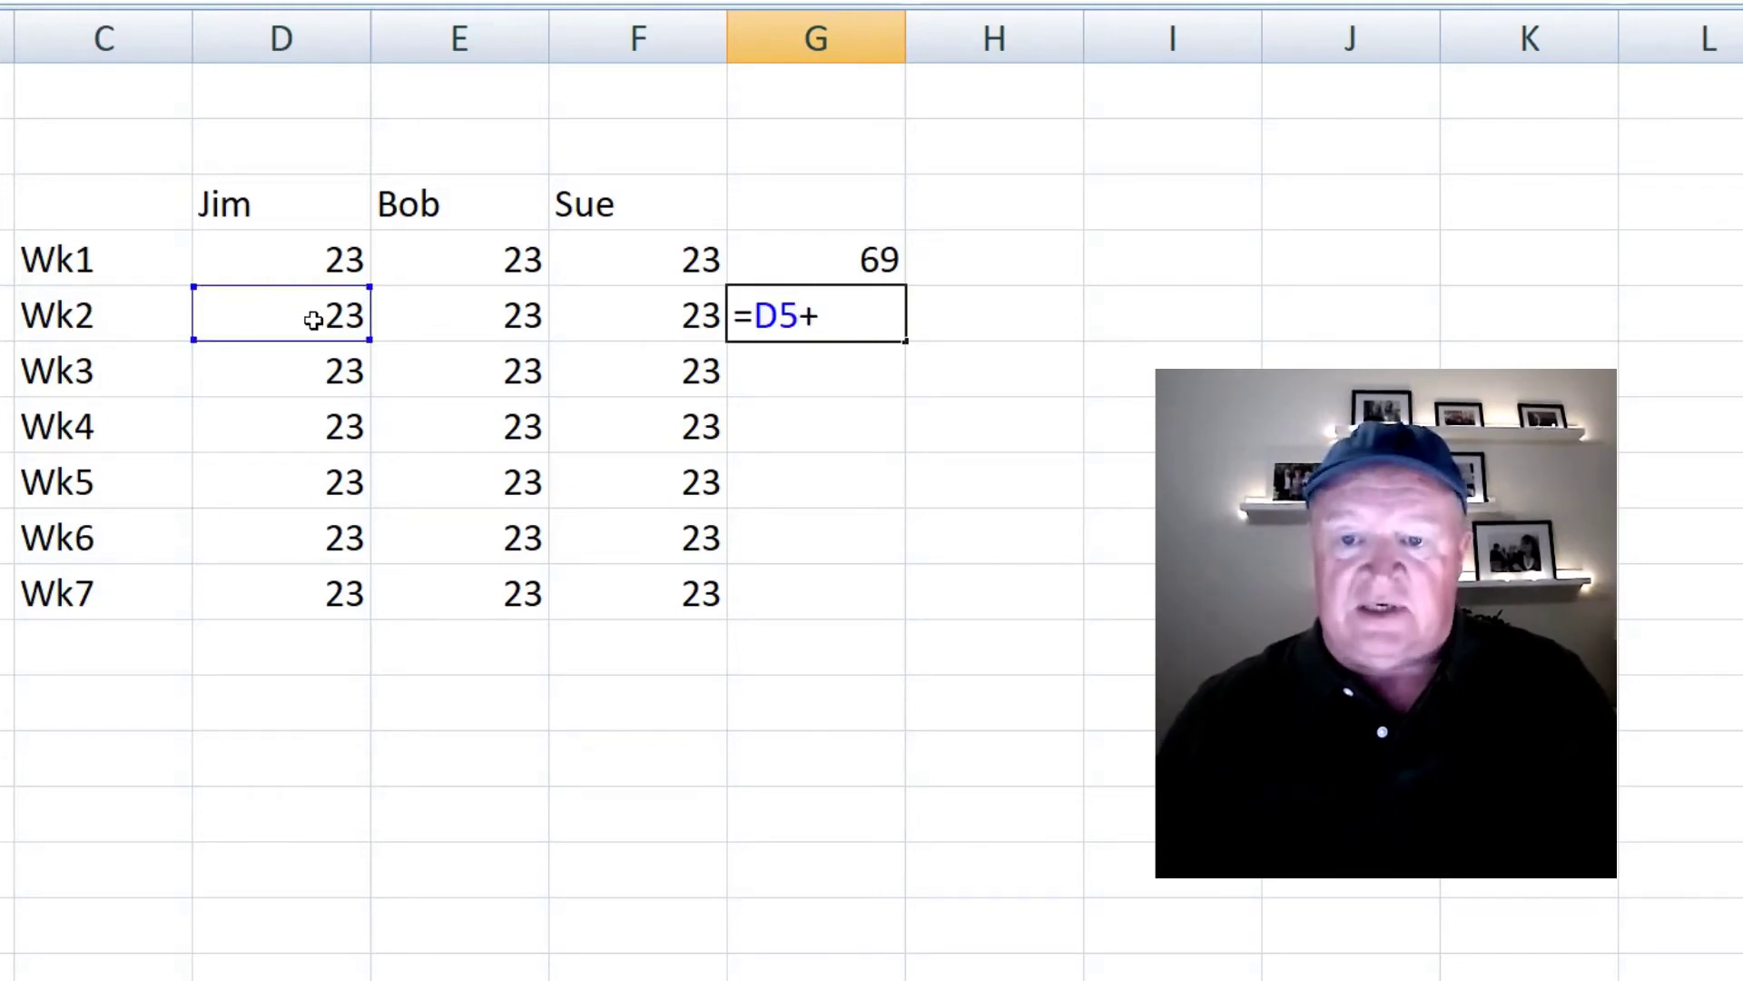
click(499, 318)
text(+)
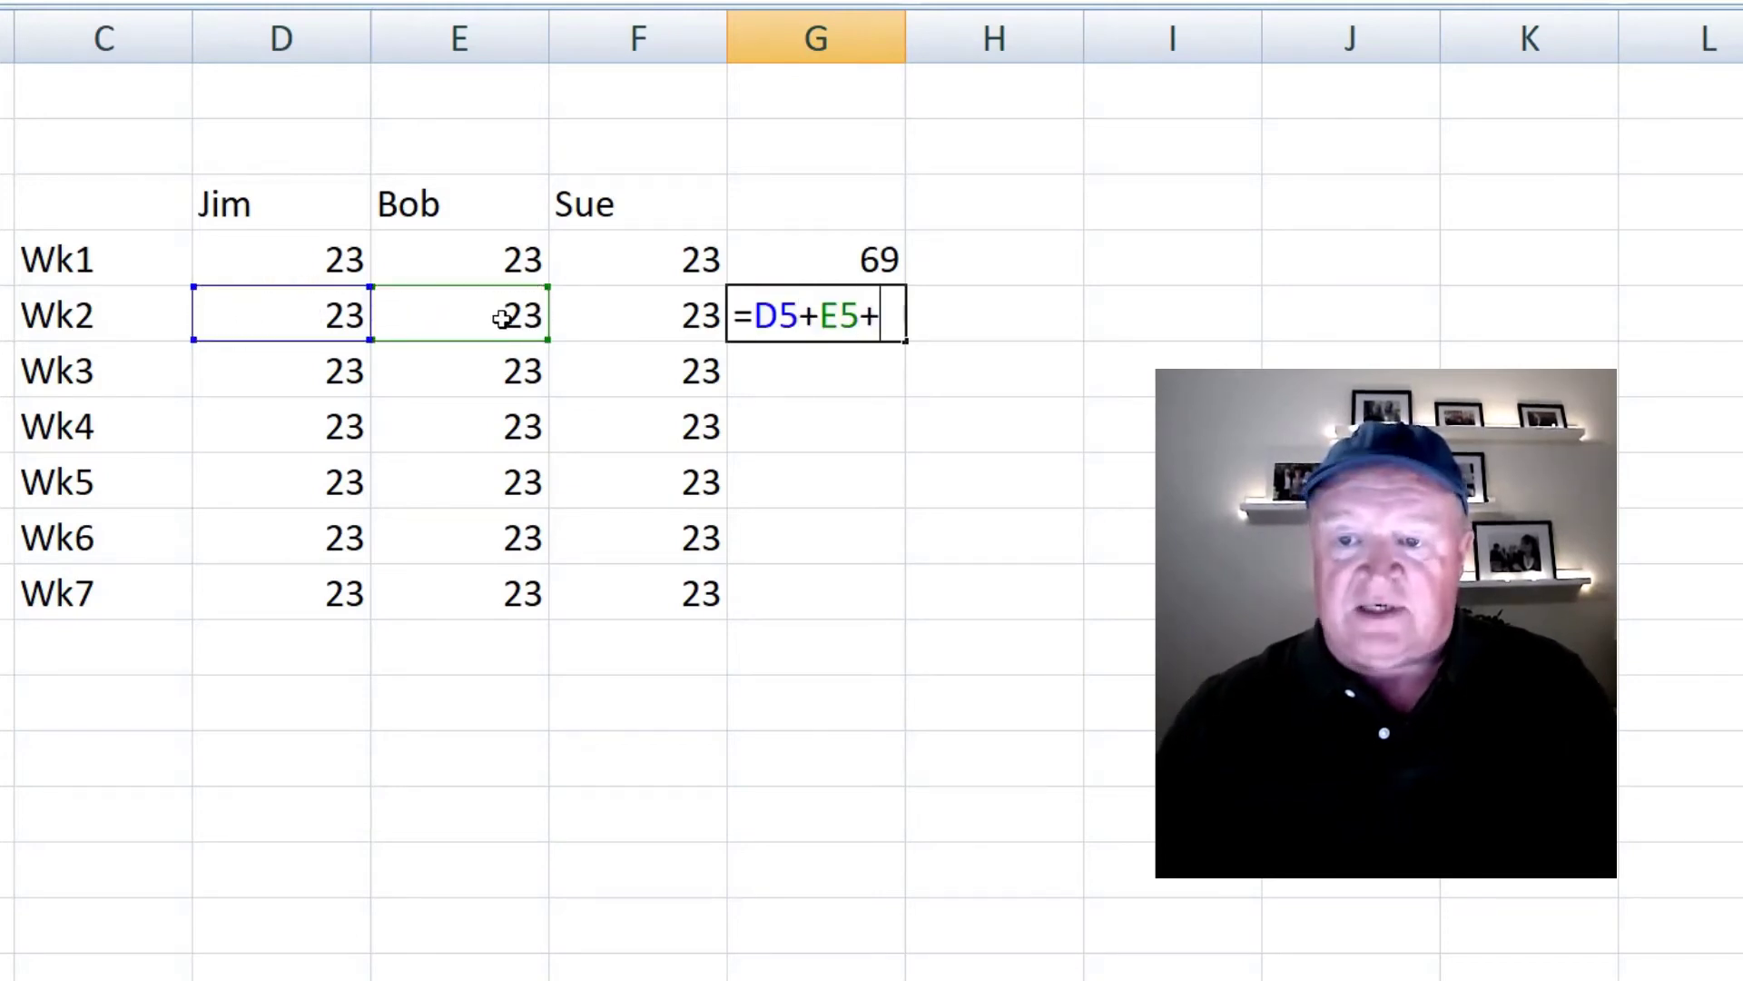
click(656, 319)
key(Return)
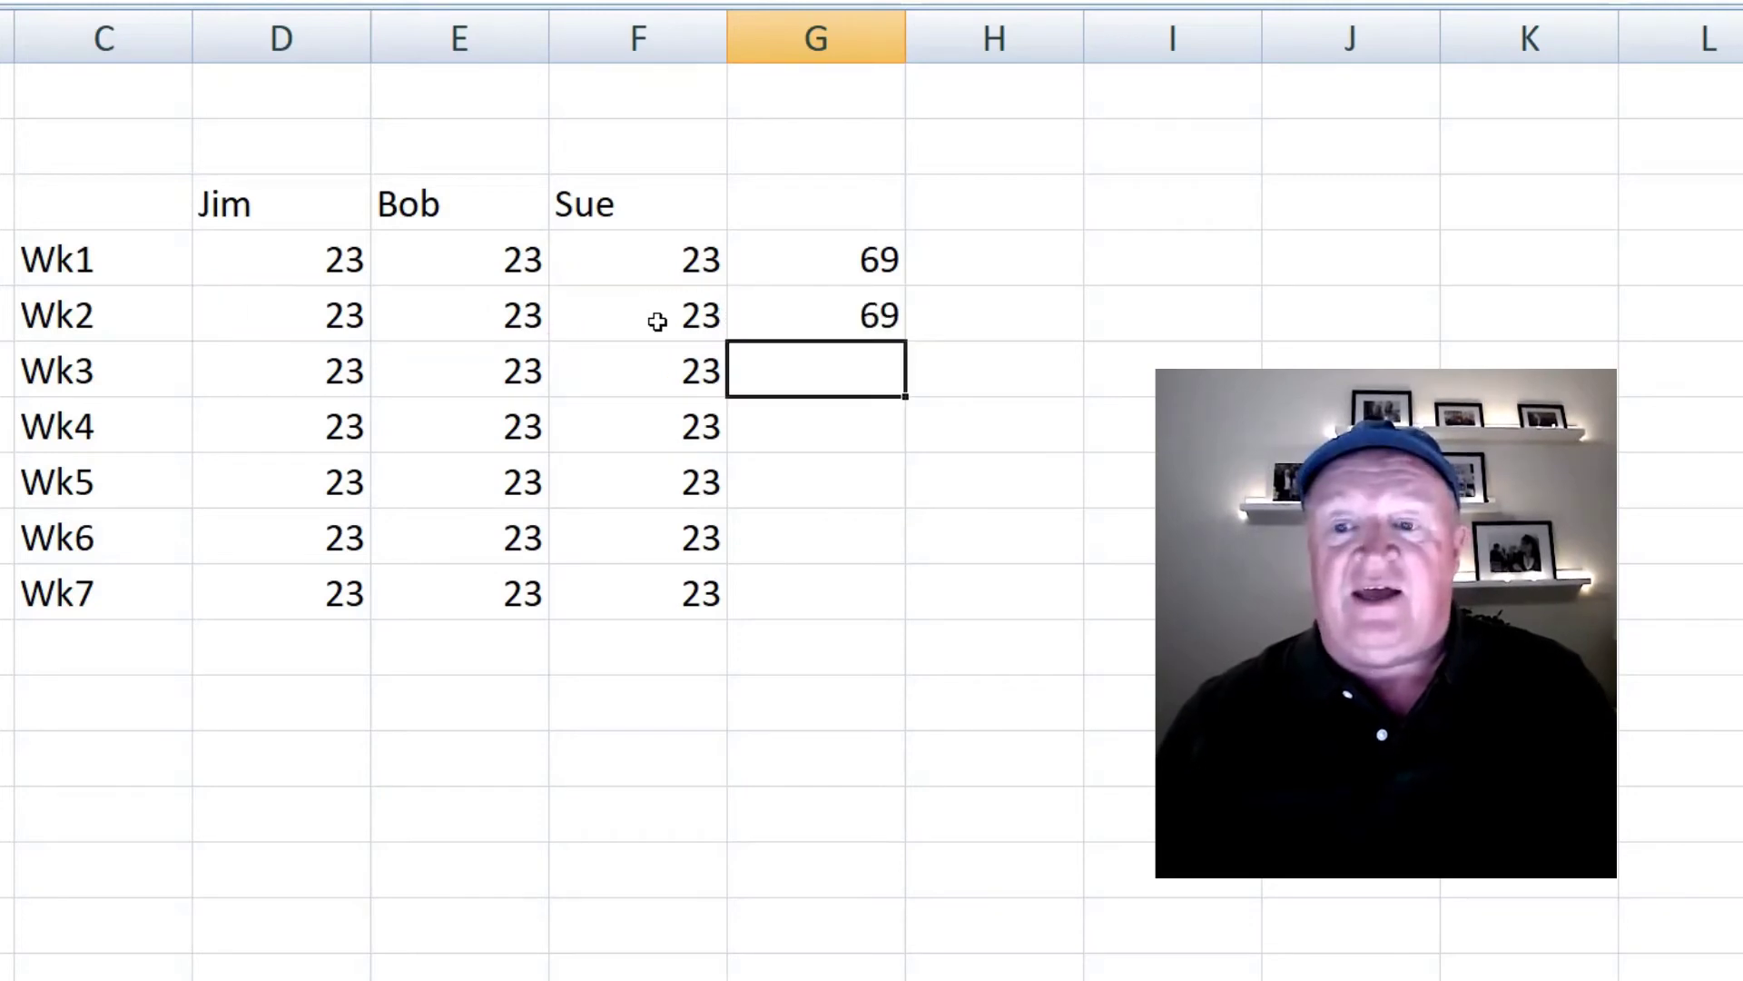
key(Up)
- Change Sue's Wk2 value to 24 and check the total recalculates to 70
click(655, 320)
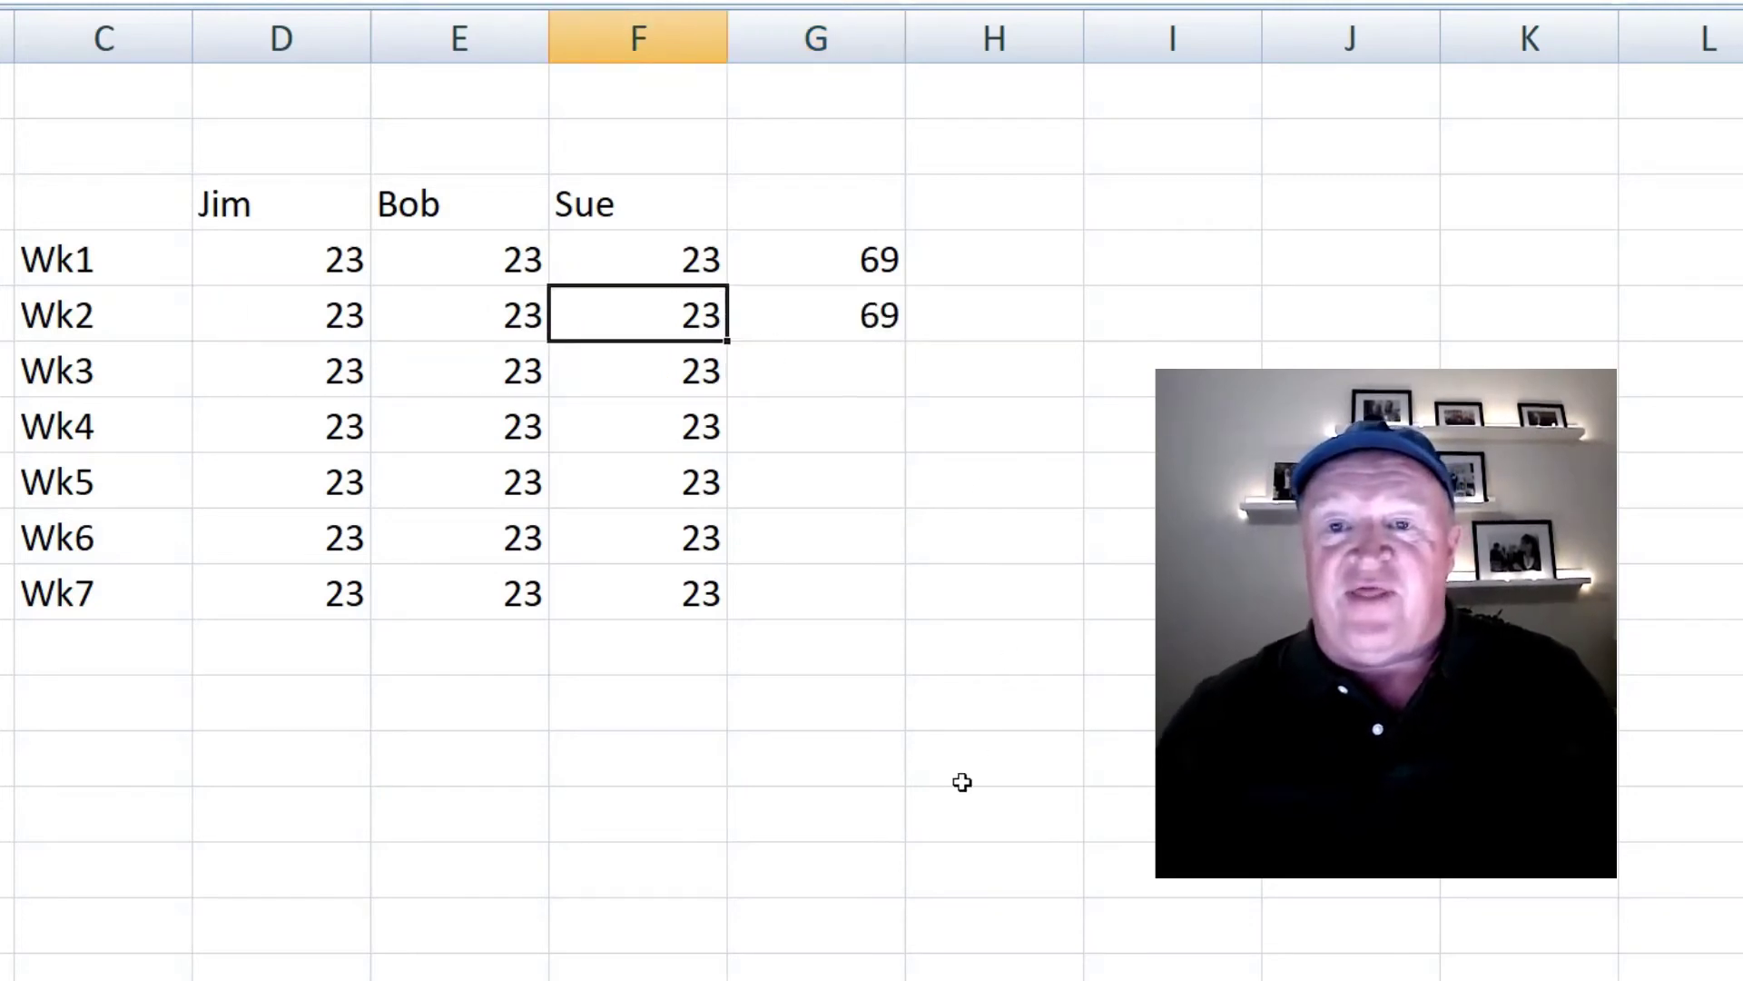
text(24)
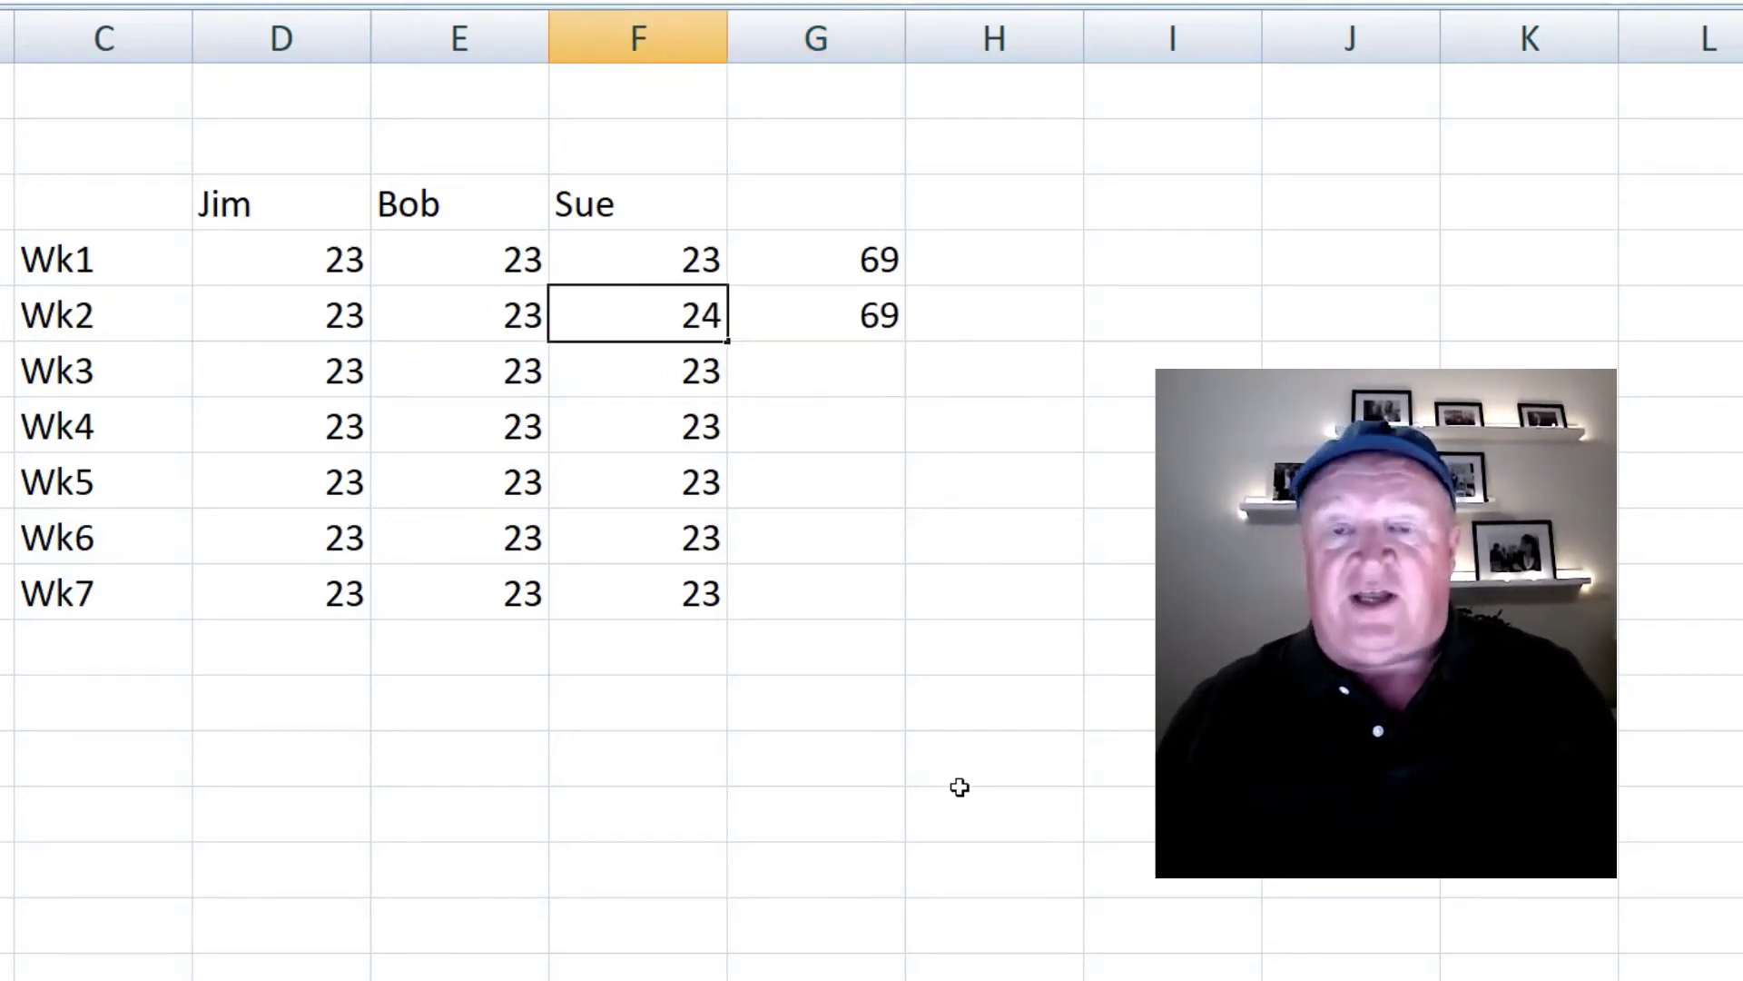
key(Return)
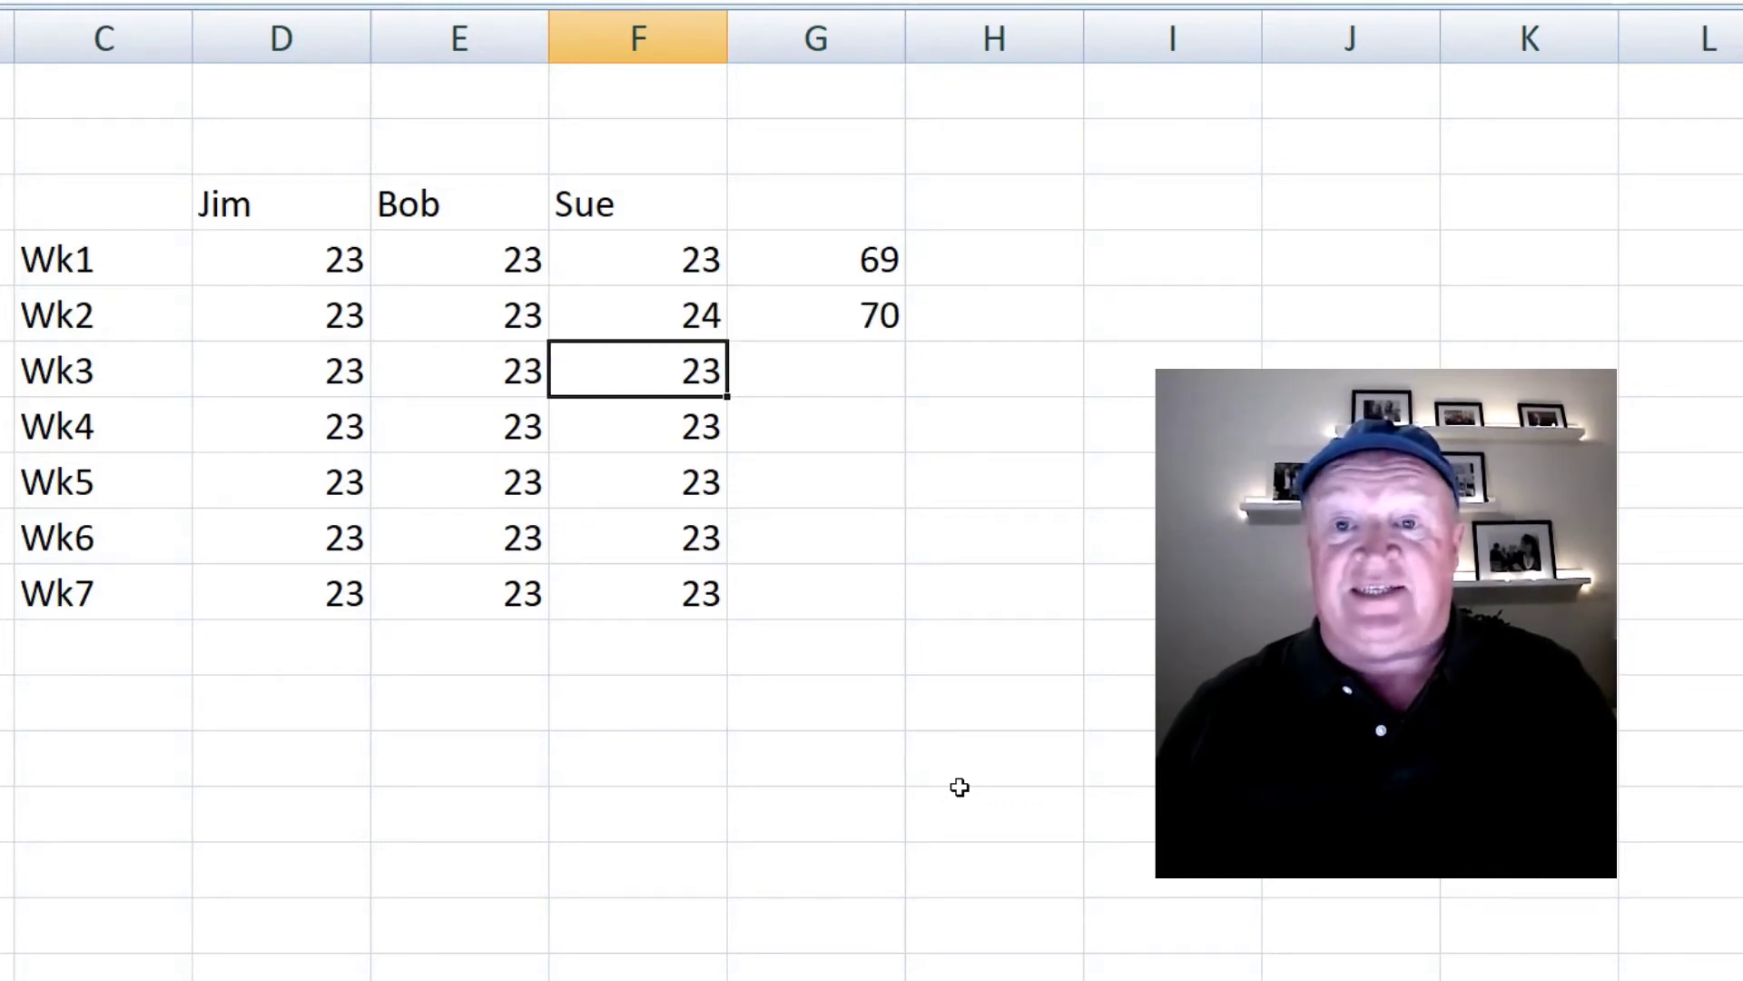
key(Up)
key(Right)
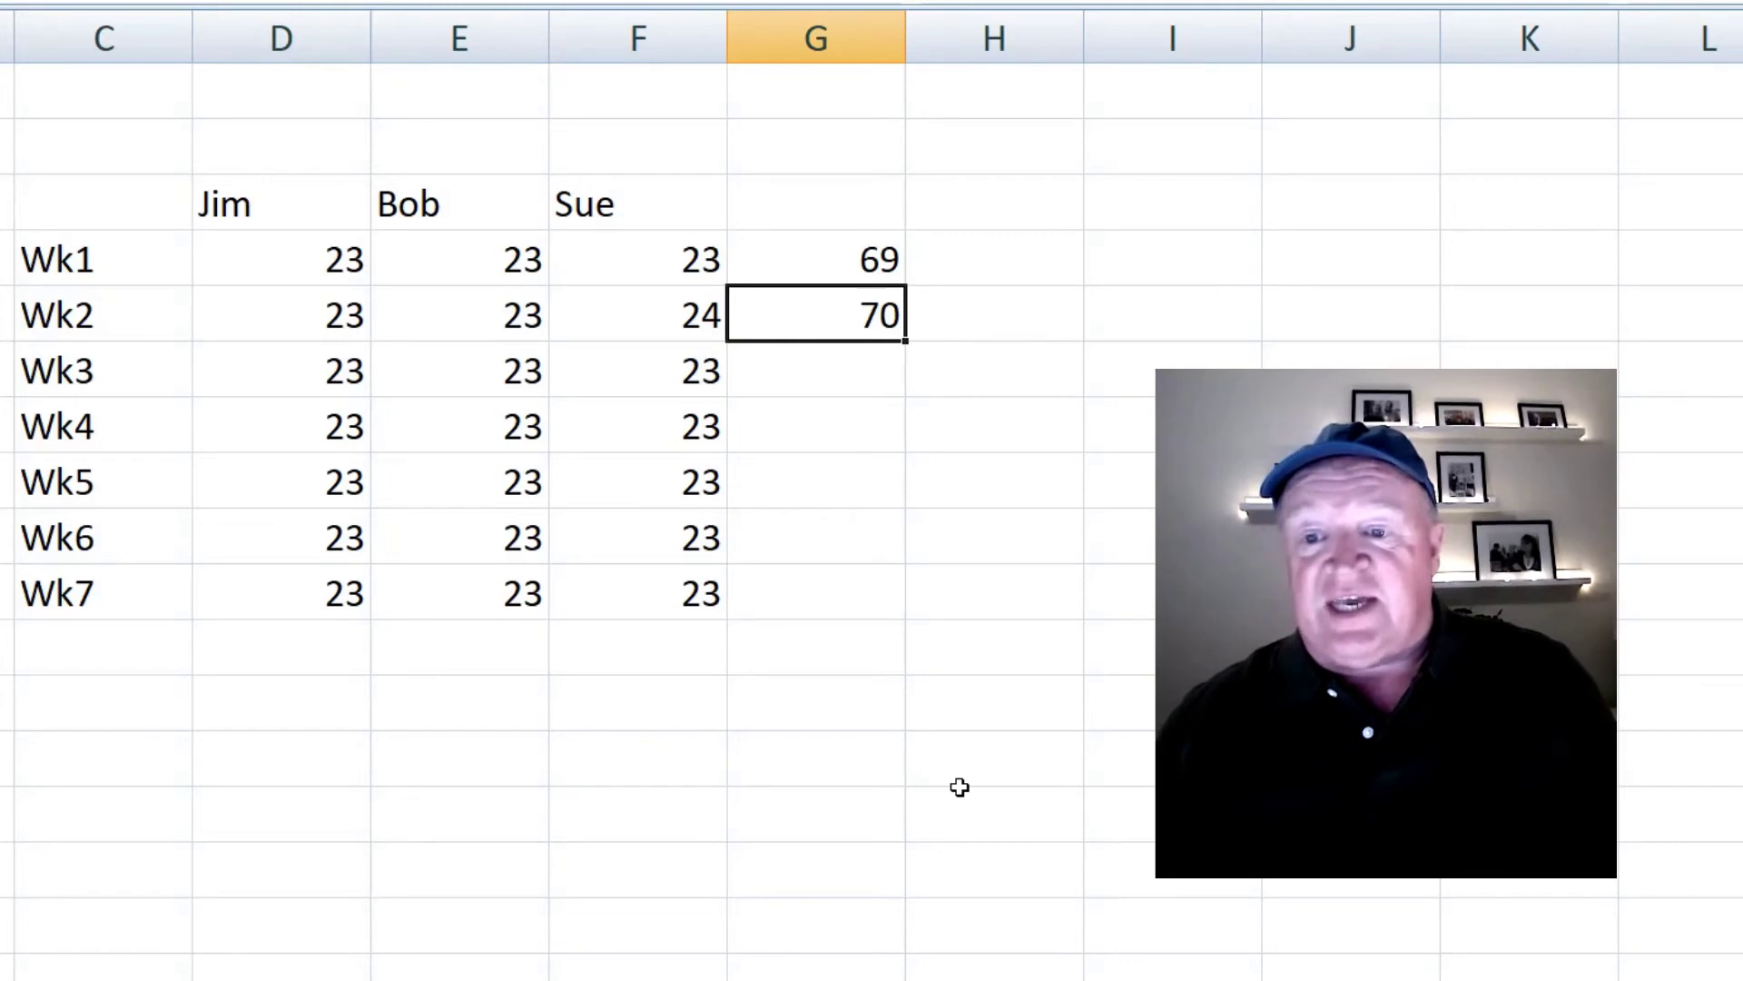
key(Left)
key(Left)
key(Left)
key(Right)
key(Right)
key(Right)
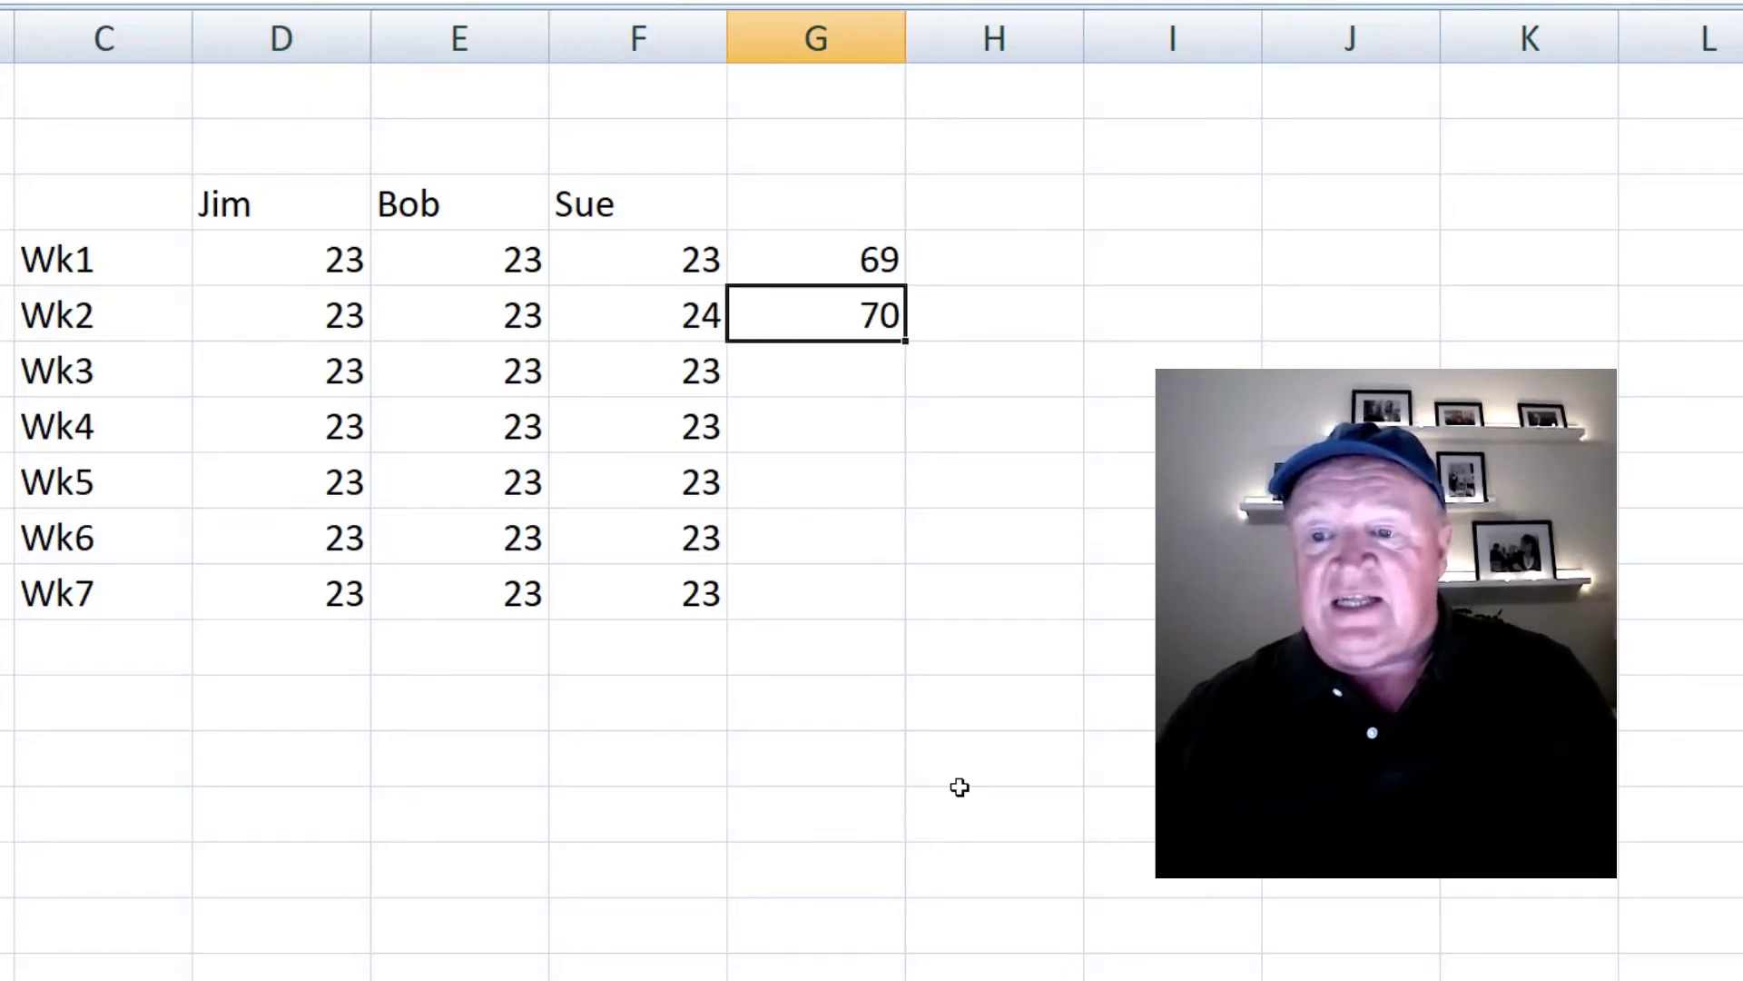
key(Right)
key(Left)
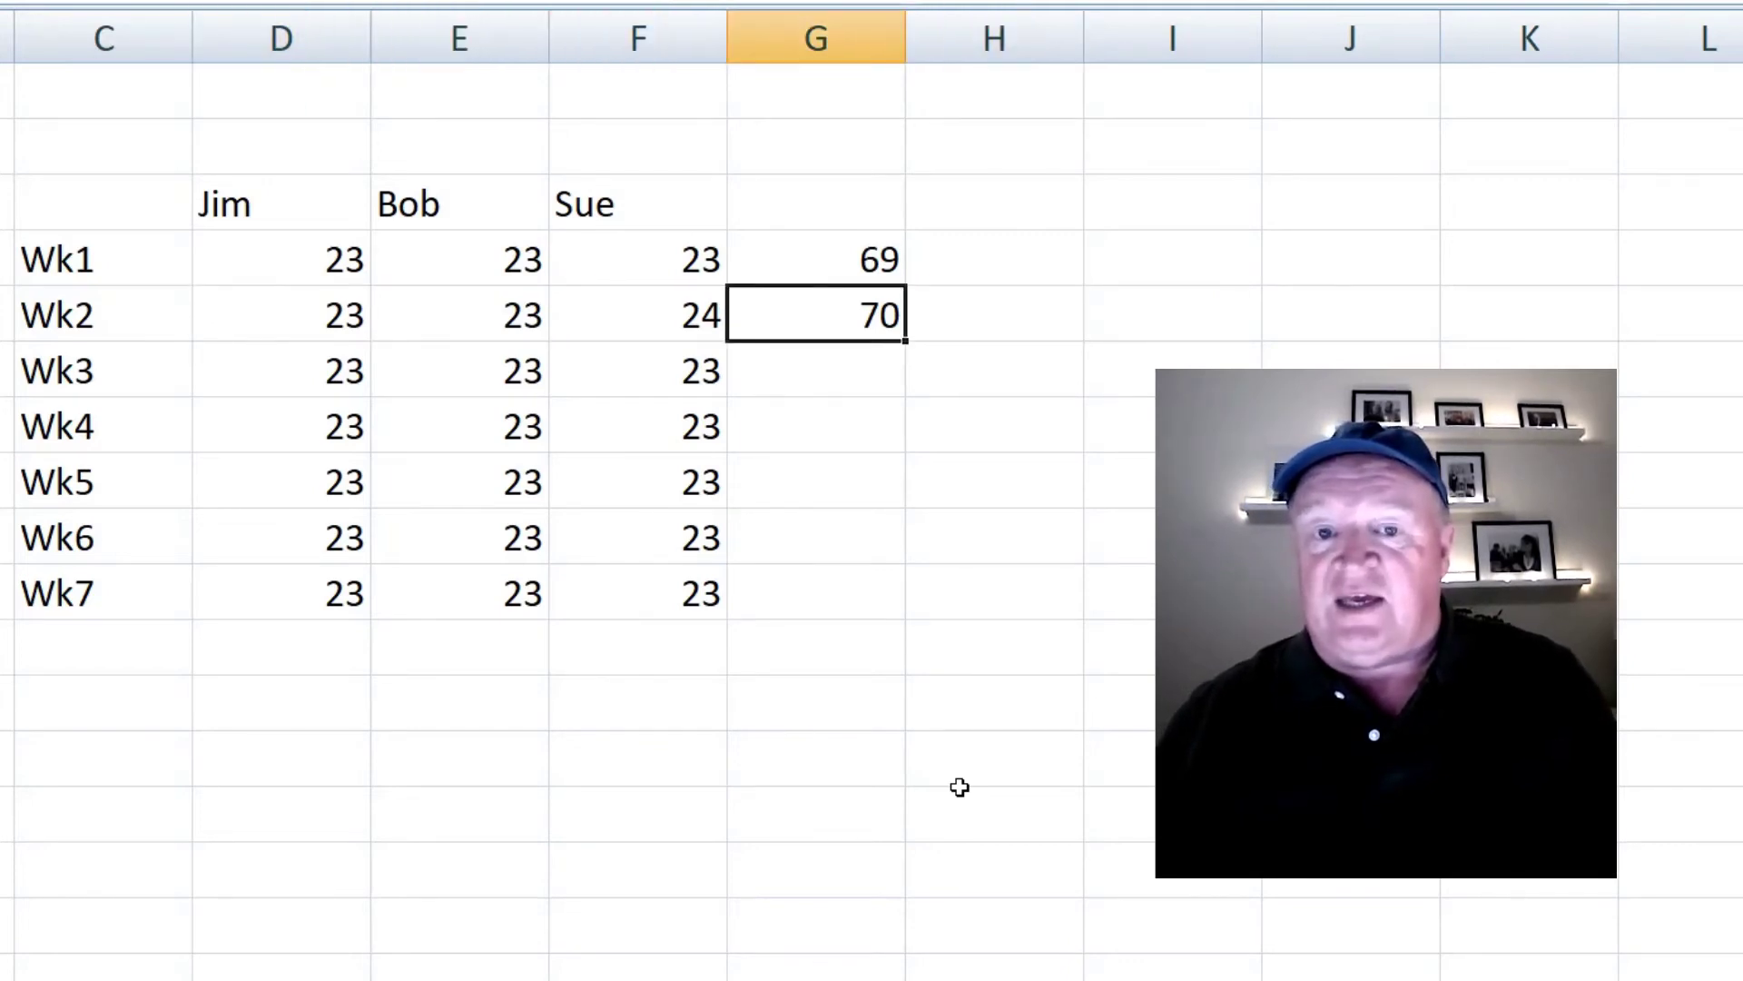
key(Left)
key(Left)
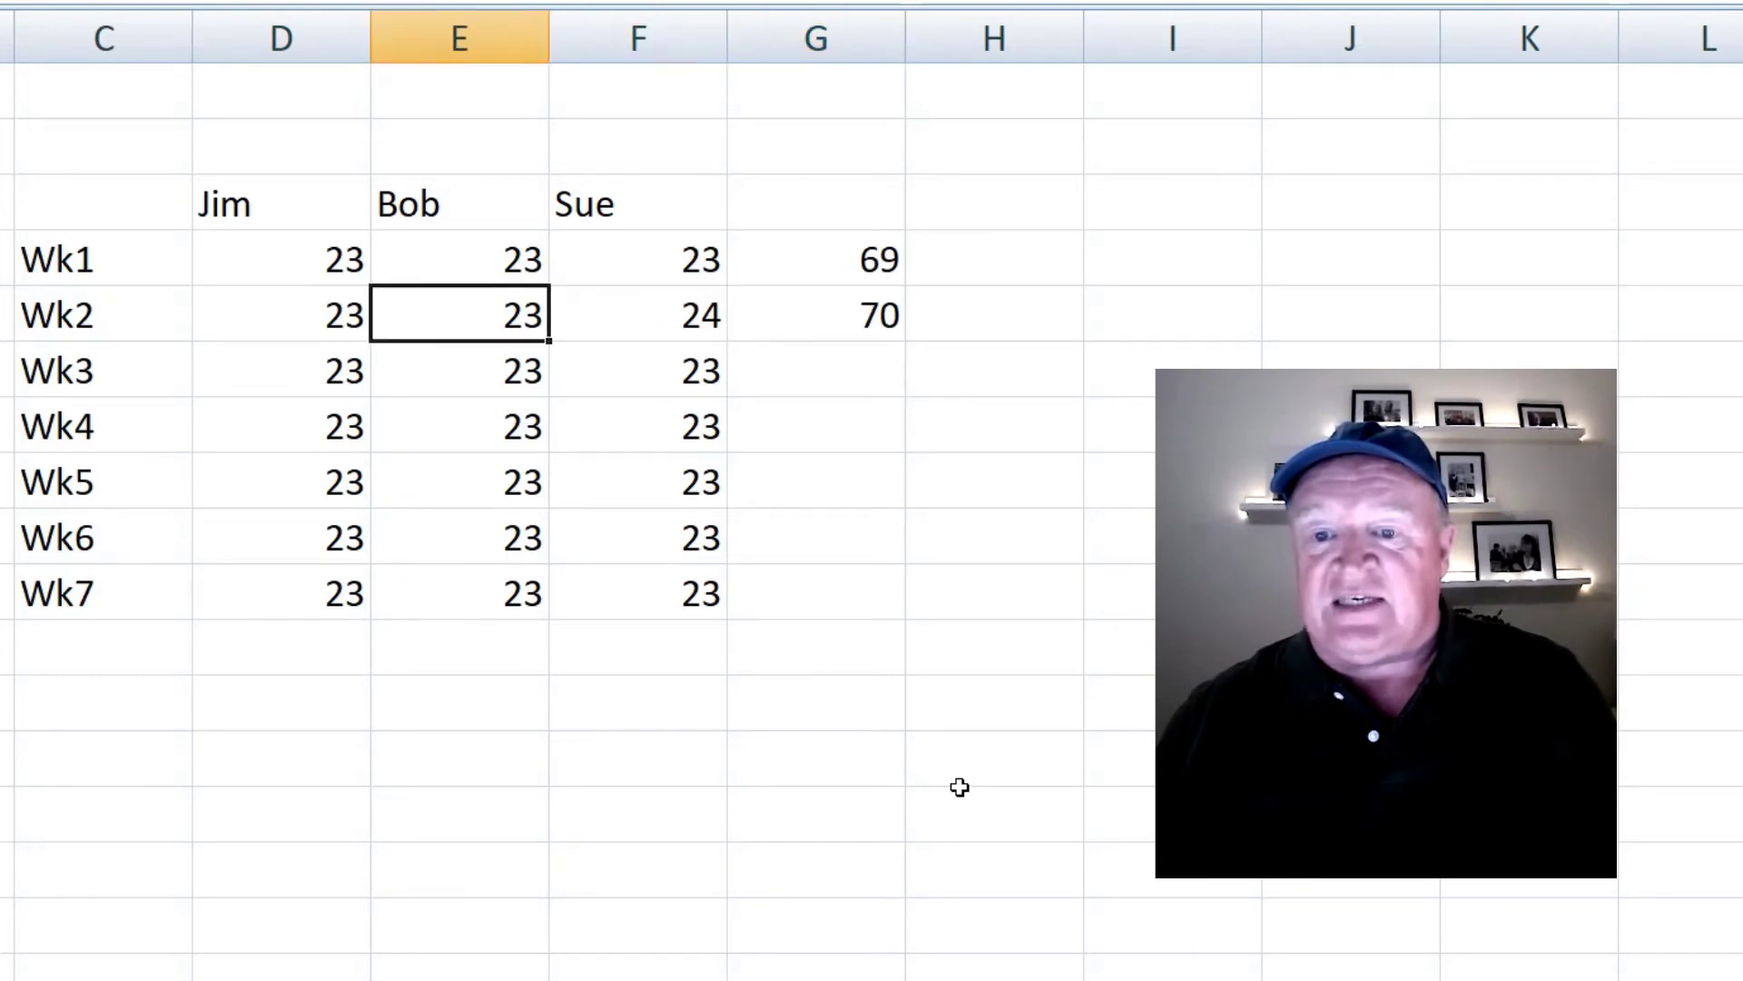
key(Left)
key(Right)
key(Right)
key(Right)
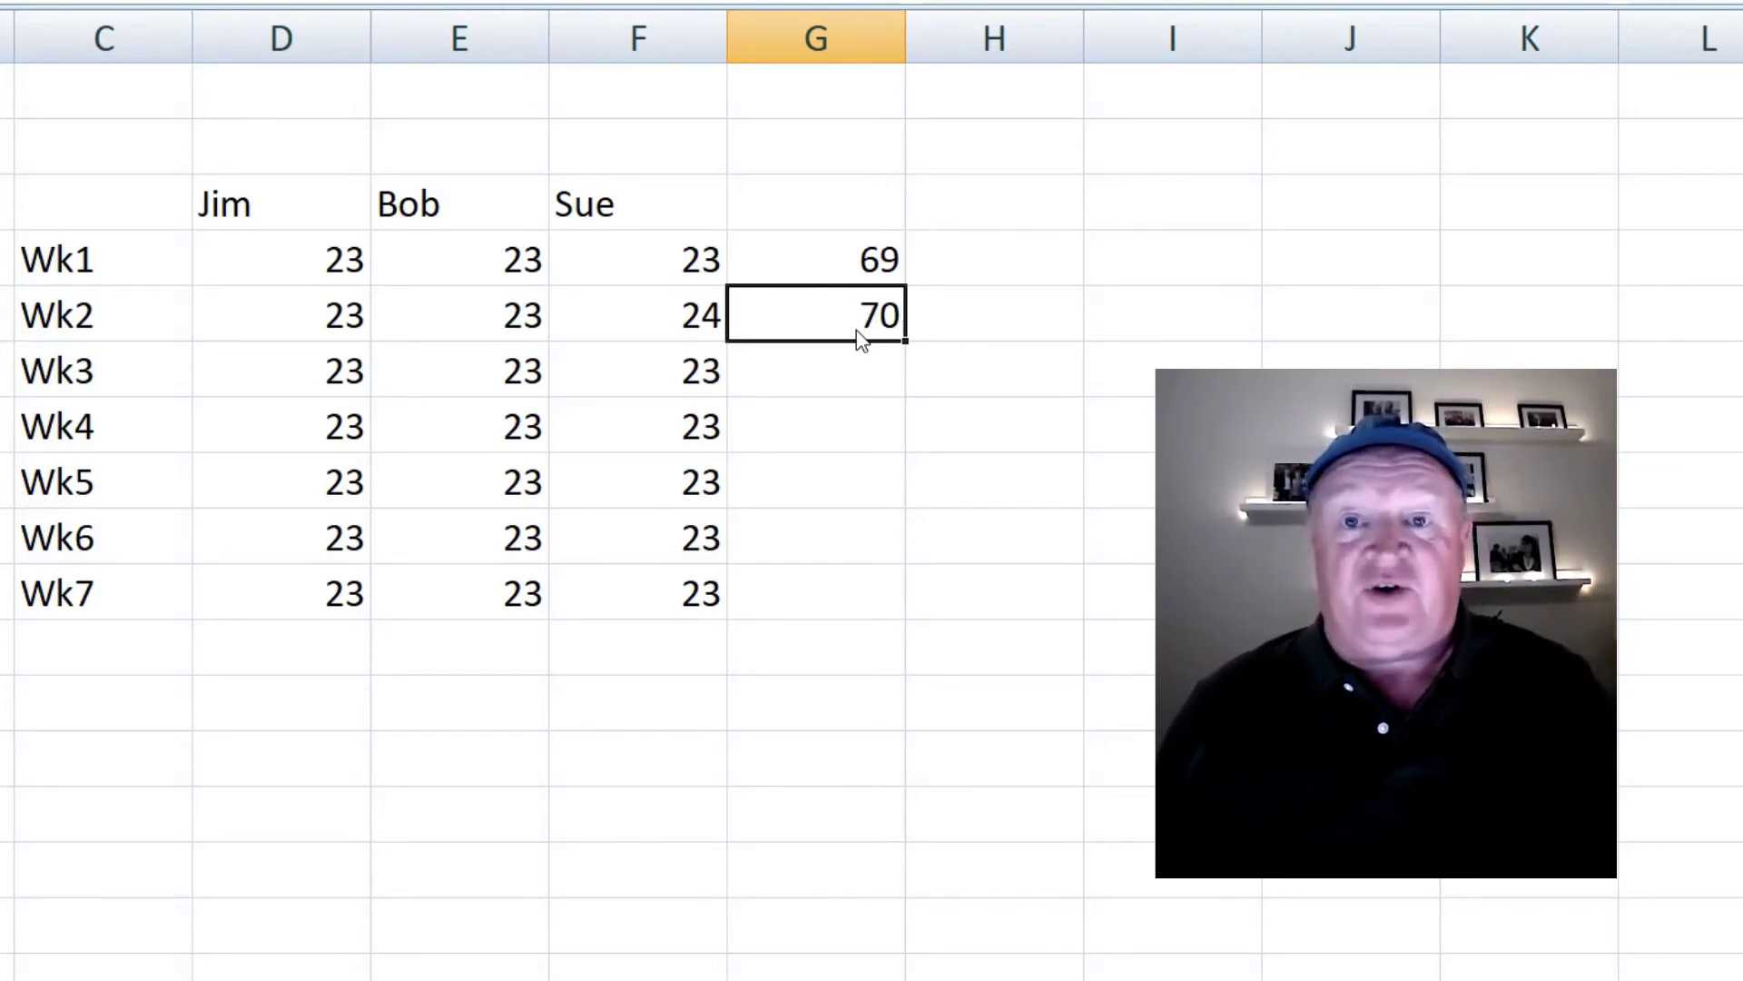
- Set the Wk2 values to 12, 34 and 434 so the total reads 480
key(Left)
key(Left)
key(Left)
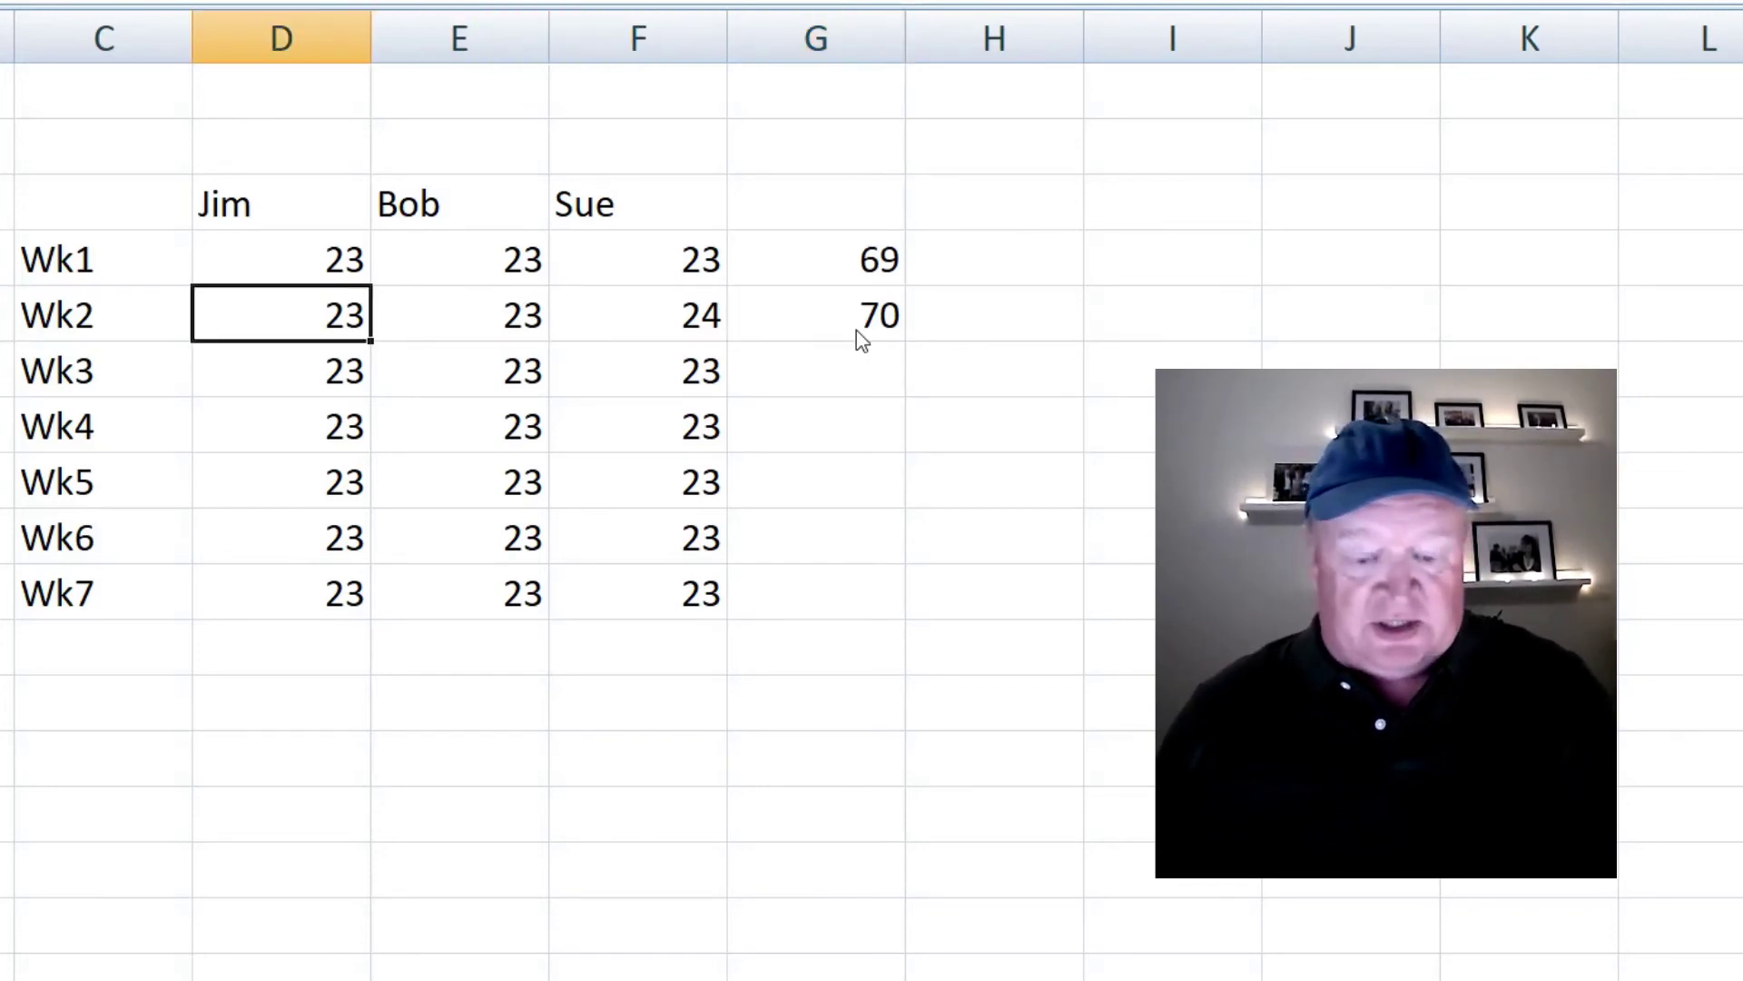
text(12)
key(Return)
key(Up)
key(Right)
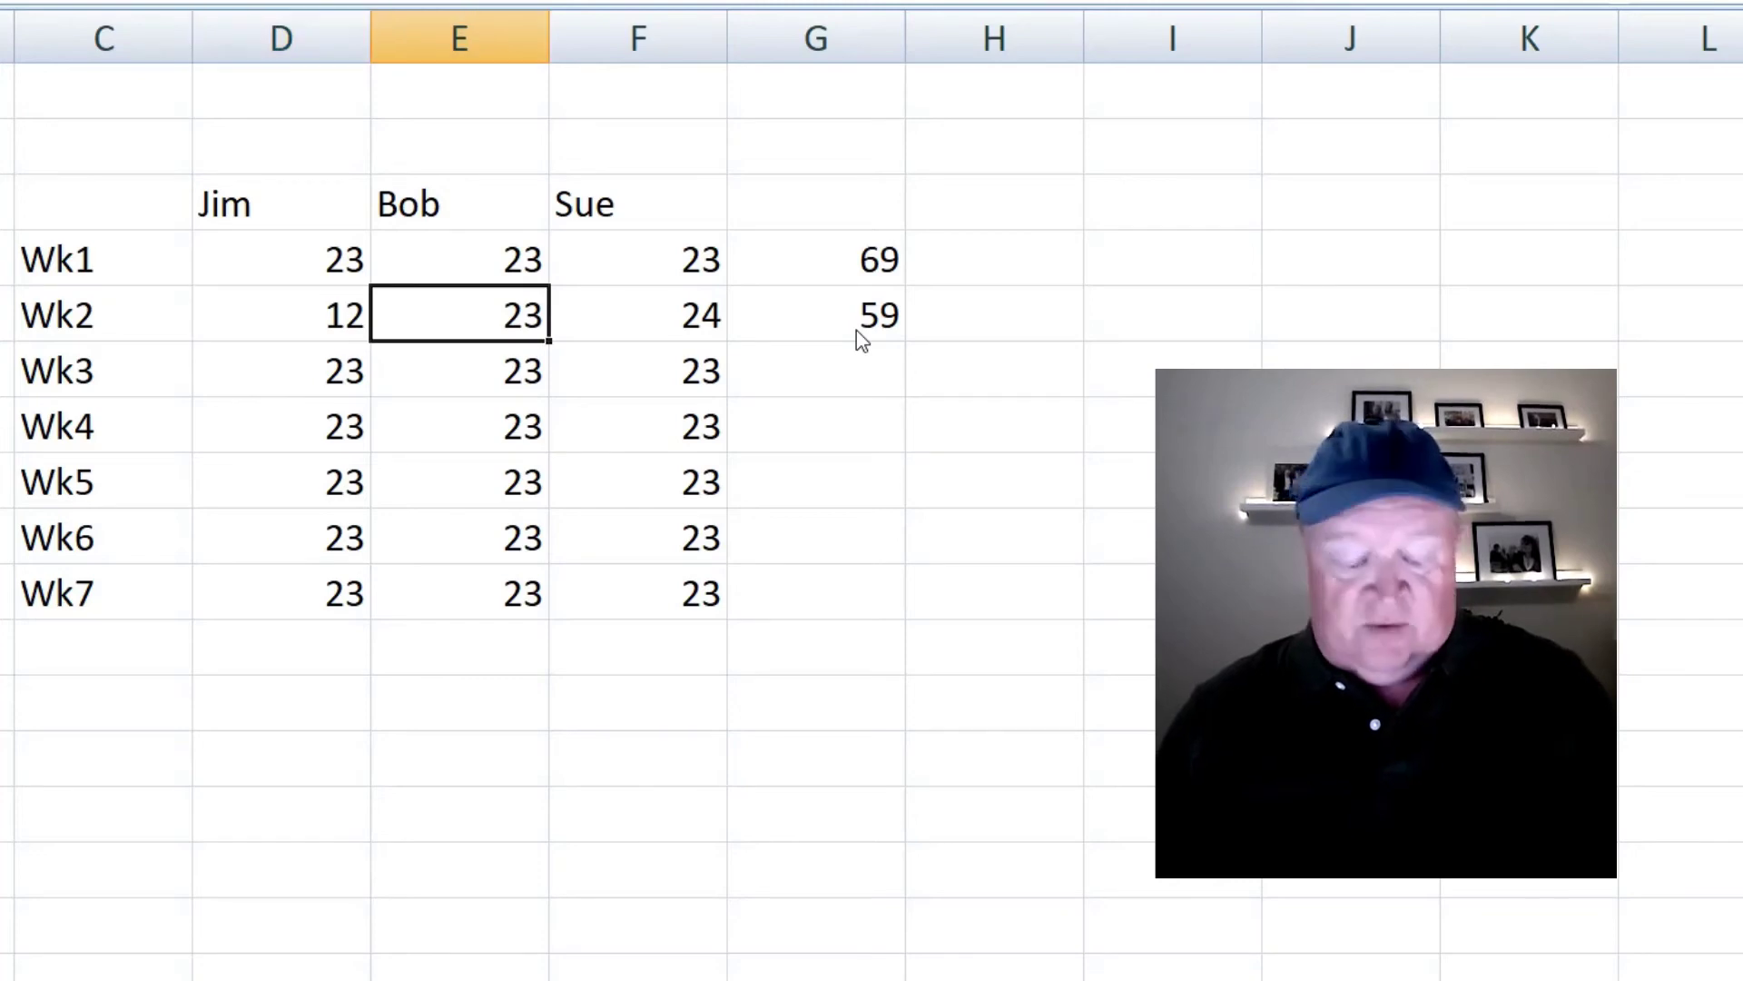
text(34)
key(Return)
key(Up)
key(Right)
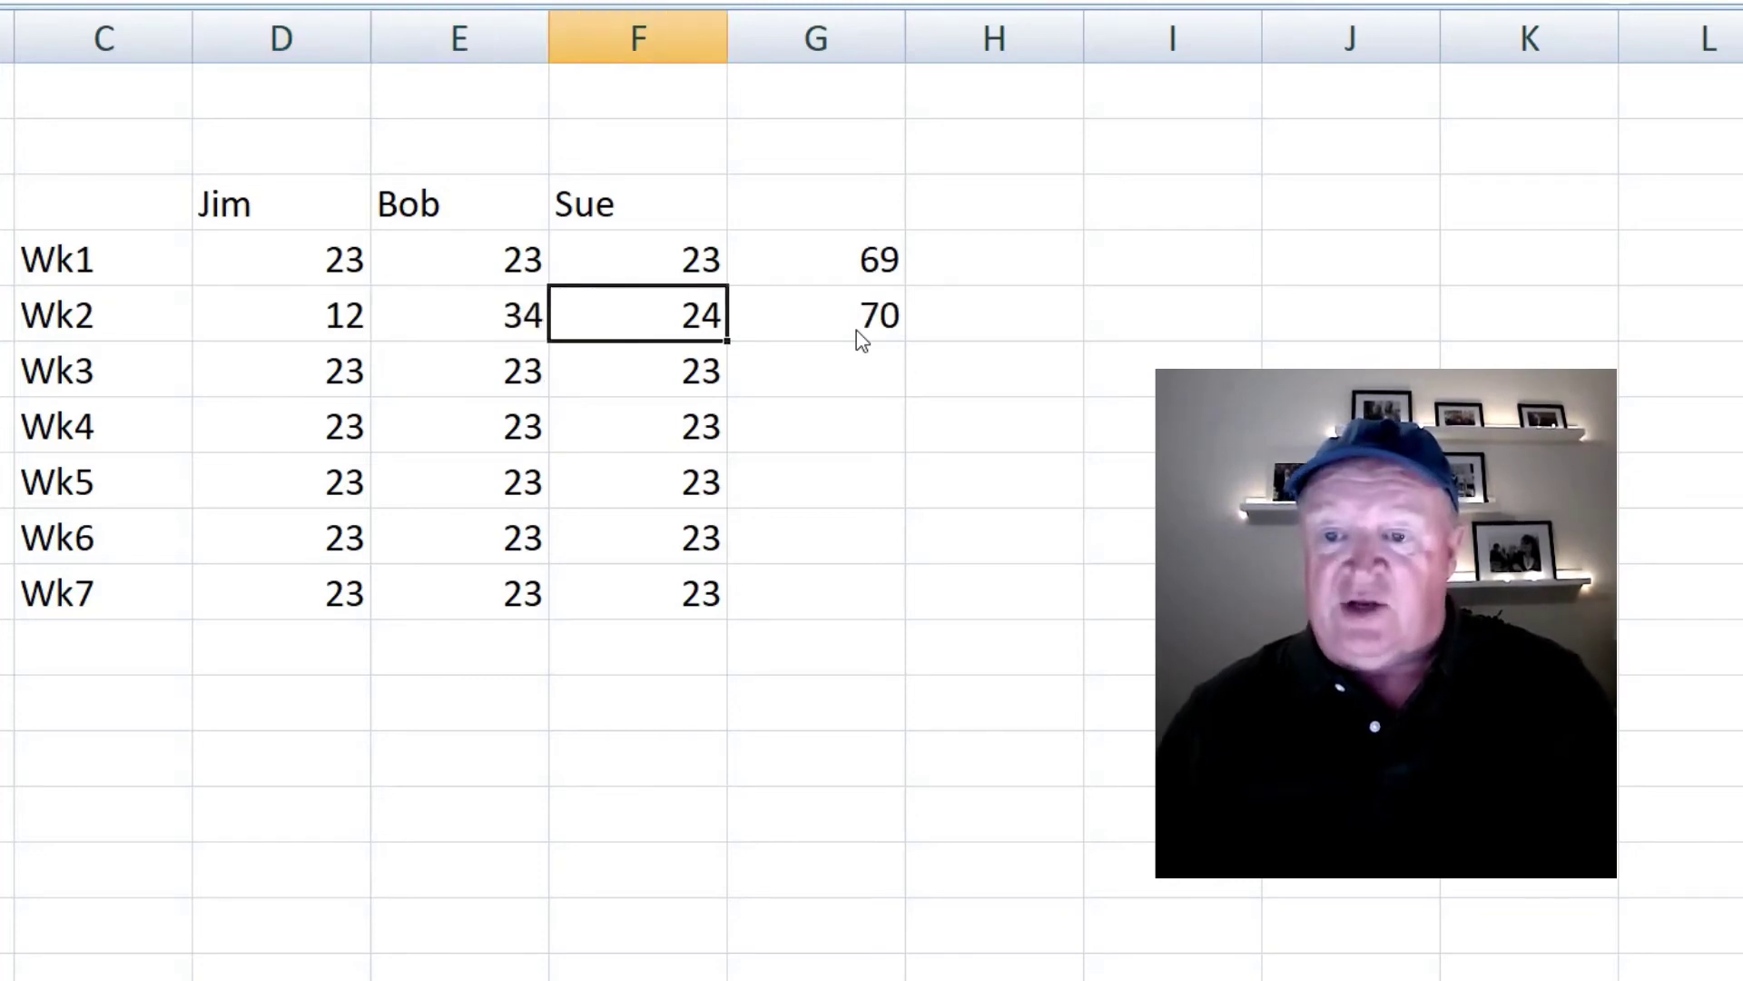
text(434)
key(Return)
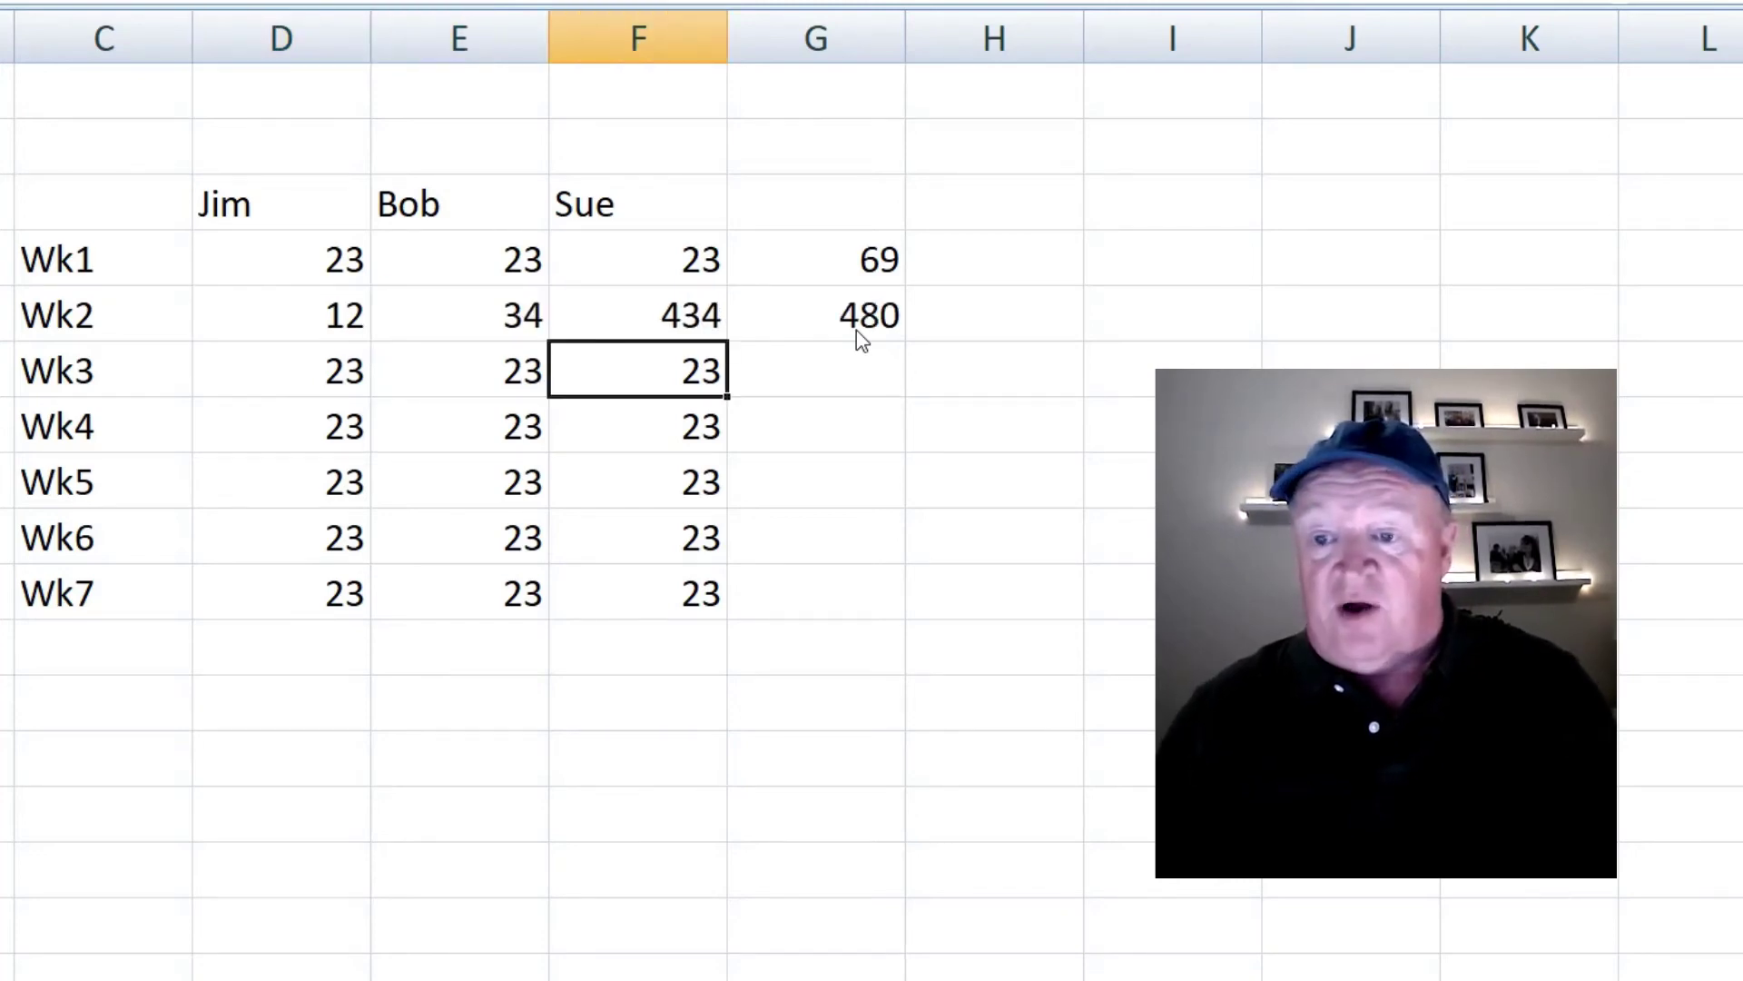
click(857, 329)
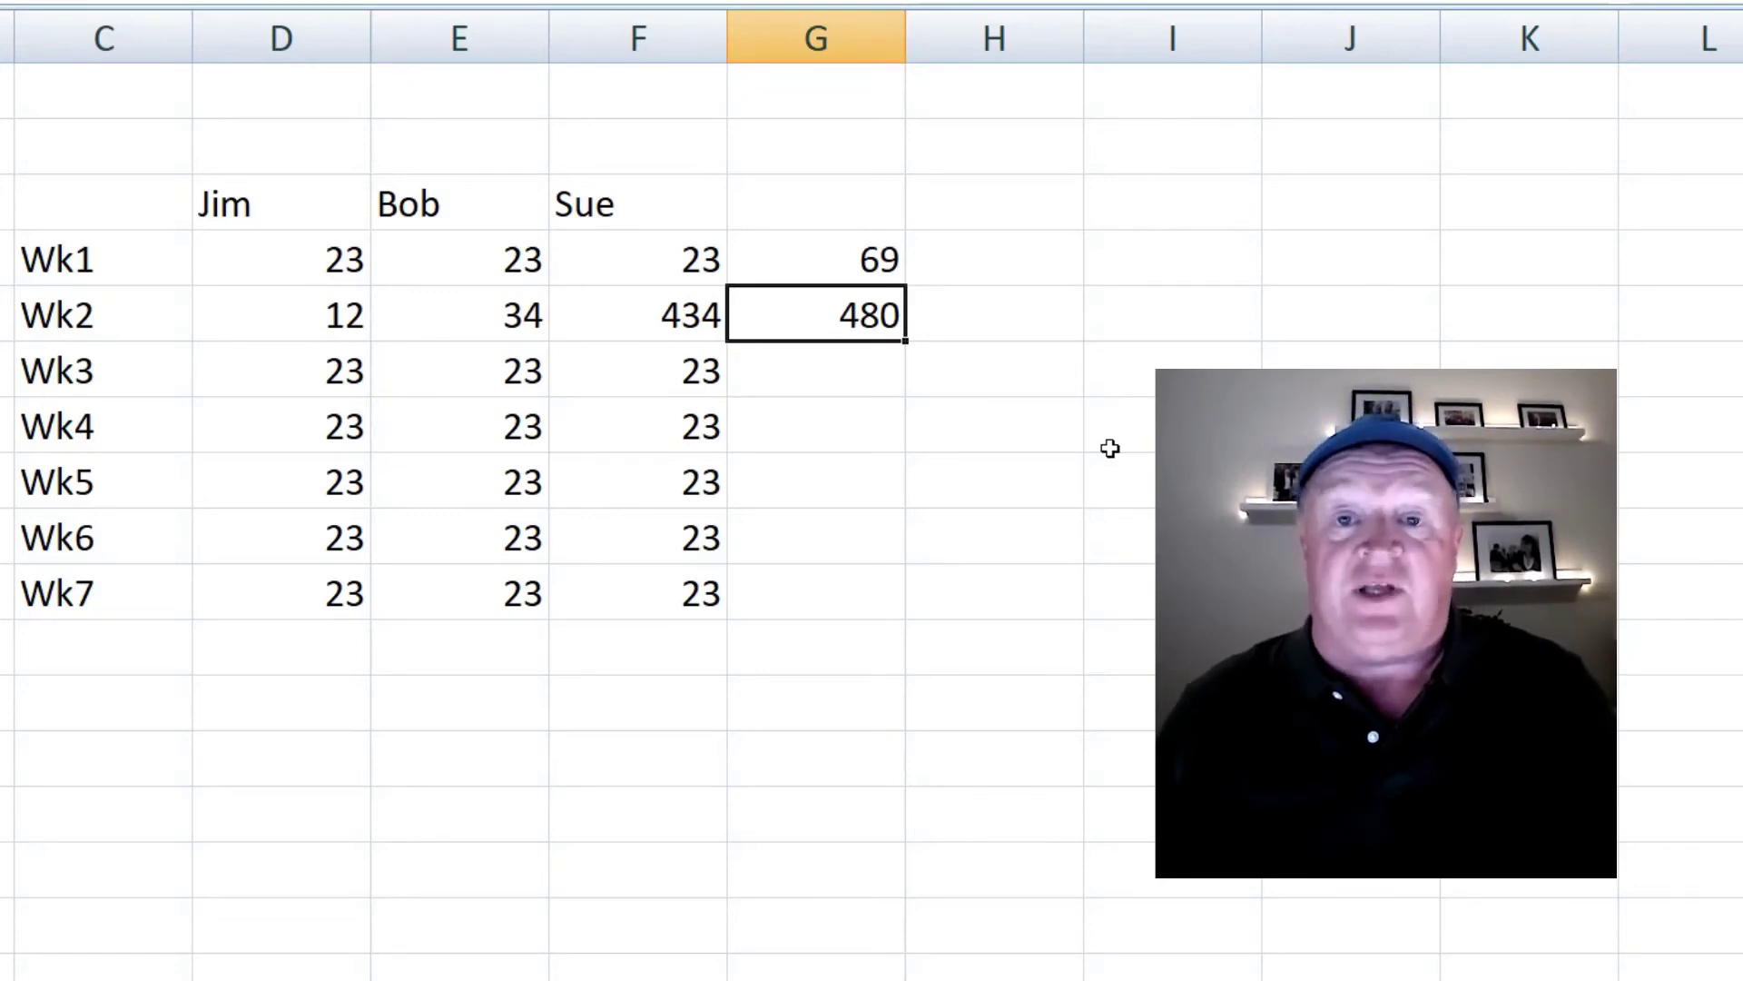
- Enter =SUM(D6:F6) in G6 by dragging across the Wk3 values, giving 69
click(847, 378)
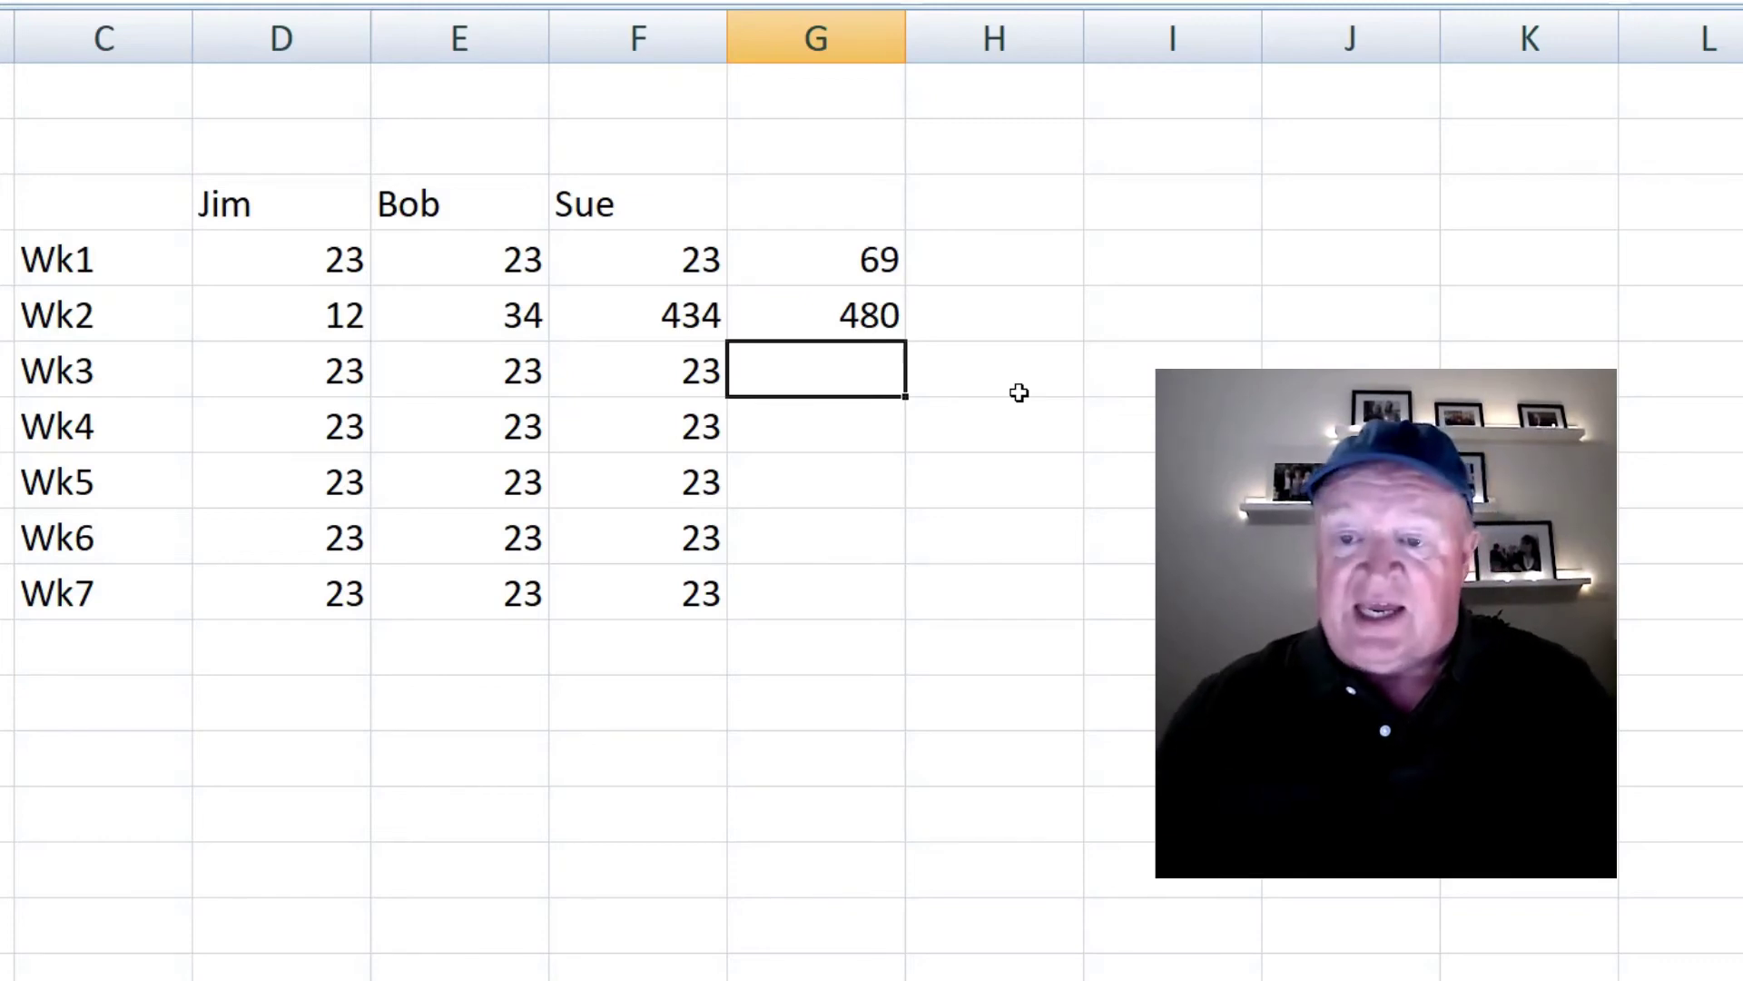
text(=)
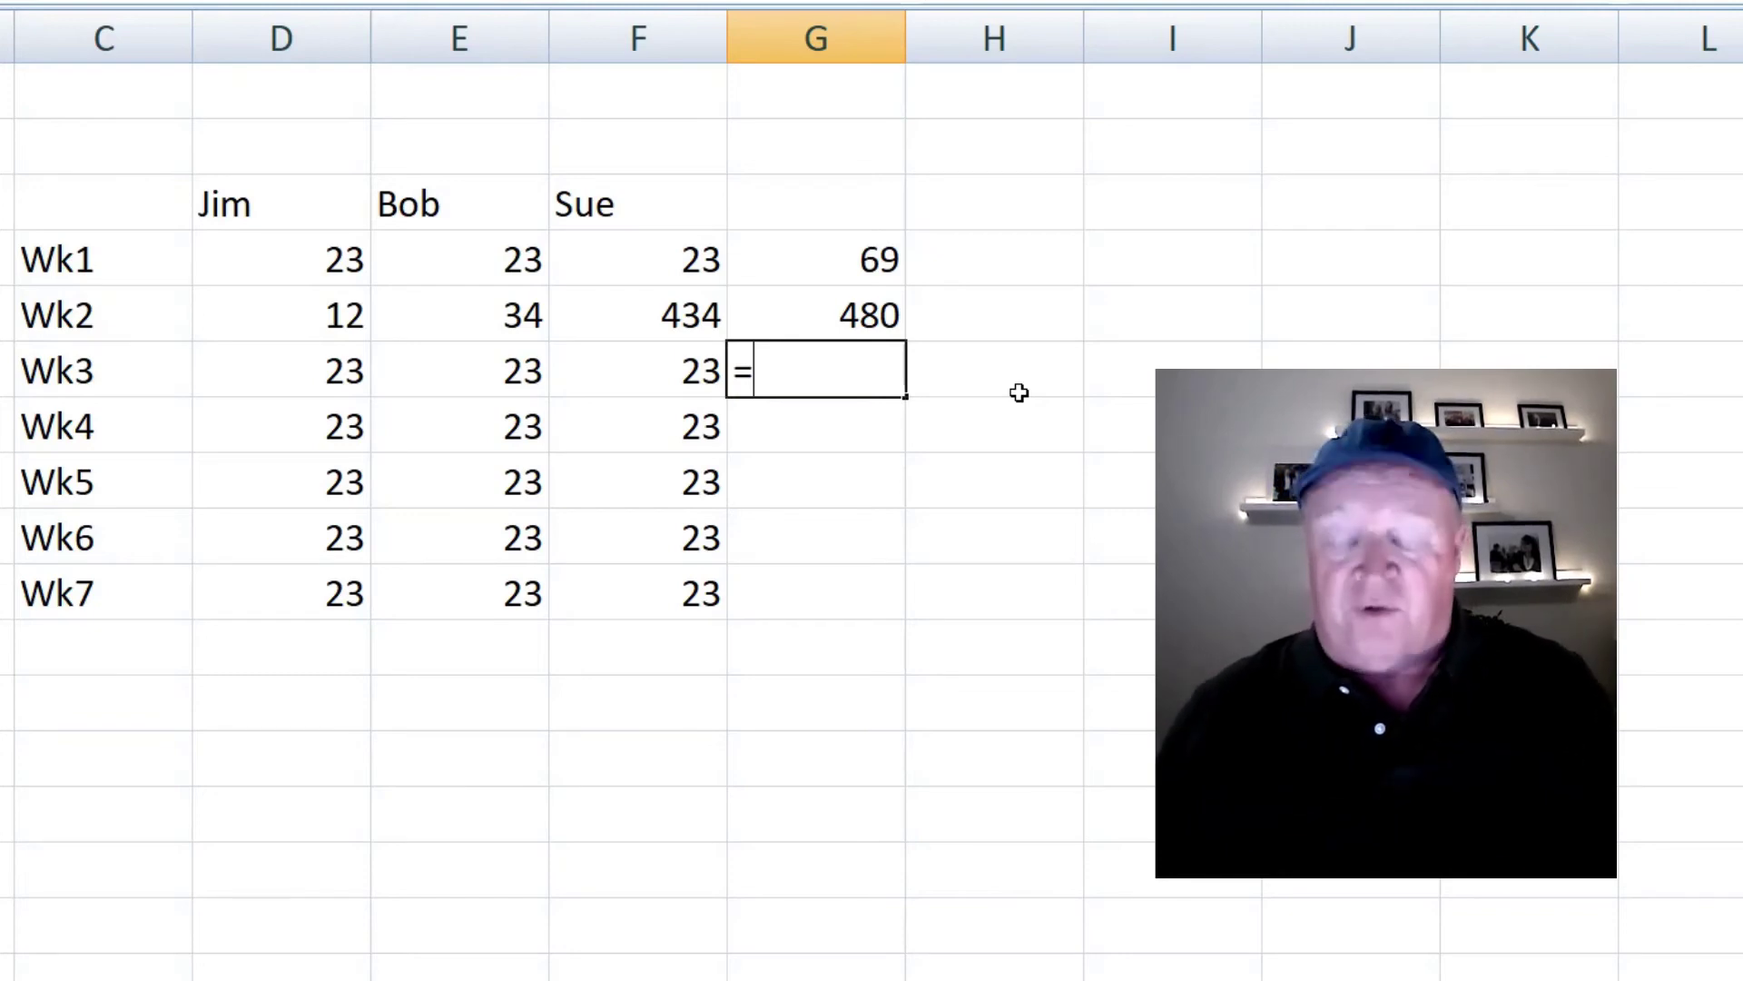
text(sum)
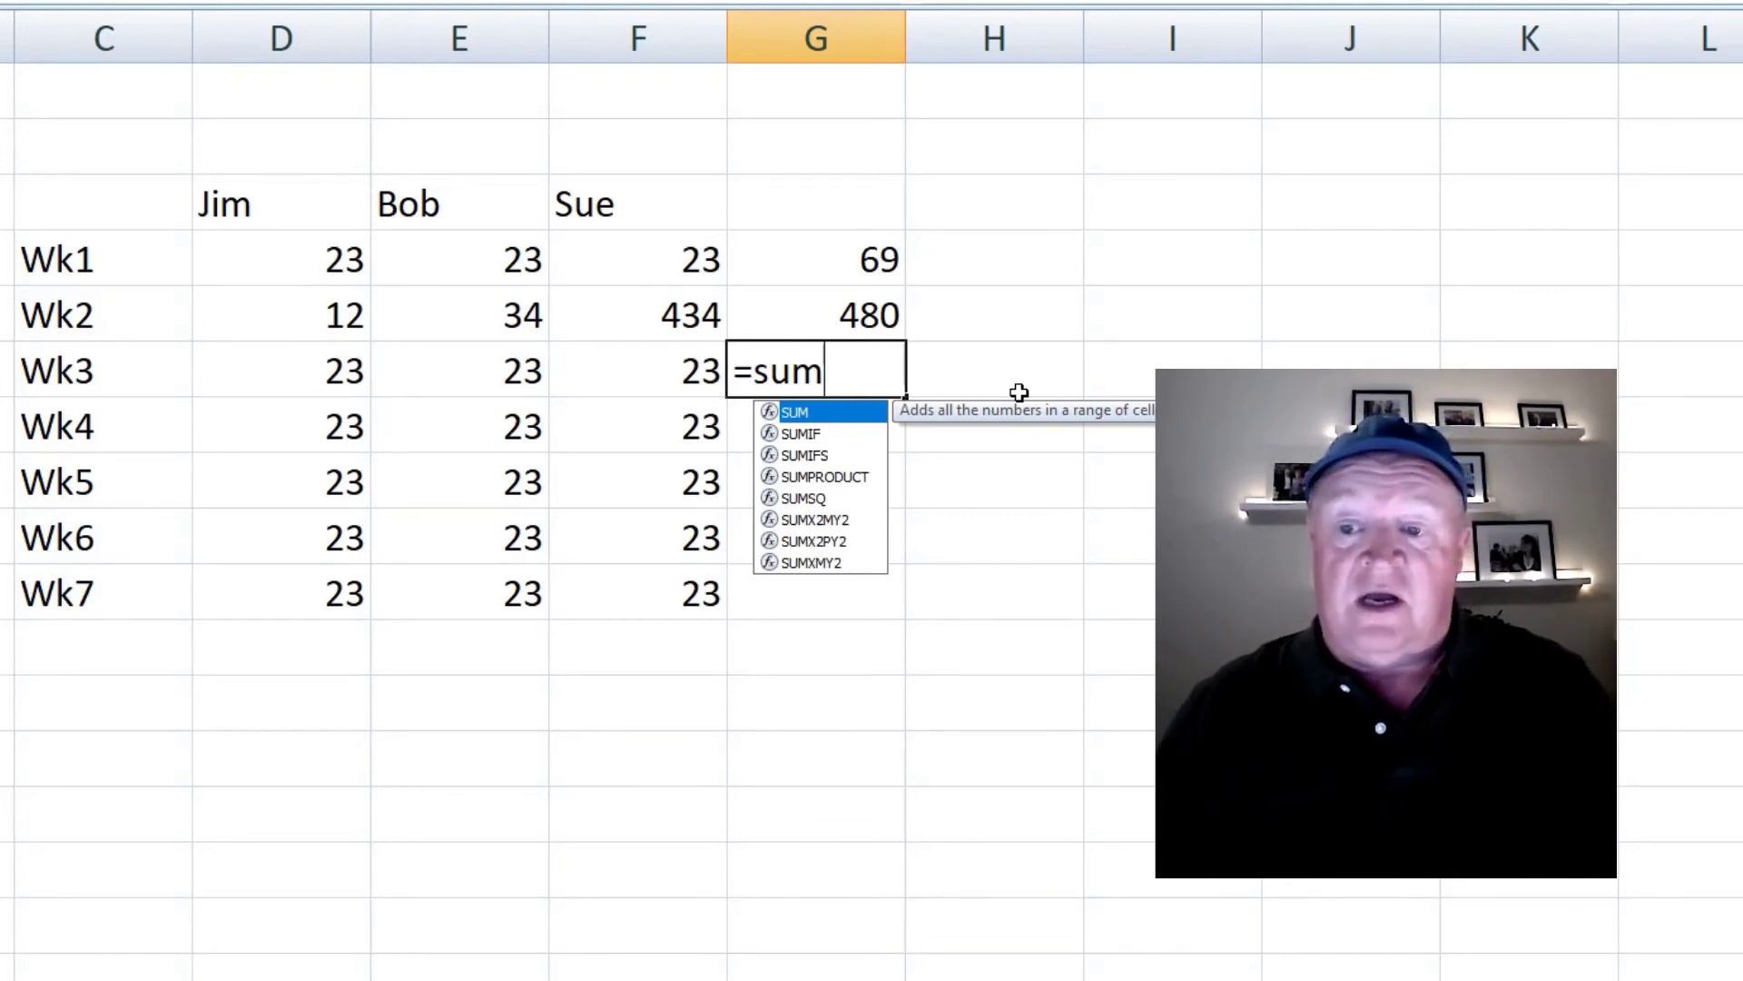
text(()
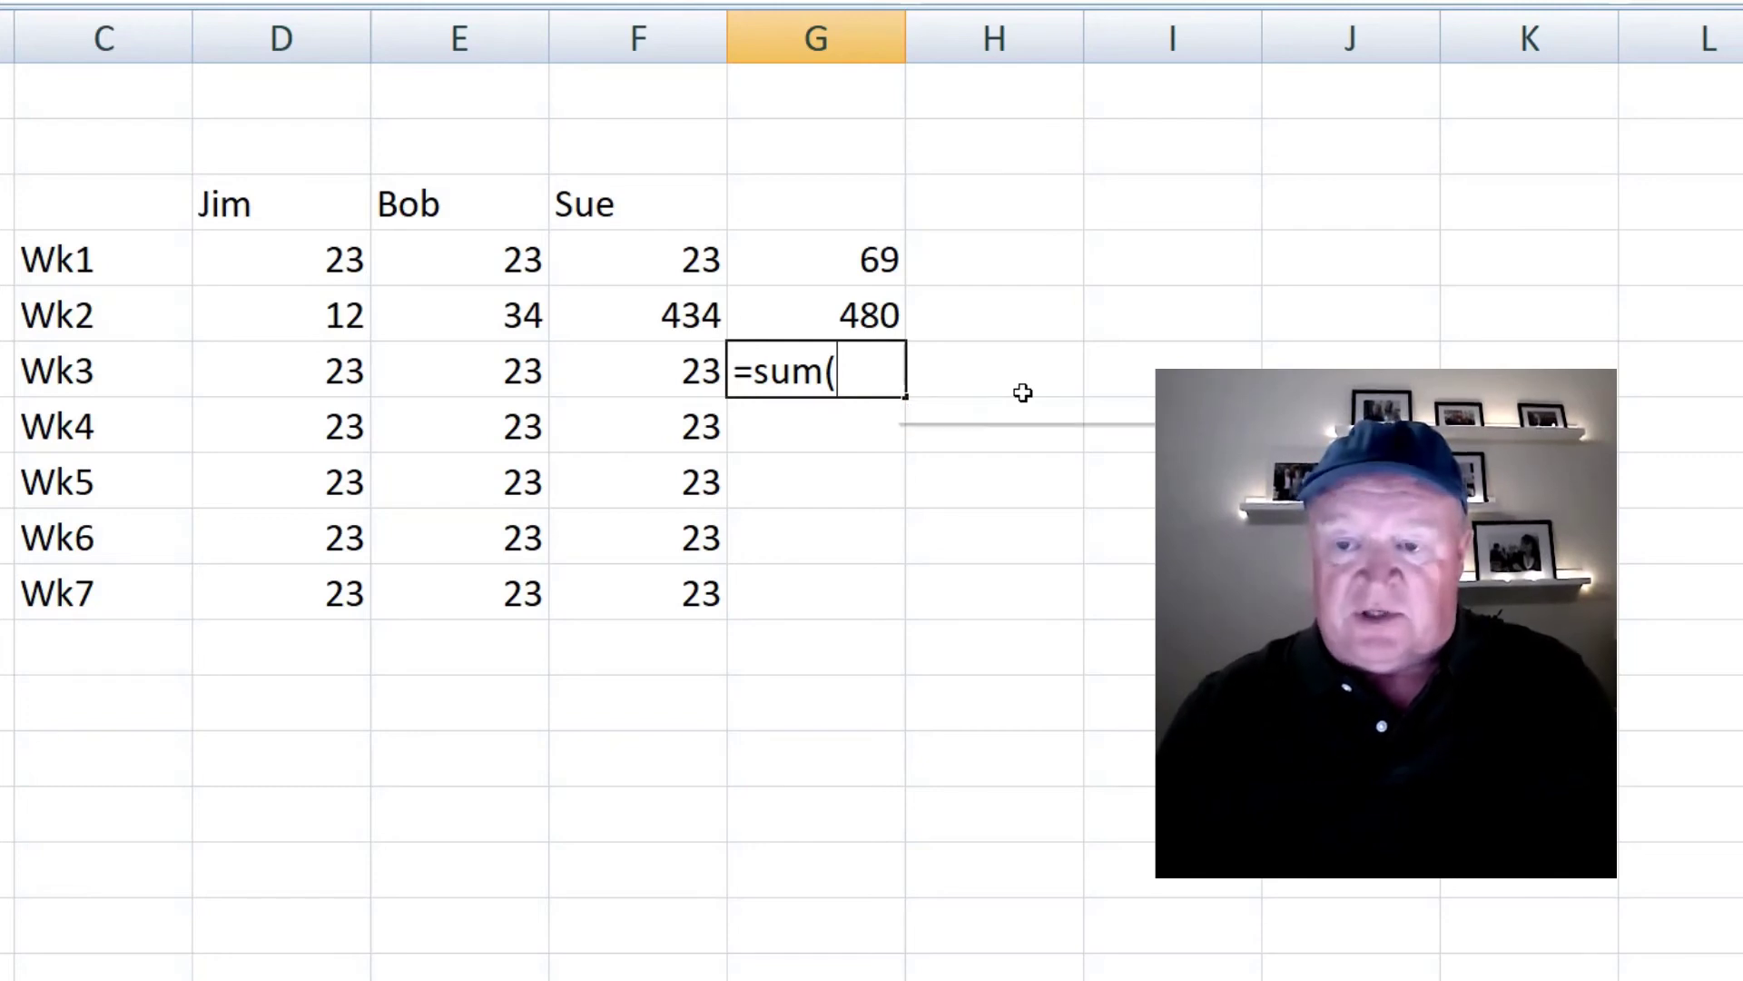
key(BackSpace)
key(BackSpace)
key(BackSpace)
key(BackSpace)
key(BackSpace)
text(=)
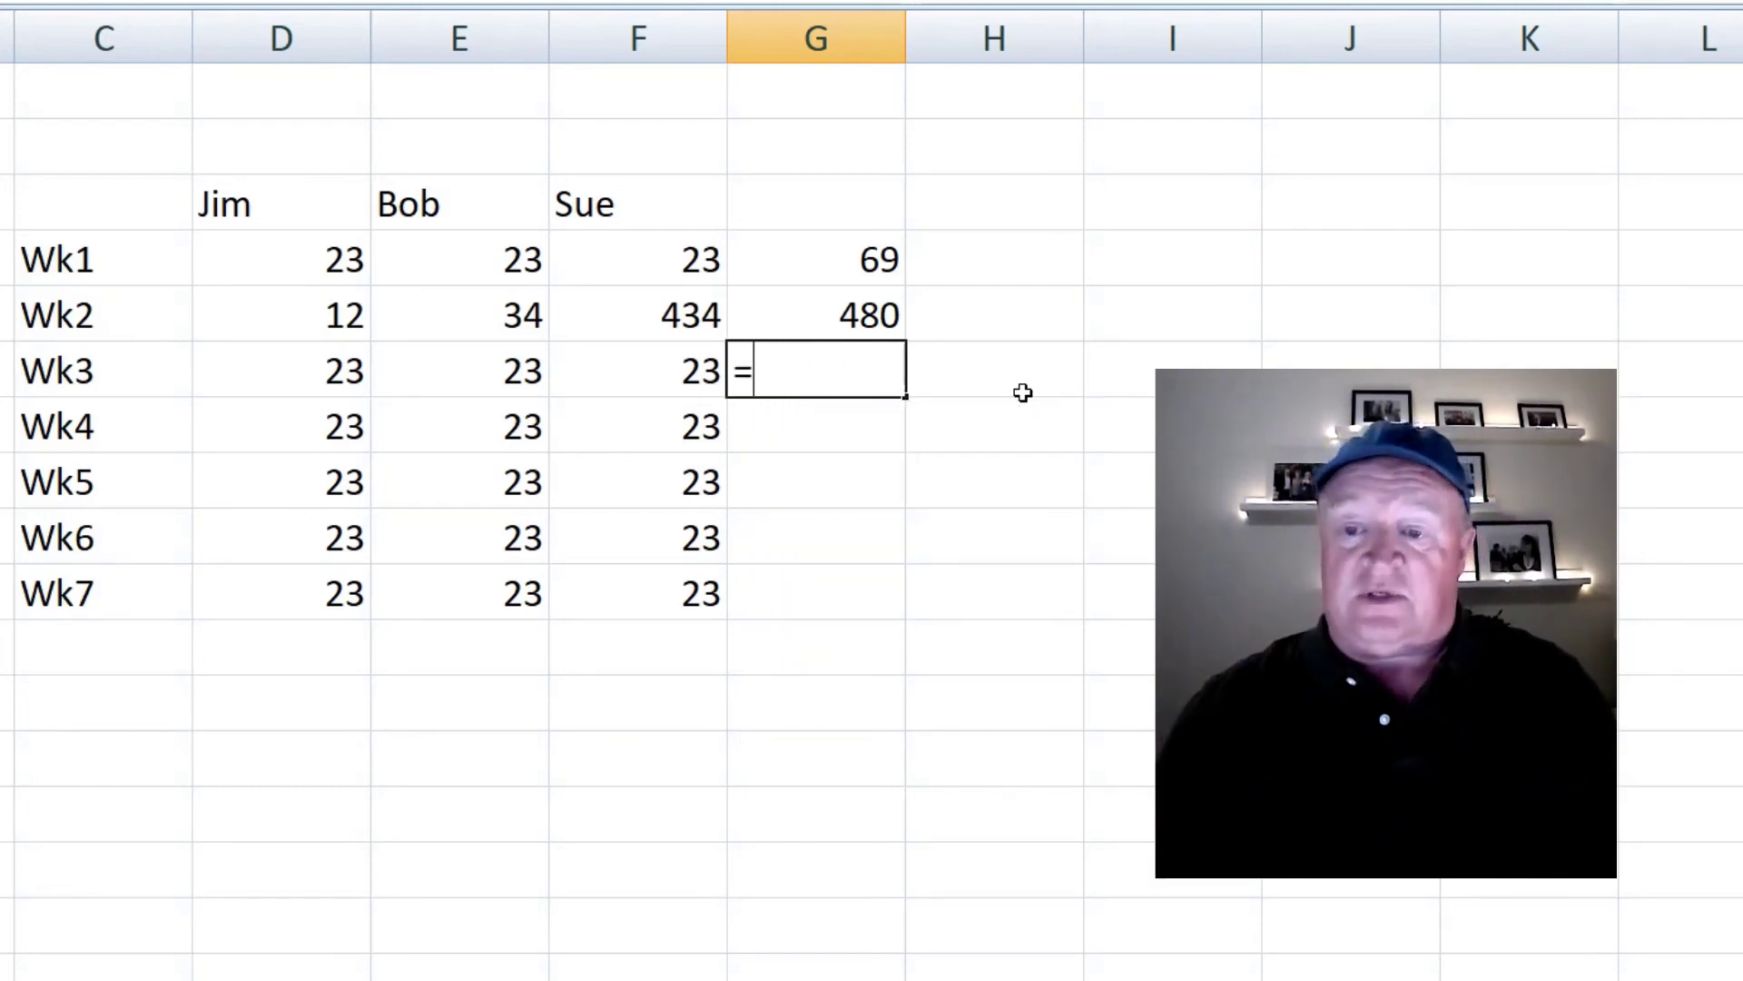
text(sum)
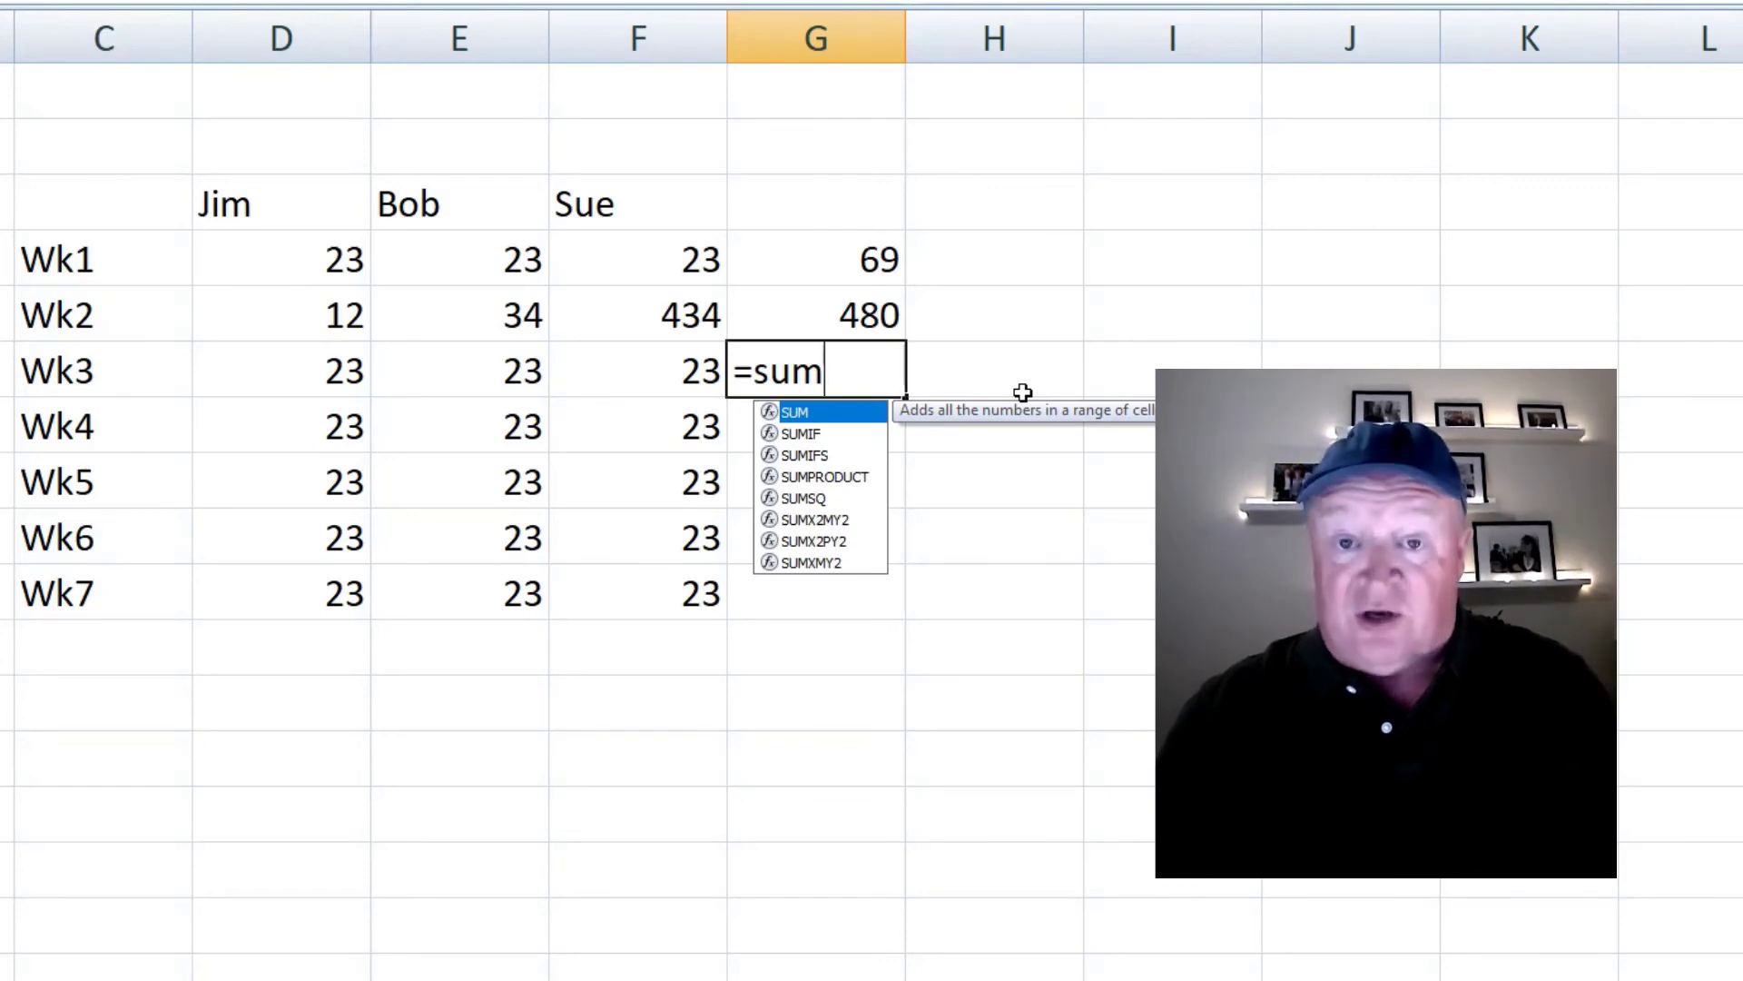
text(()
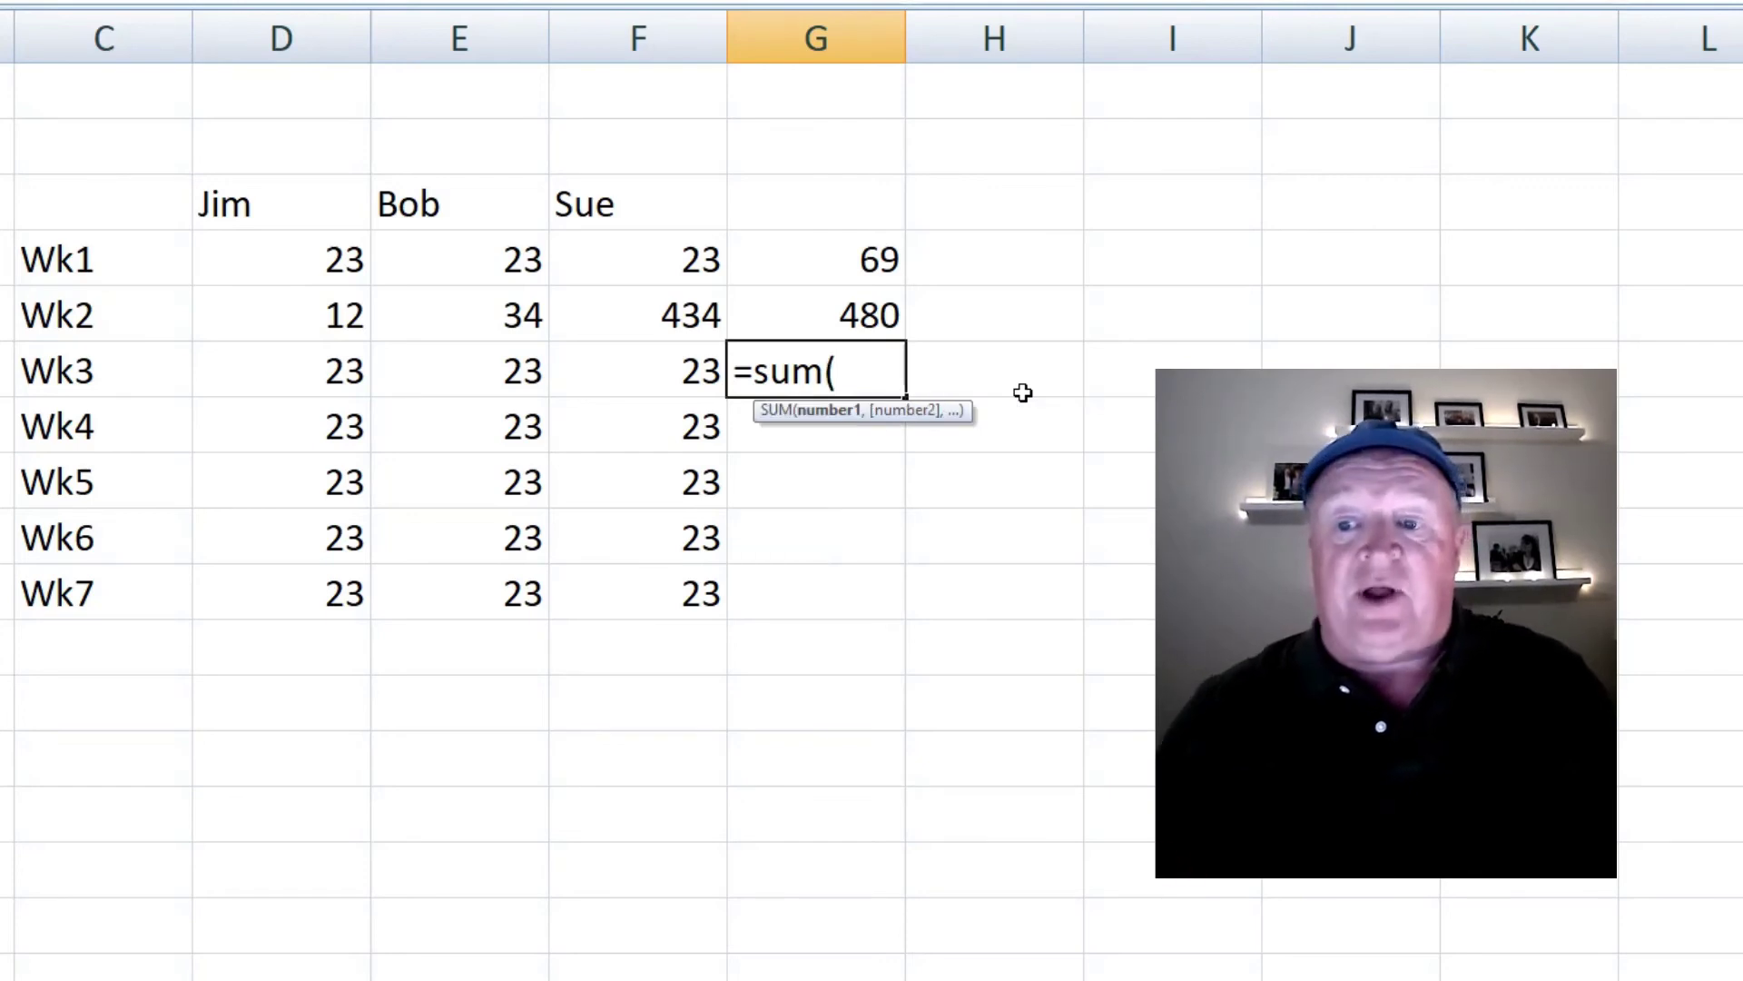
drag(288, 377, 630, 373)
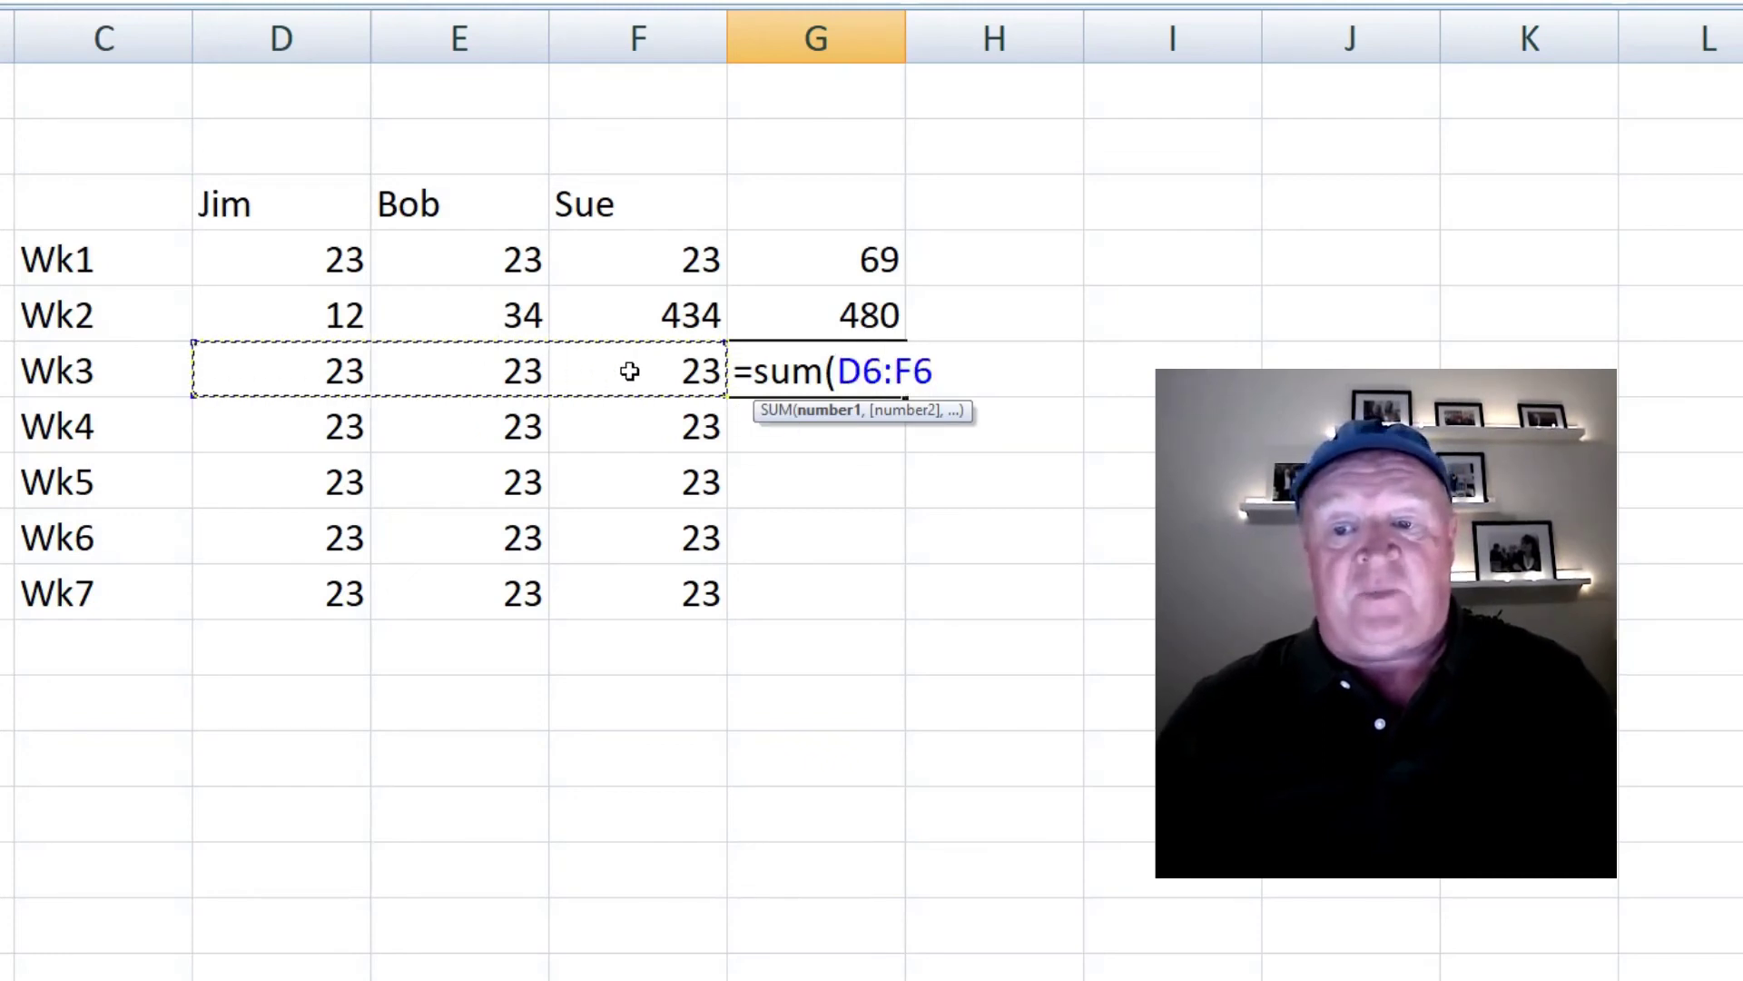
text())
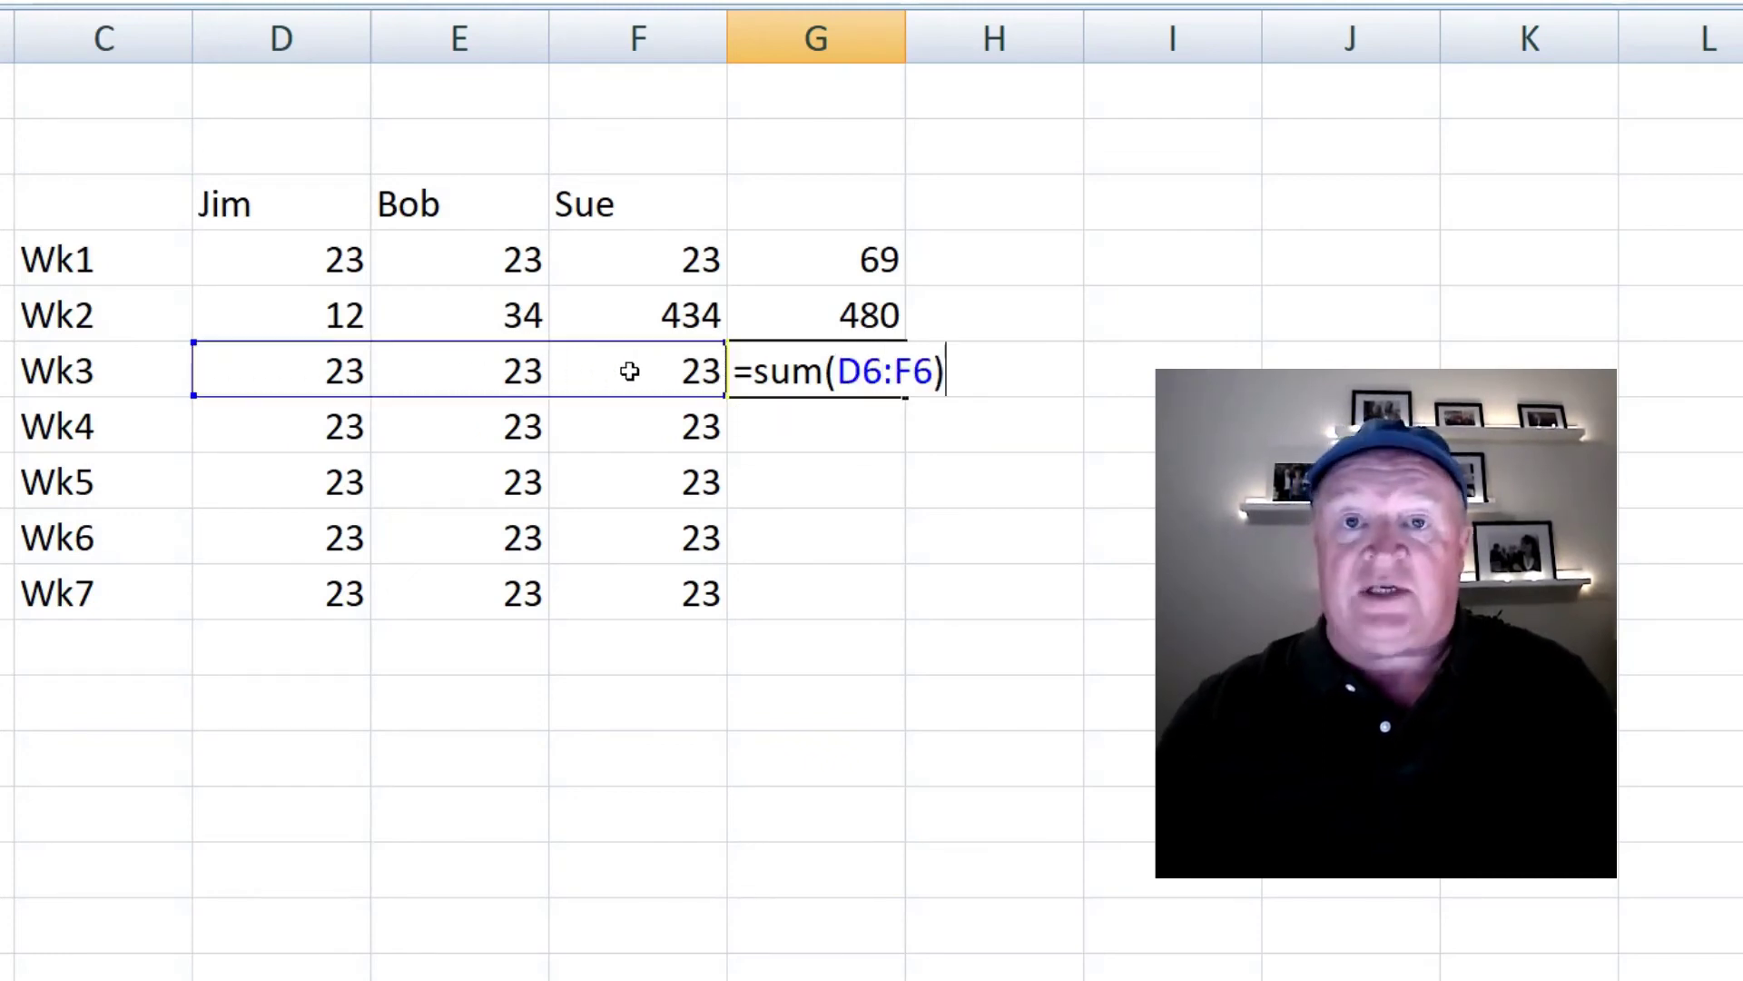
key(Return)
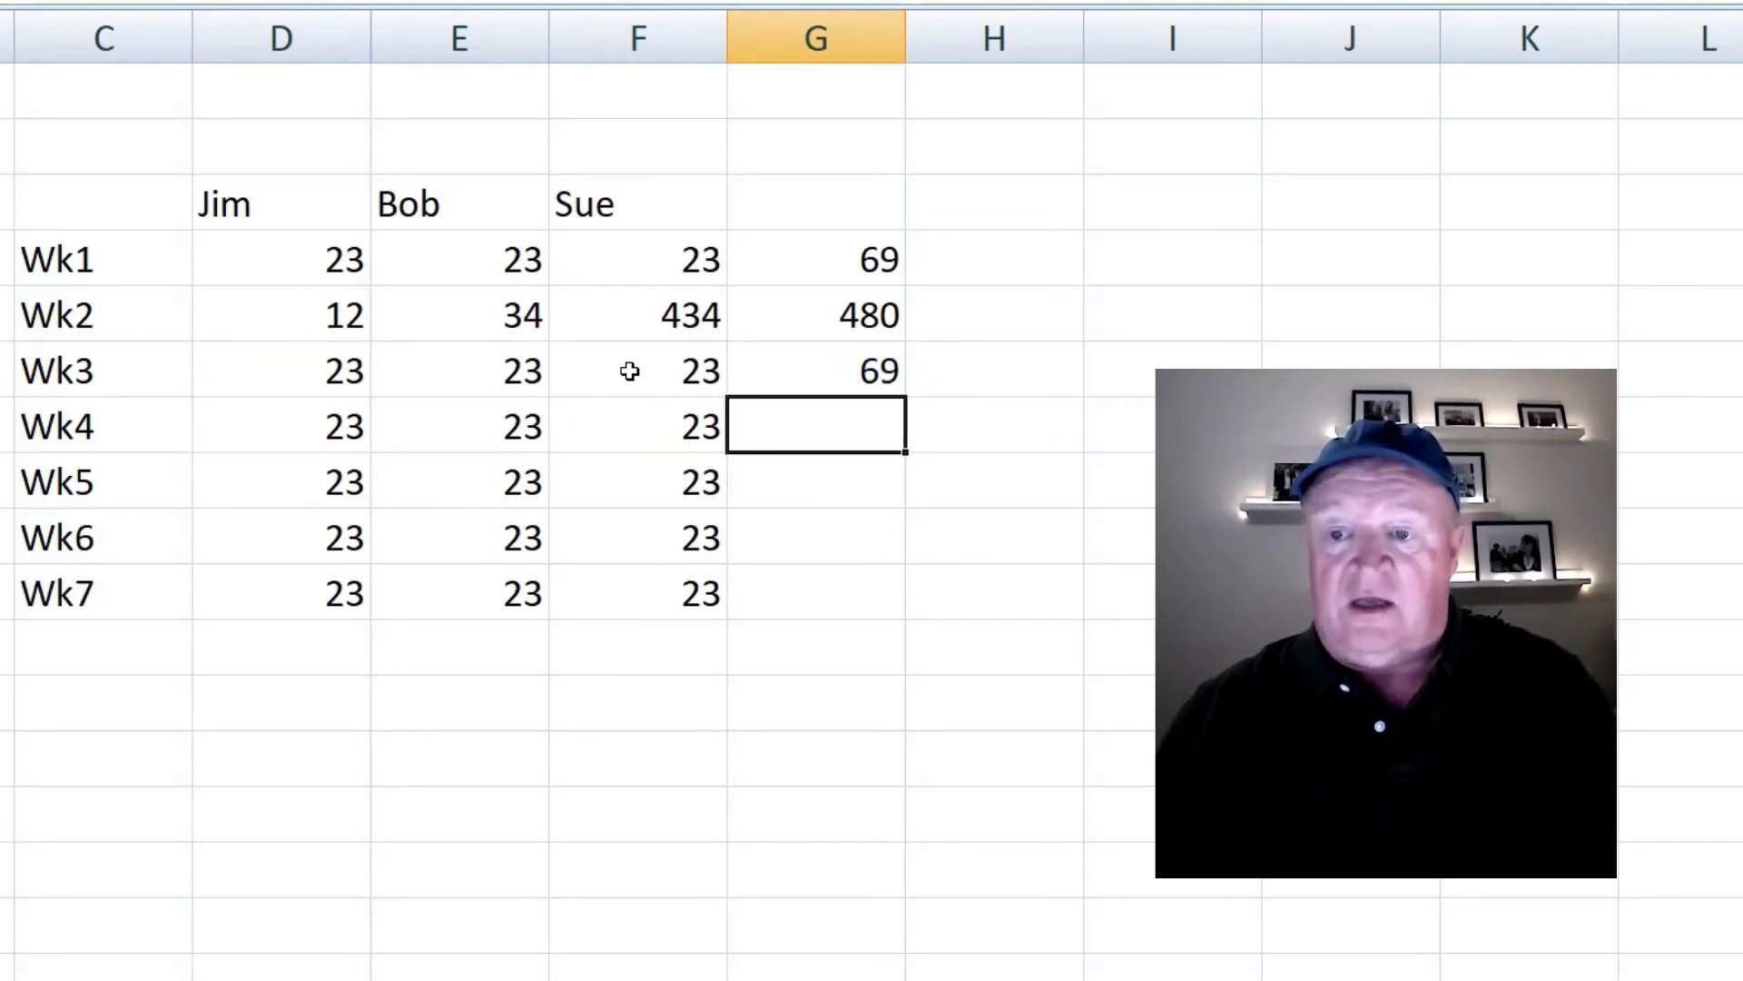
- Step through the Wk2 and Wk3 totals and the Wk3 values to review them
key(Up)
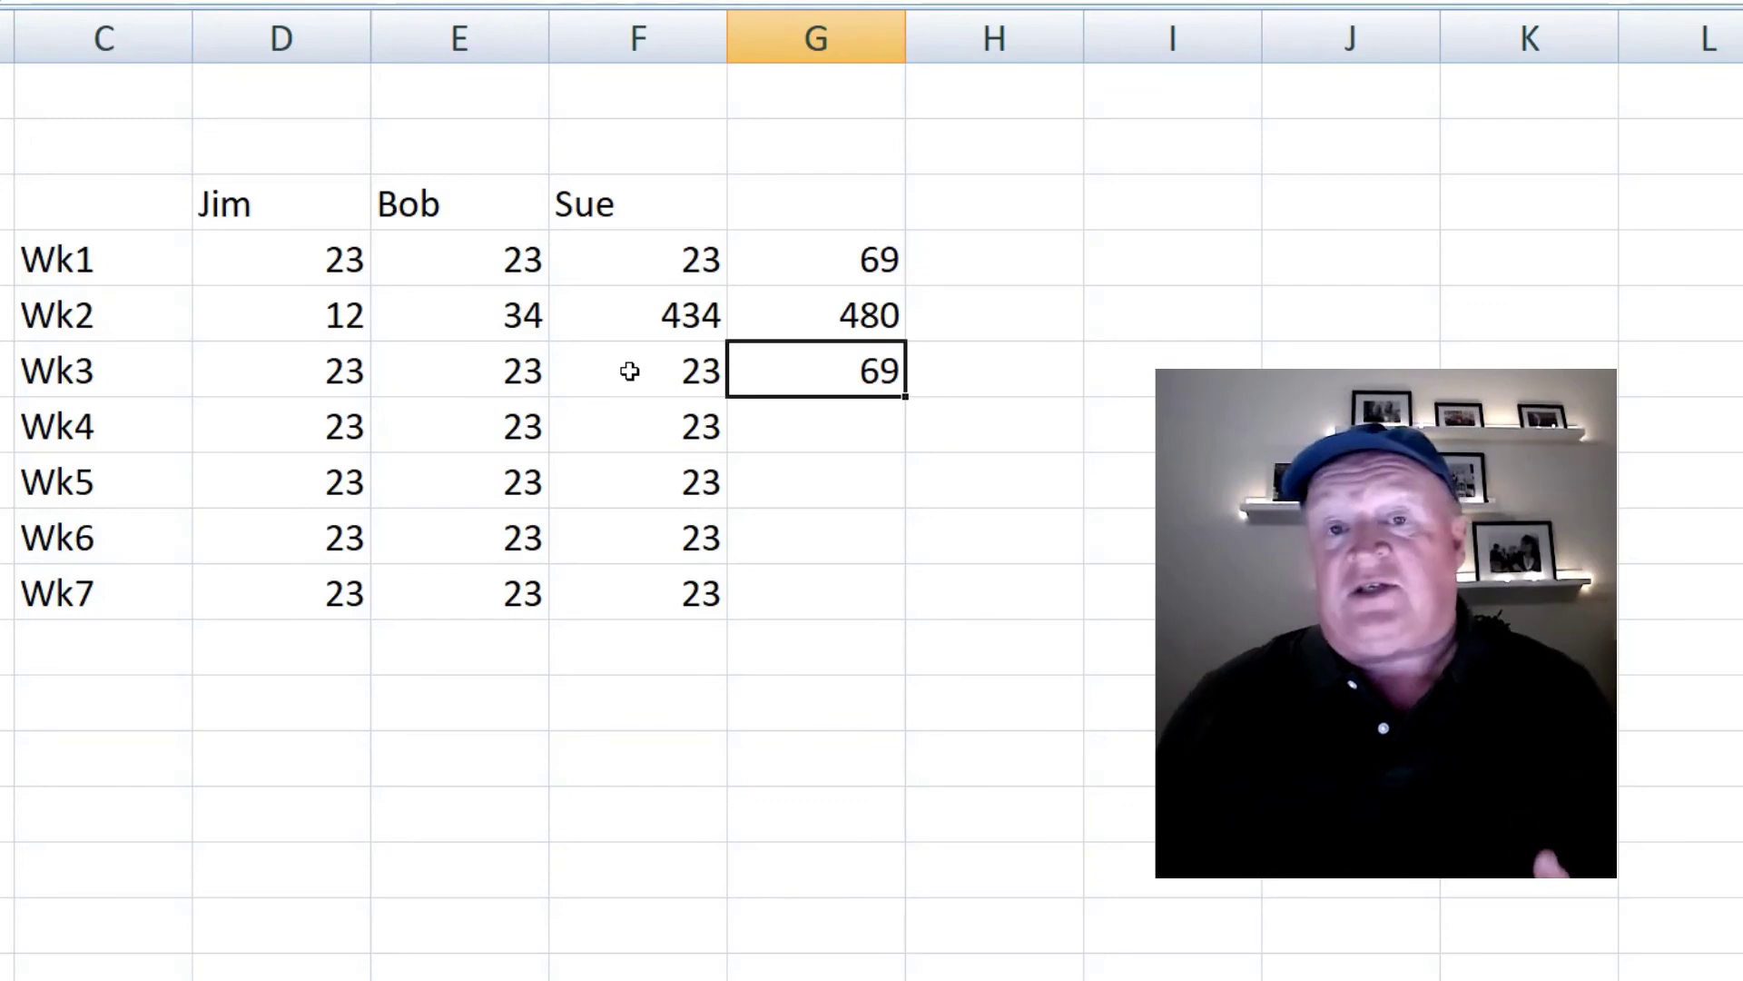
key(Up)
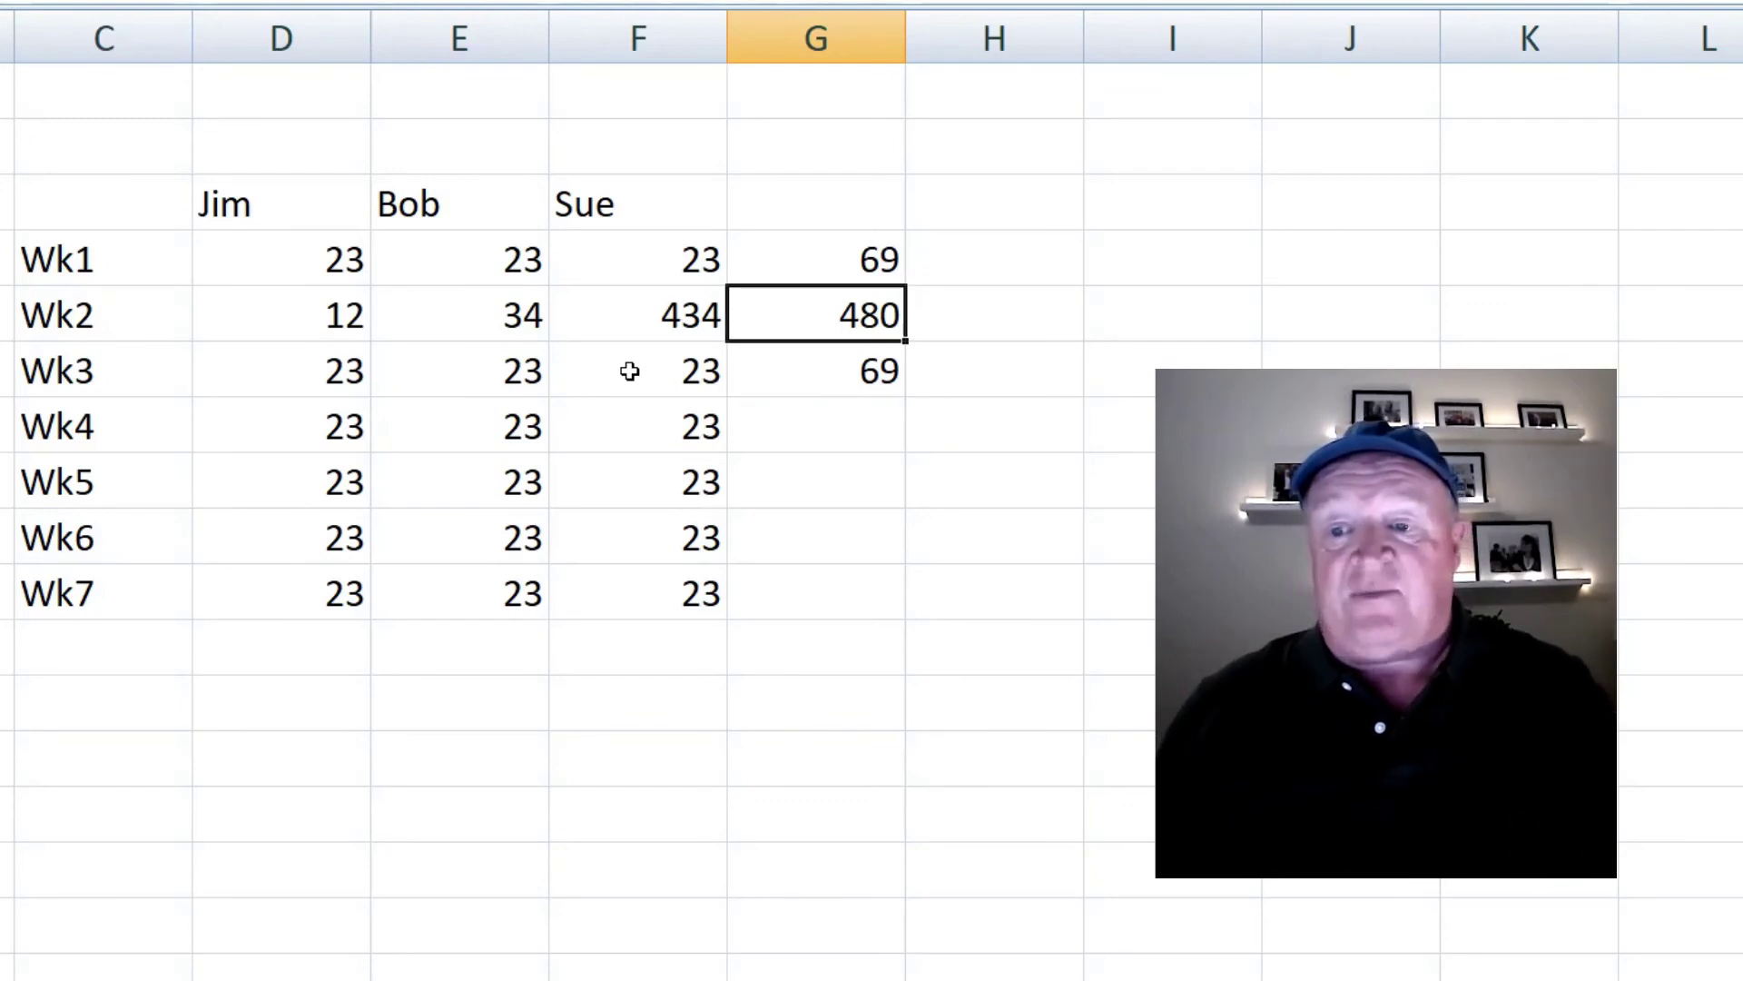
key(Down)
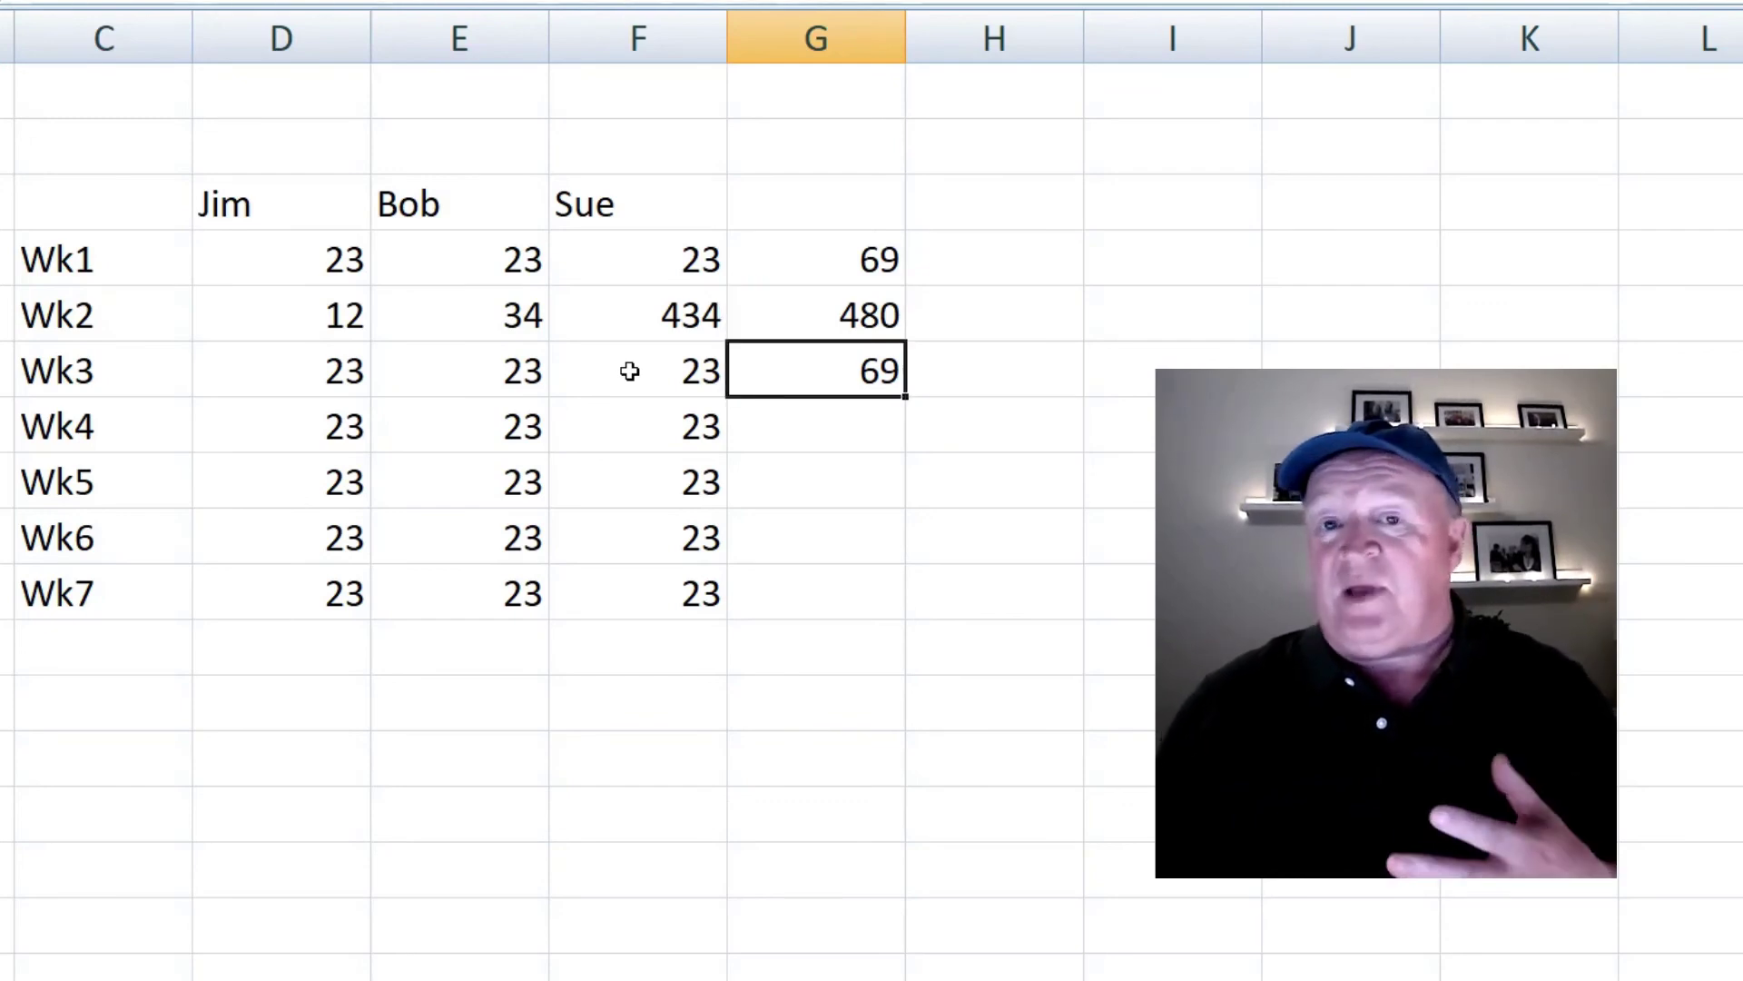
key(Left)
key(Left)
key(Left)
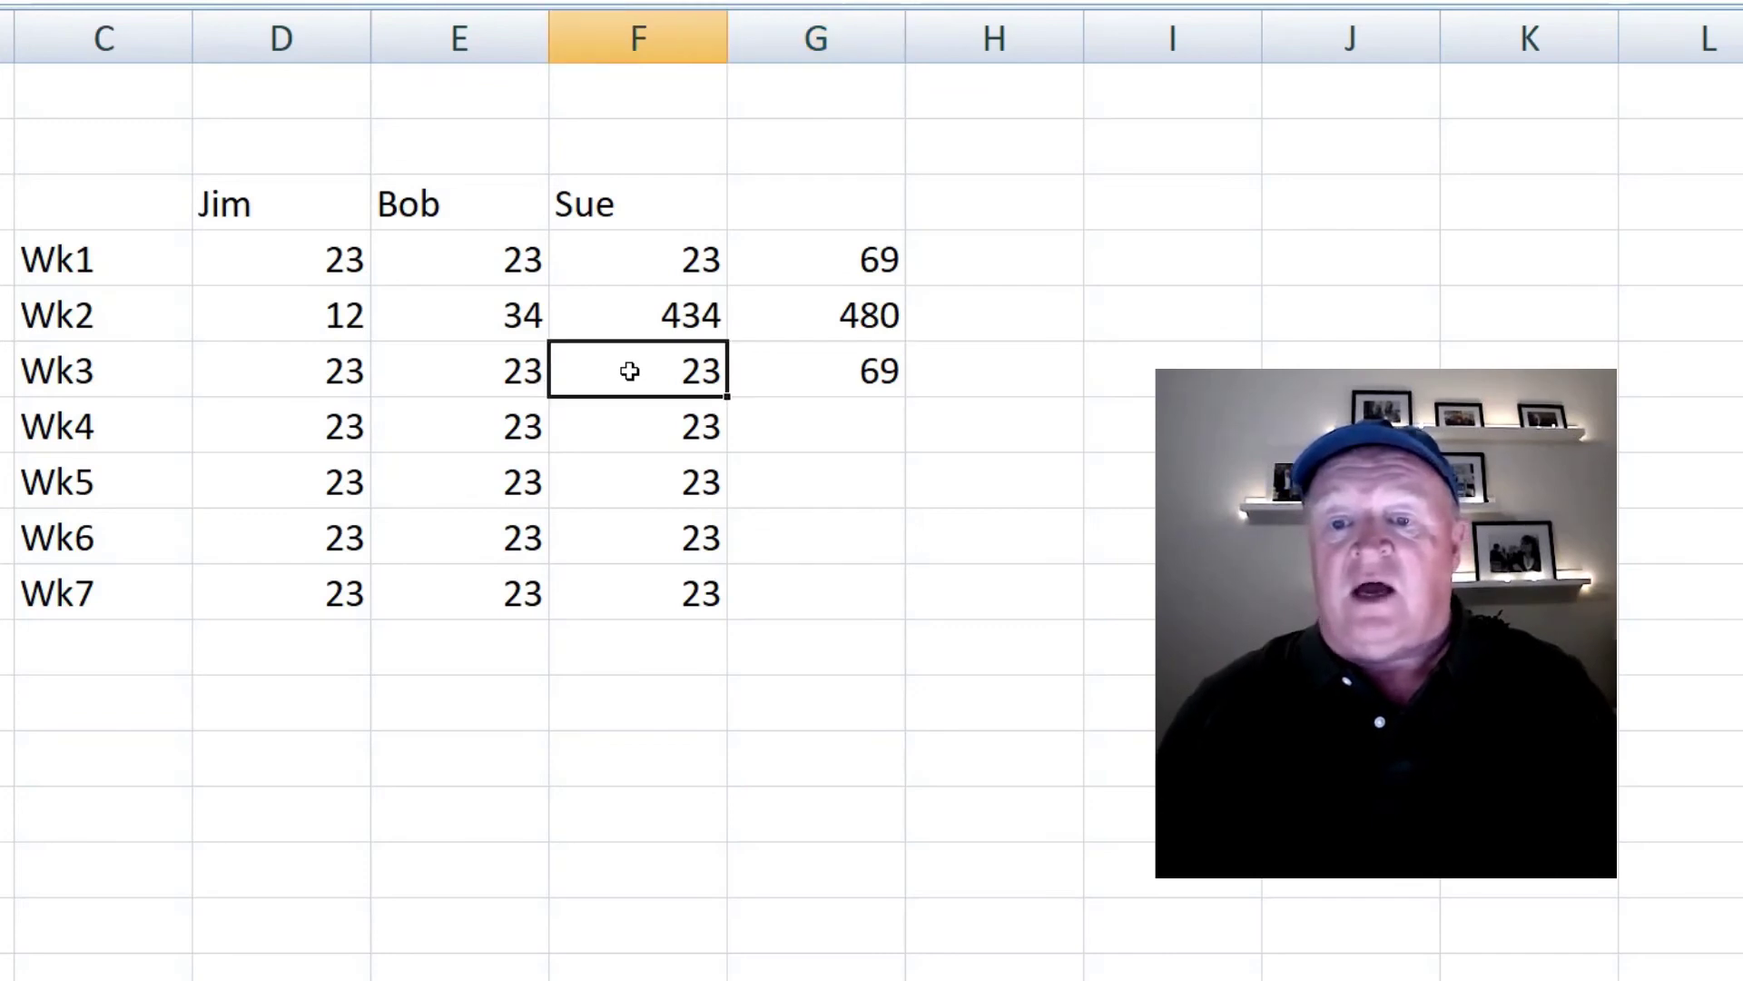
key(Right)
key(Right)
key(Left)
key(Left)
key(Right)
key(Right)
key(Right)
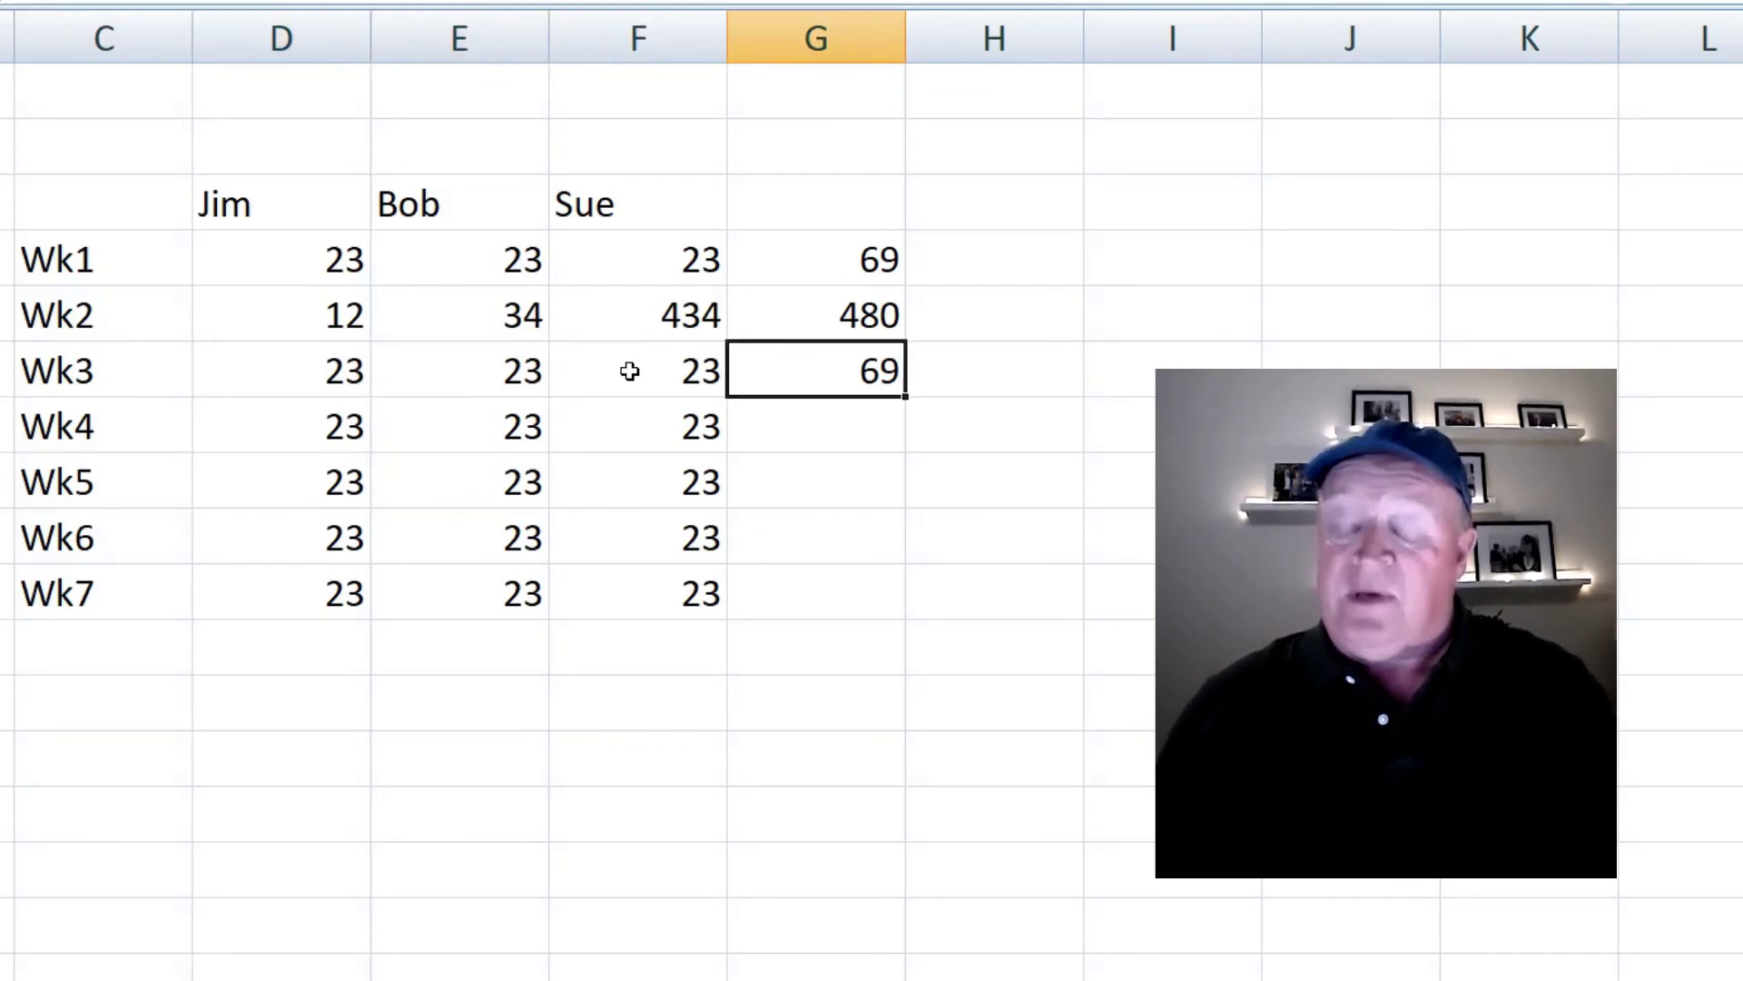
- Retype G5 as =D5+E5+F5 using Jim's, Bob's and Sue's Wk2 cells
key(Up)
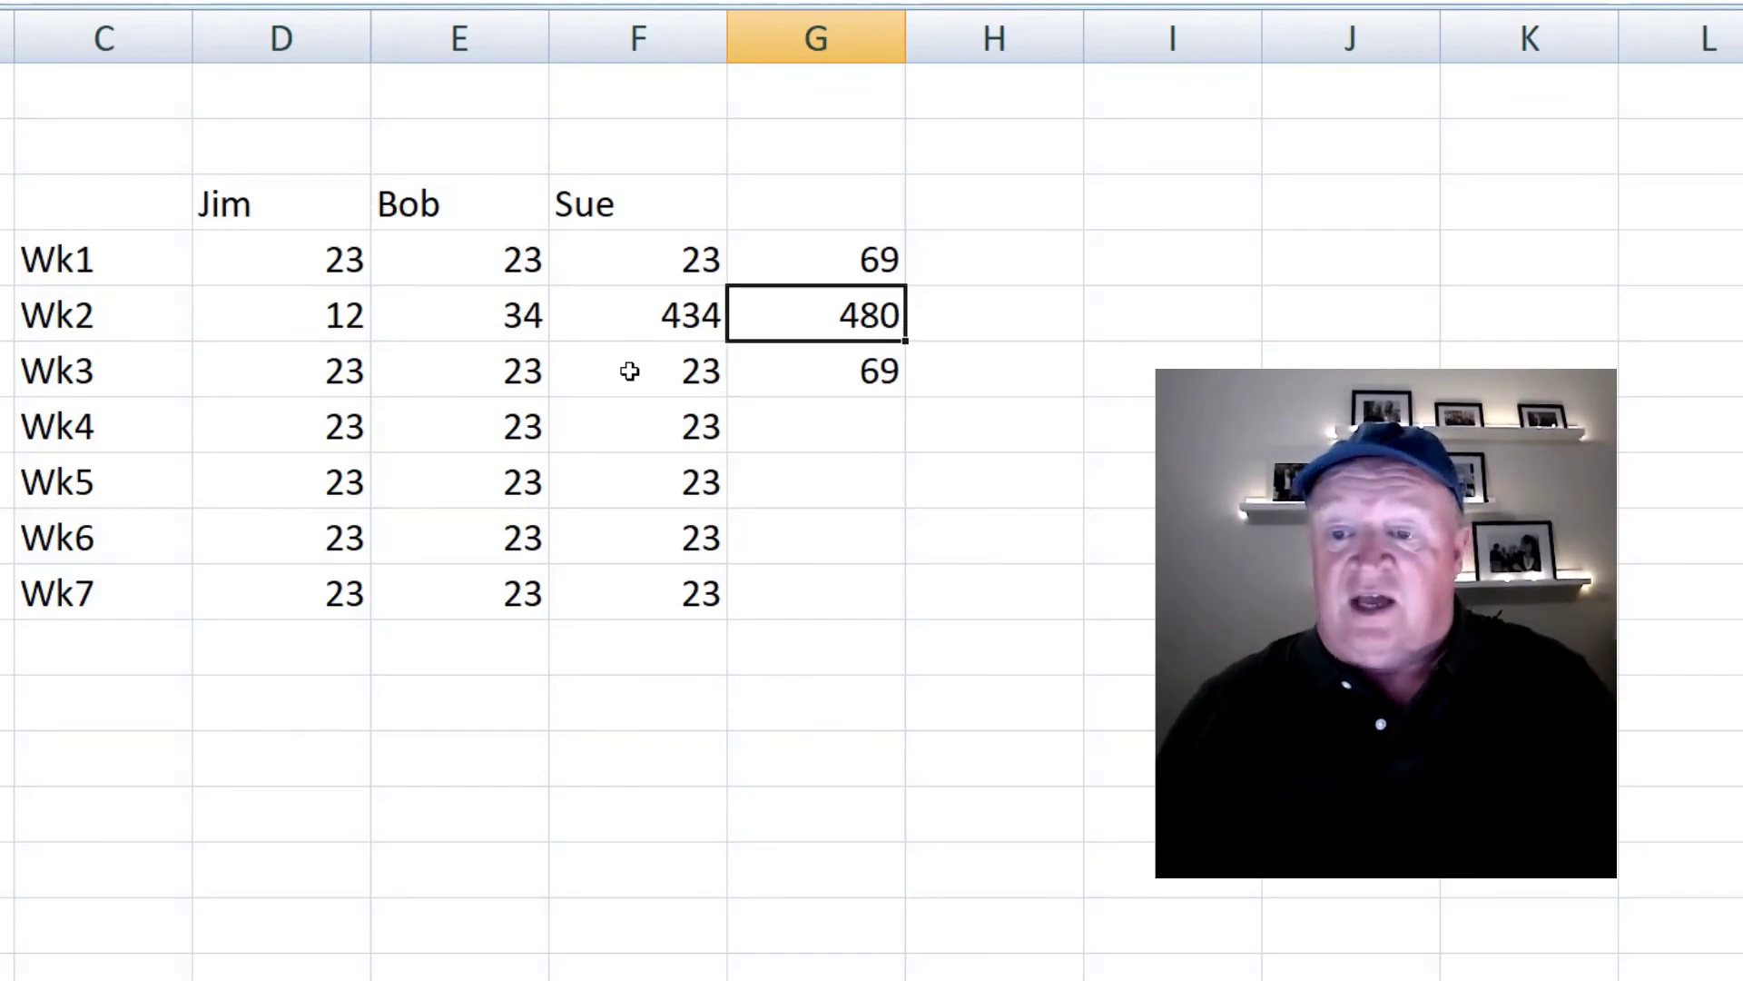
text(=)
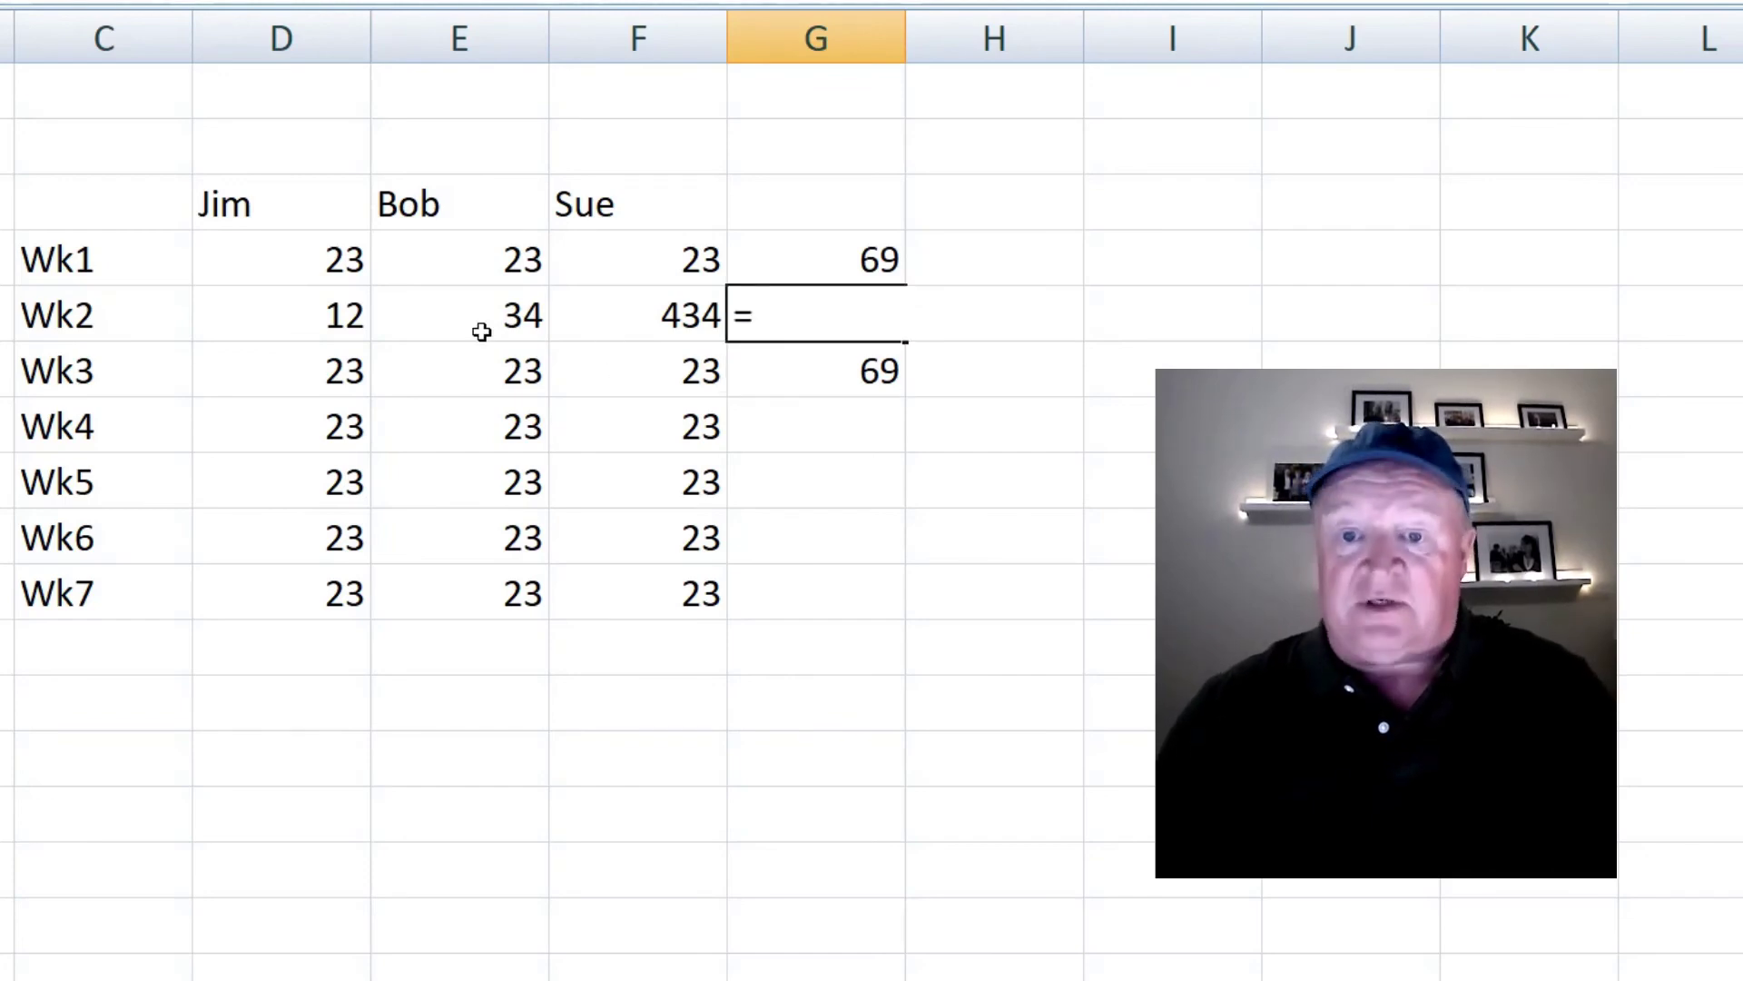
click(337, 313)
text(+)
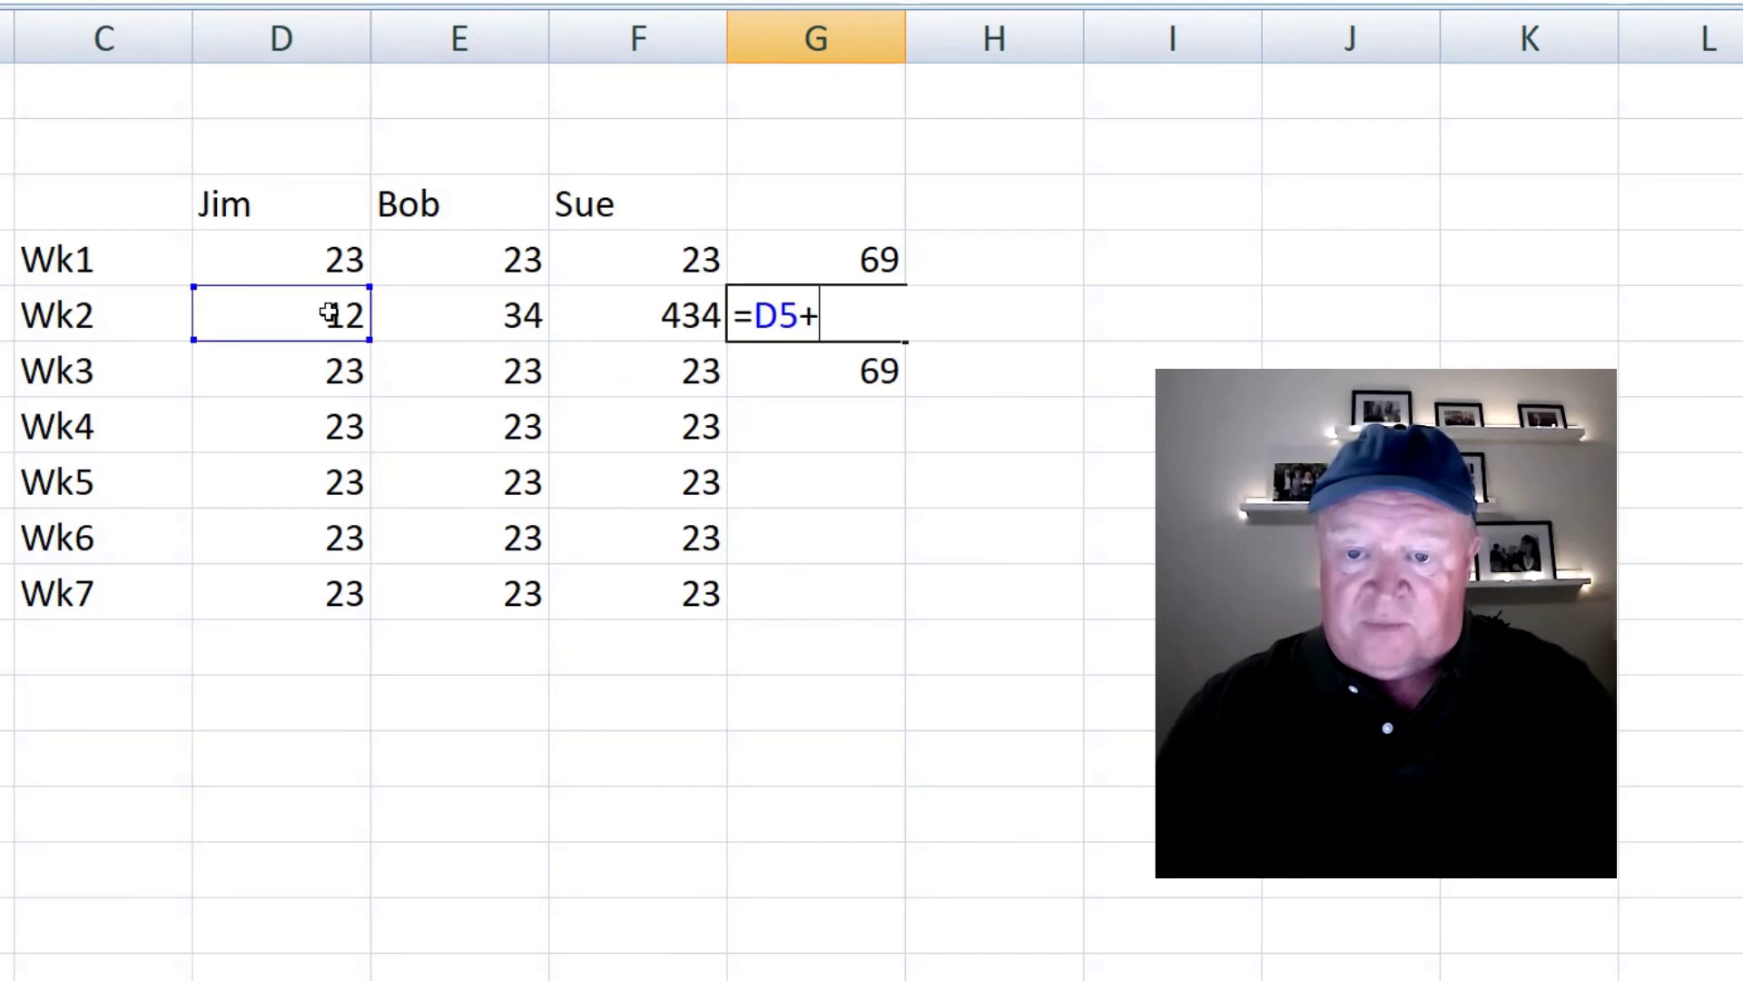
click(448, 325)
text(+)
click(662, 315)
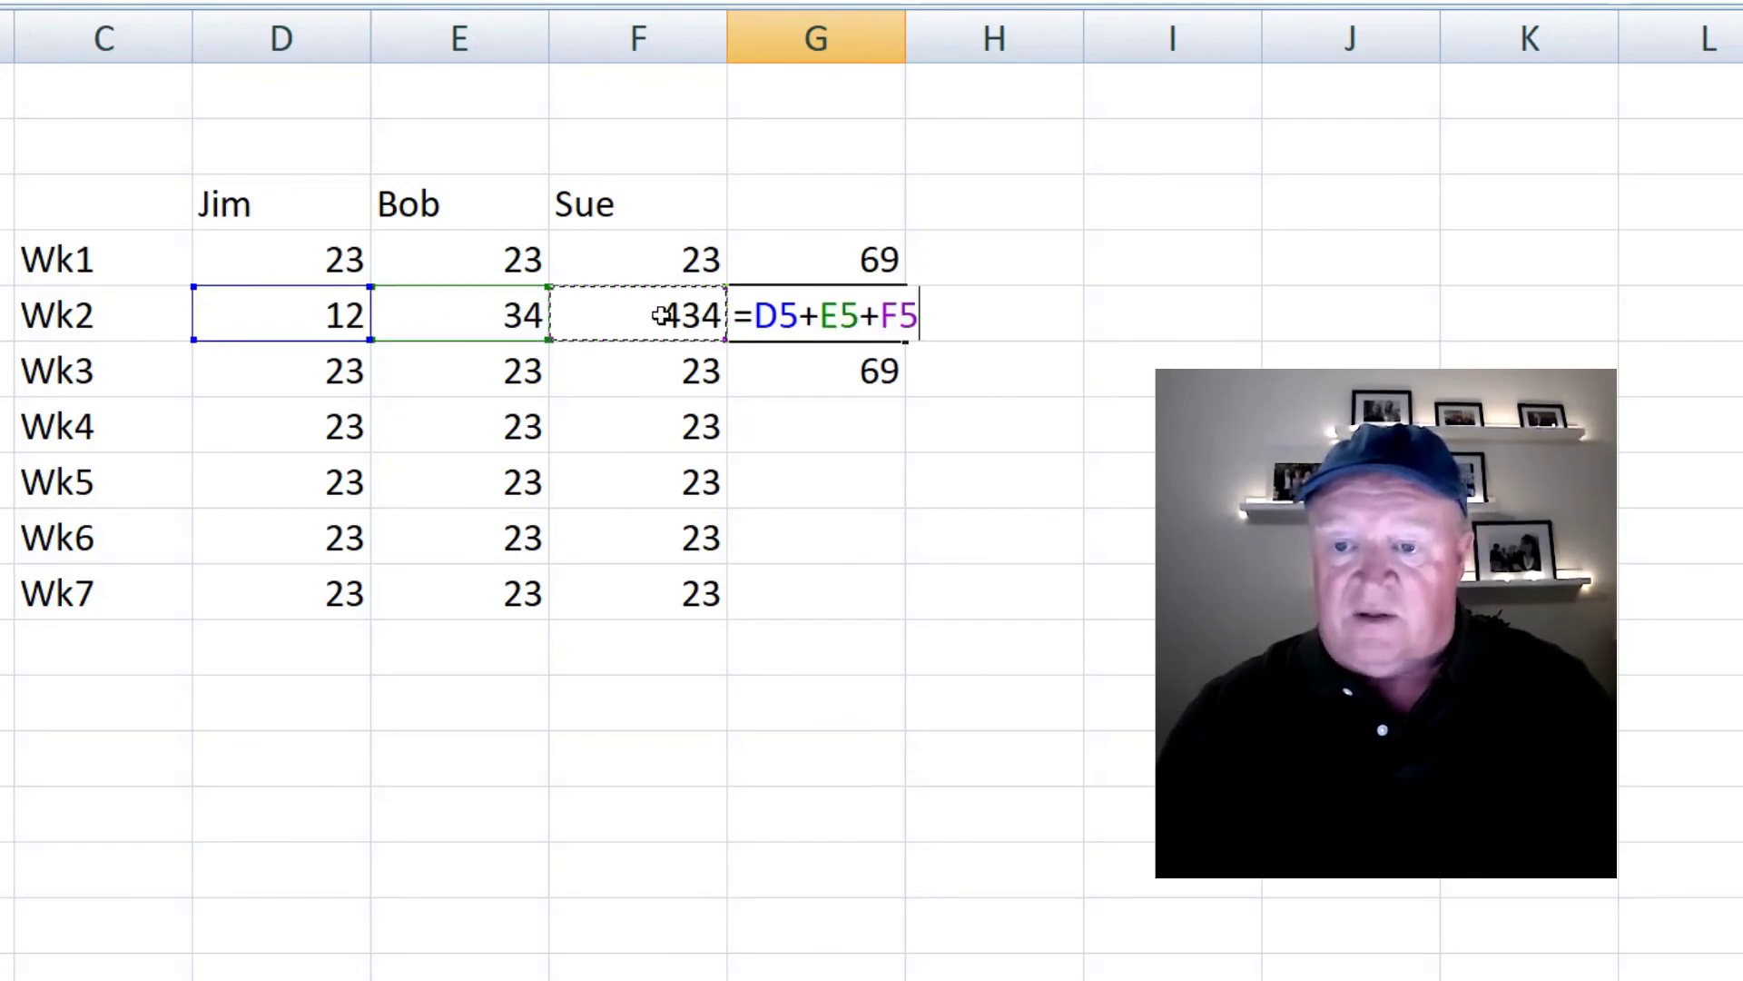
key(Return)
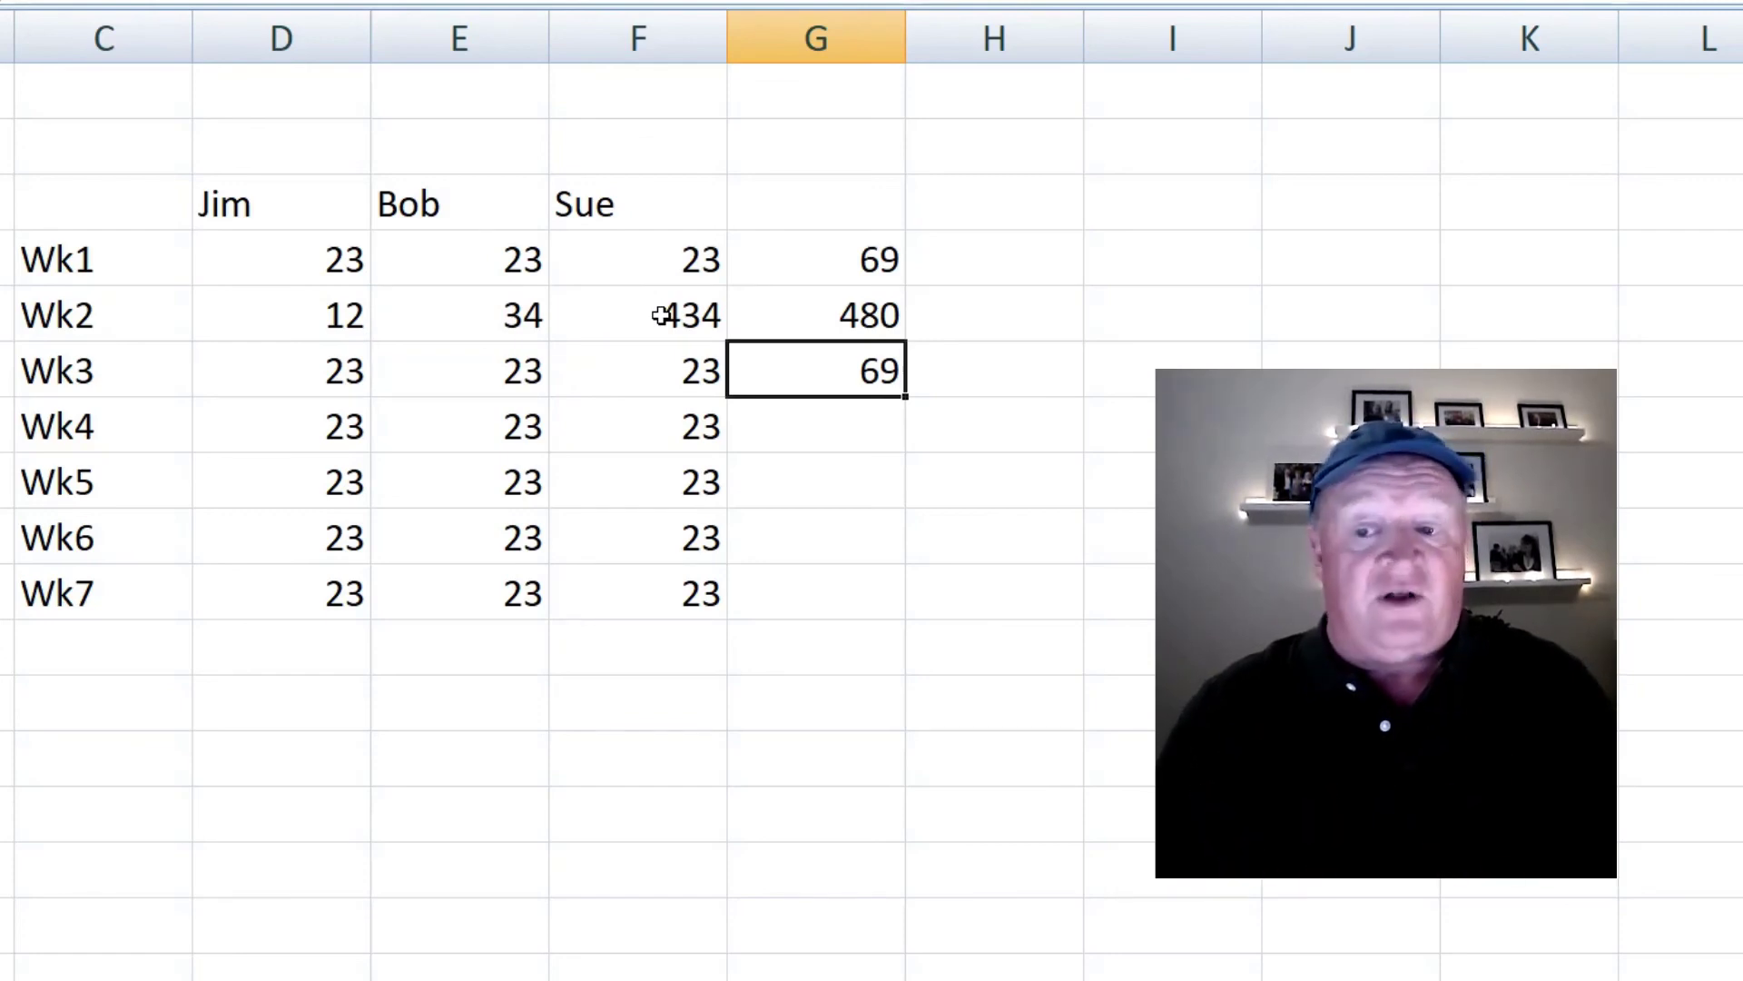
- Enter =sum(D6:F6) in G6 to total Jim, Bob and Sue's Wk3 scores as 69
text(=s)
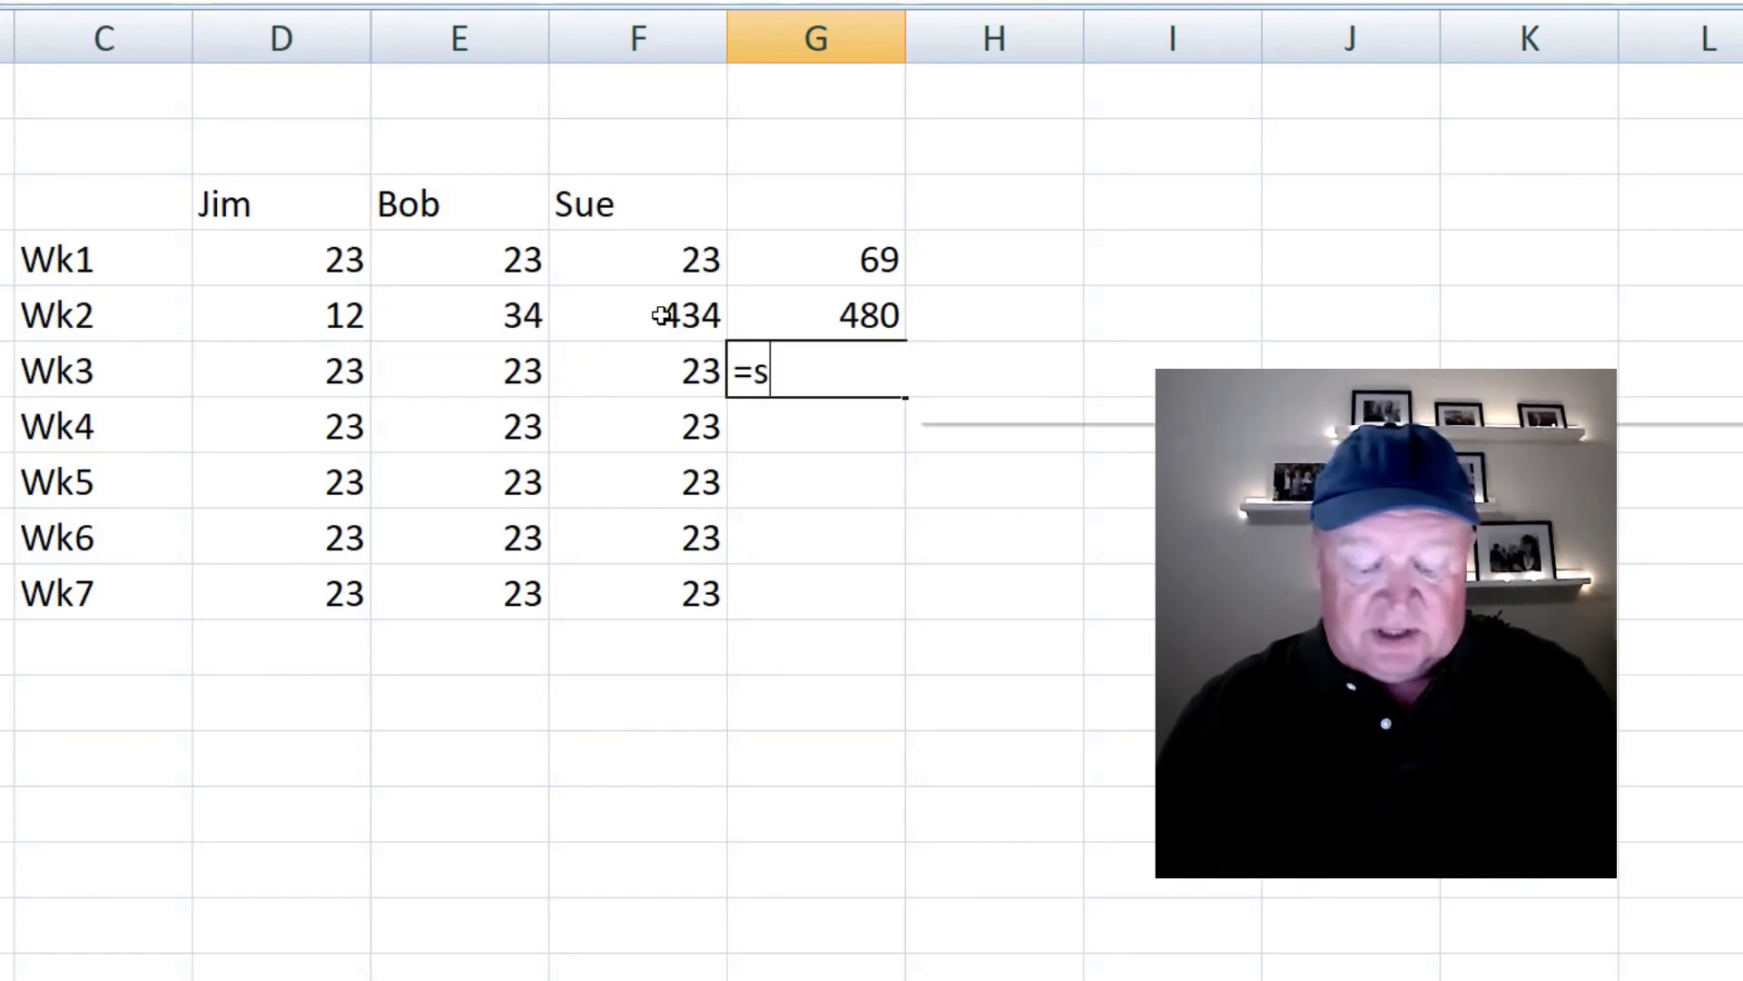
text(um()
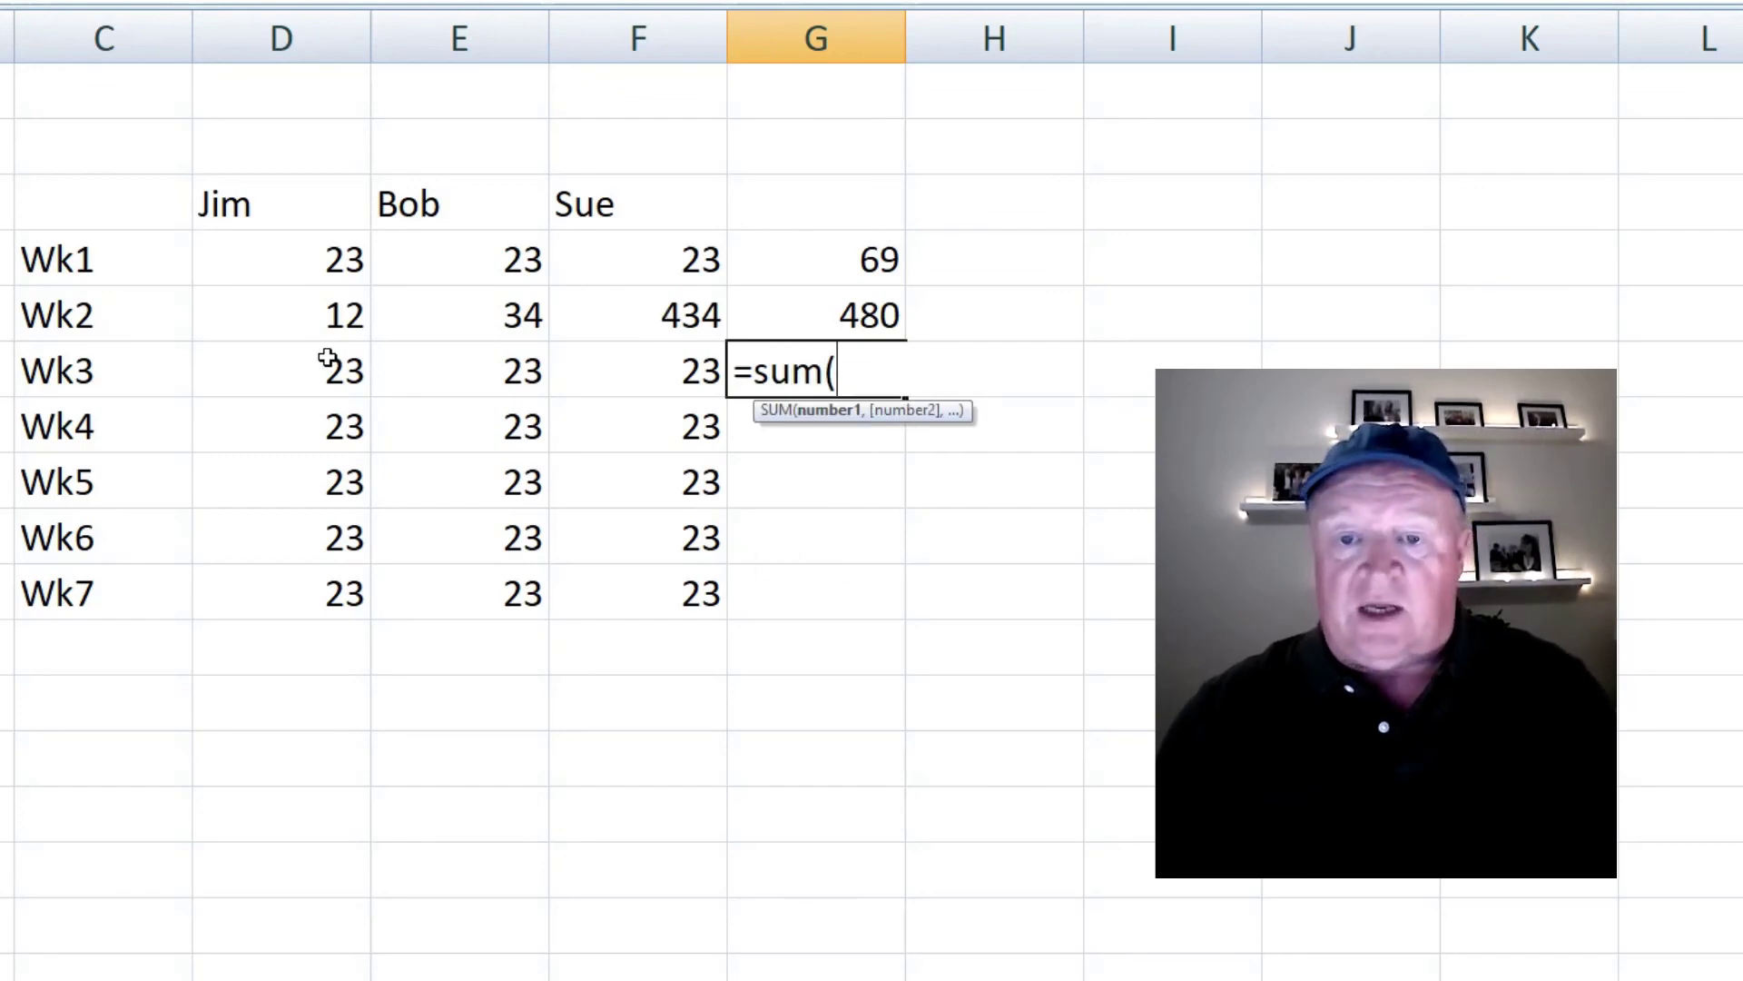
drag(331, 357, 574, 350)
text())
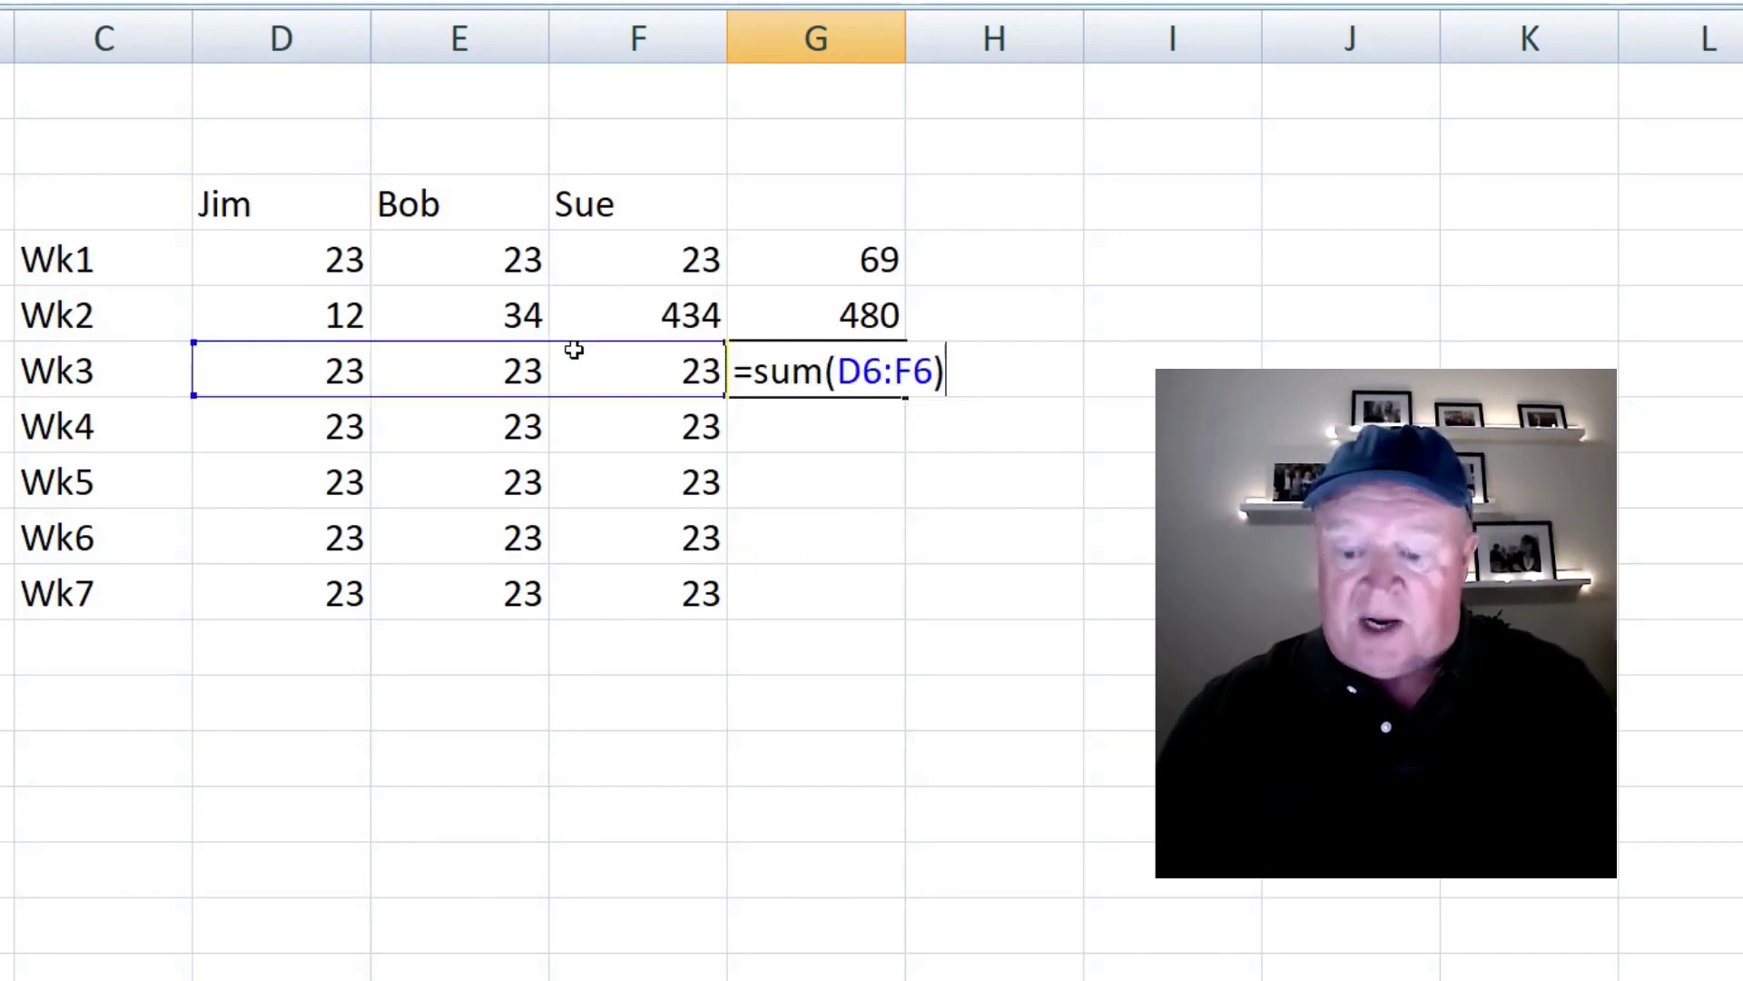
key(Return)
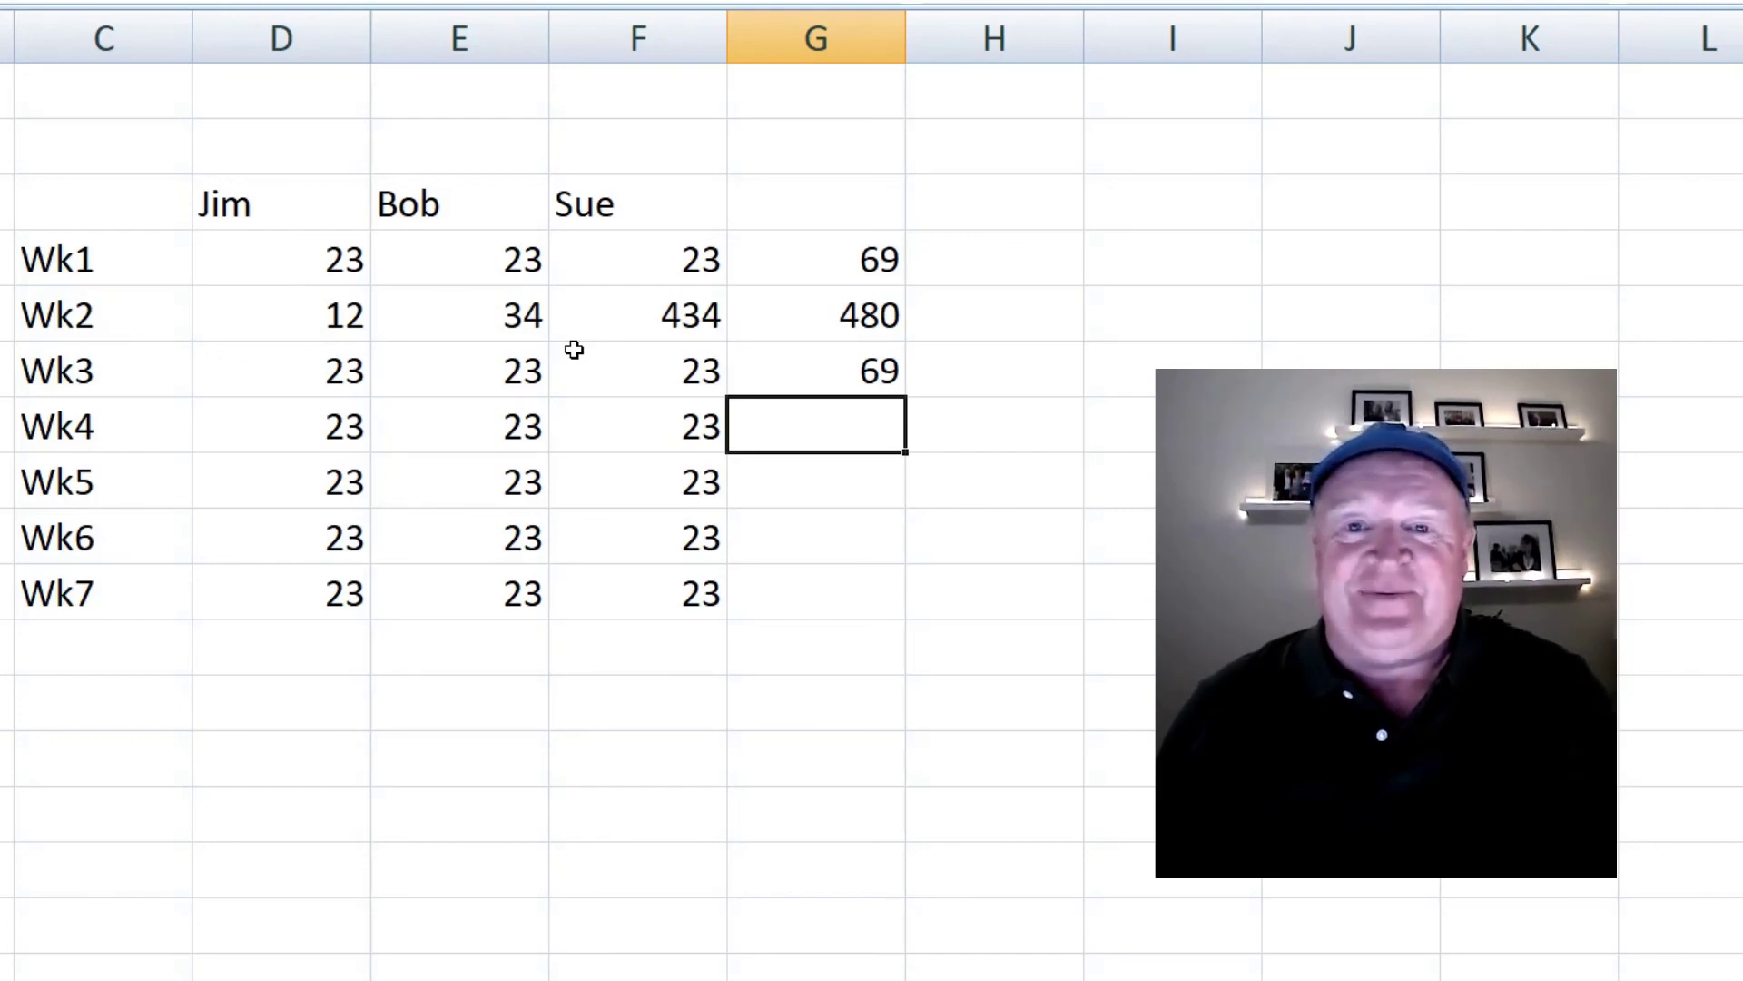
key(Up)
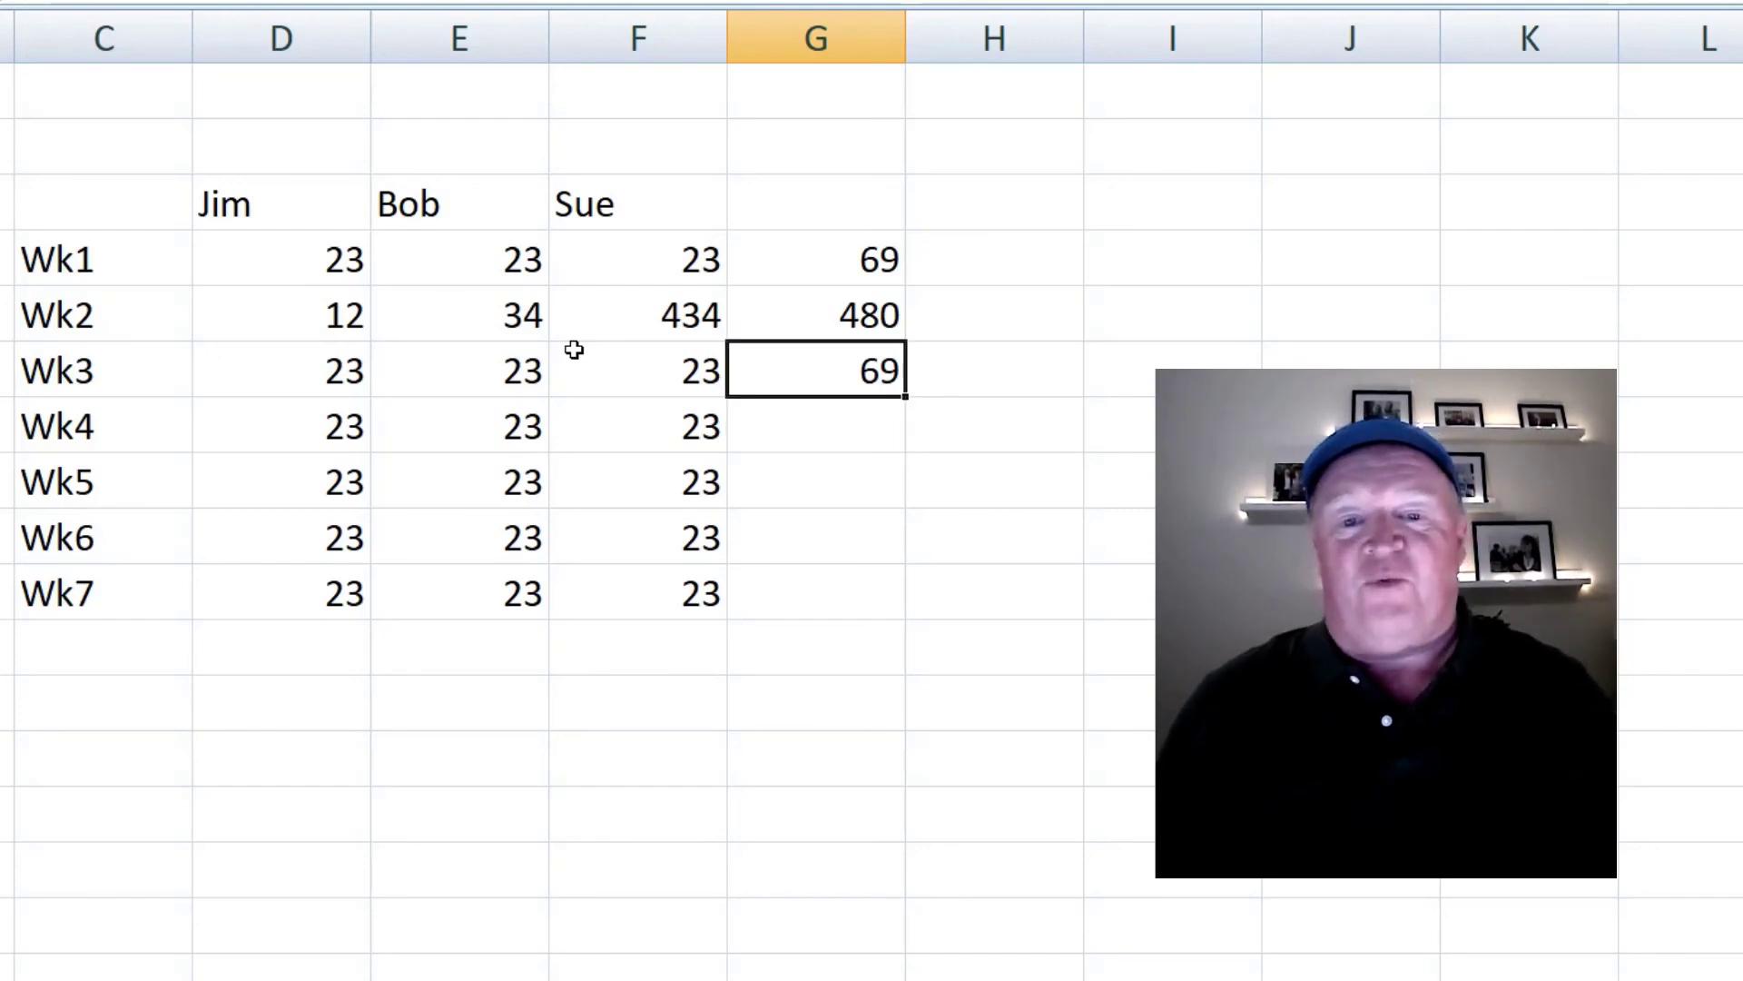